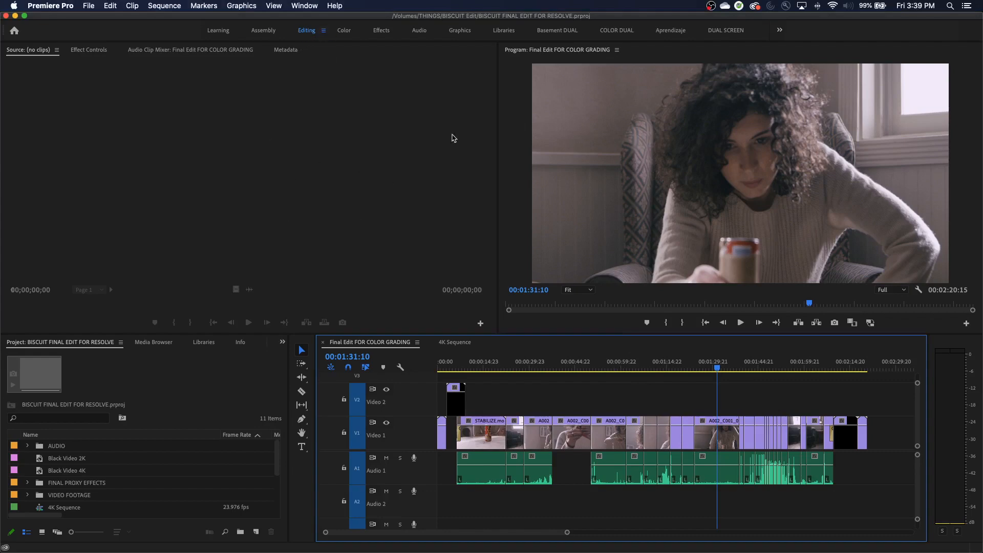
Reset the Editing workspace to its saved layout and place the Effects panel directly after the Project panel
click(324, 31)
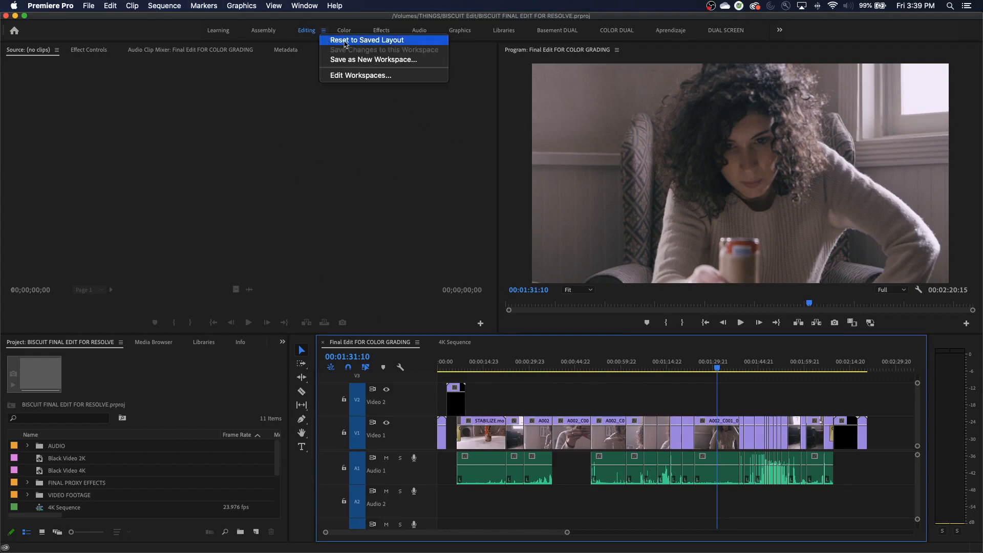
click(347, 41)
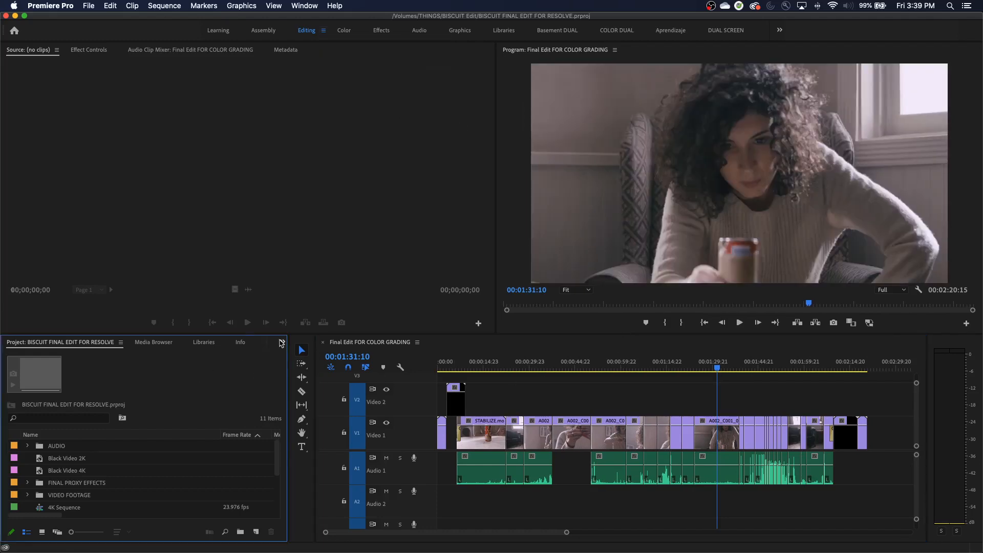
click(282, 344)
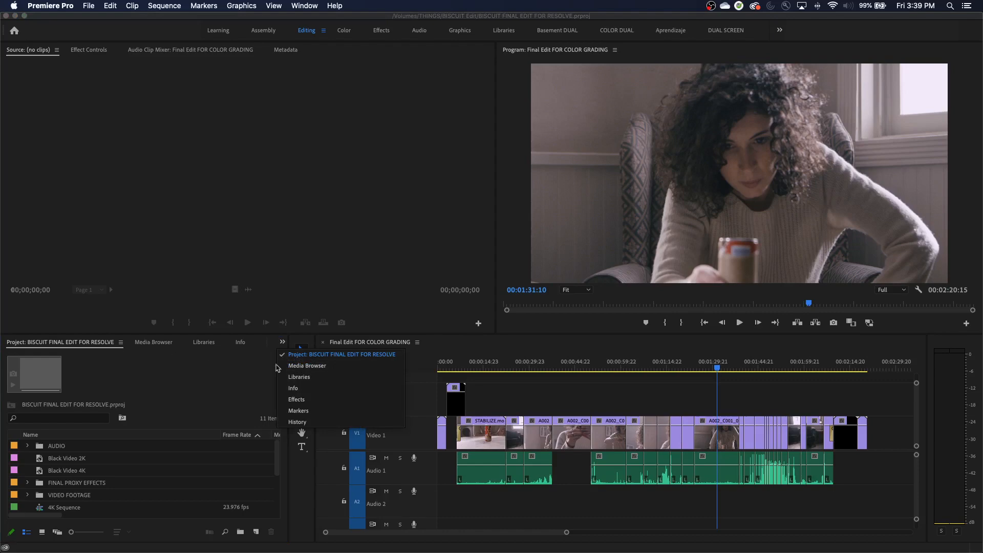
click(296, 400)
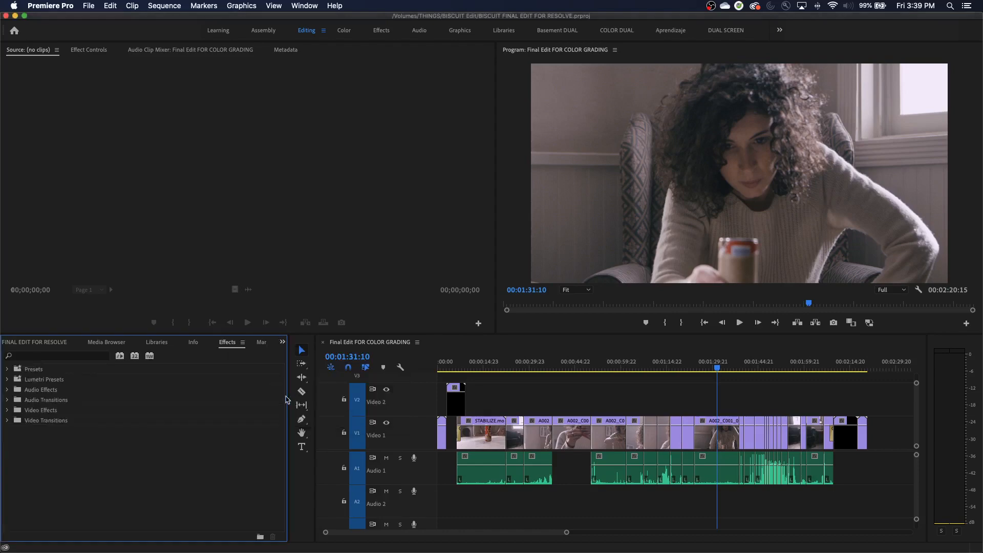
drag(231, 344, 75, 348)
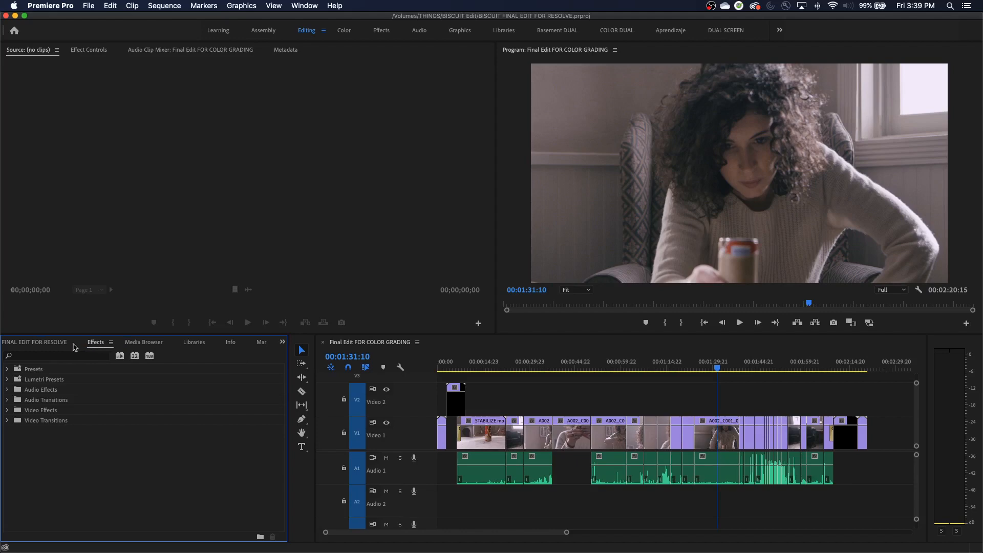
click(66, 346)
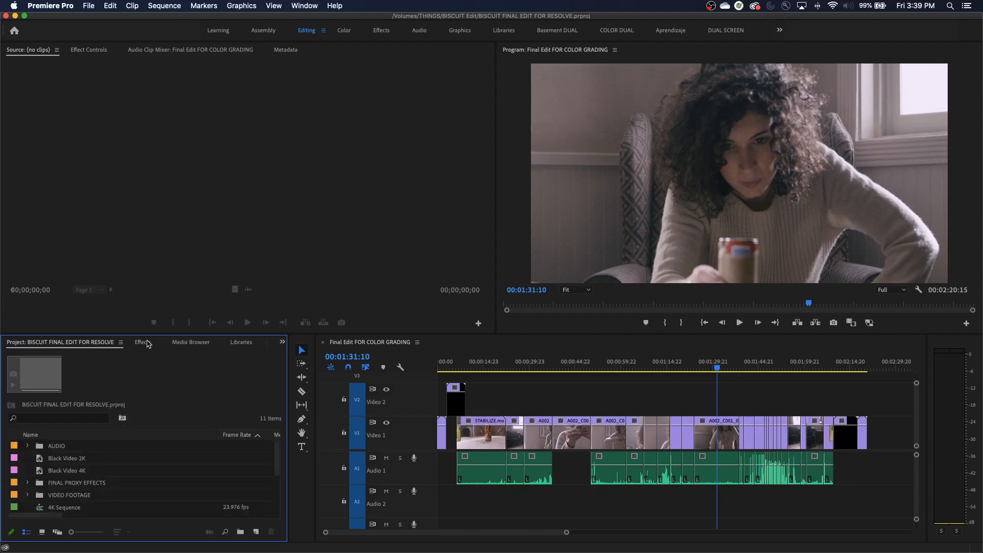
click(144, 344)
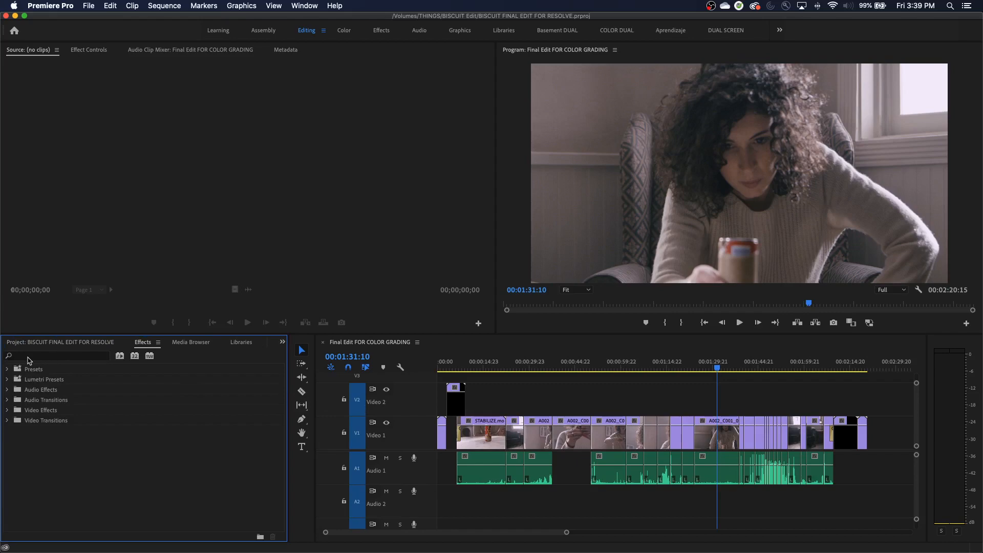
Look through the Video Transitions folder, search the effects for "page" and "dissol", and clear the search
click(7, 421)
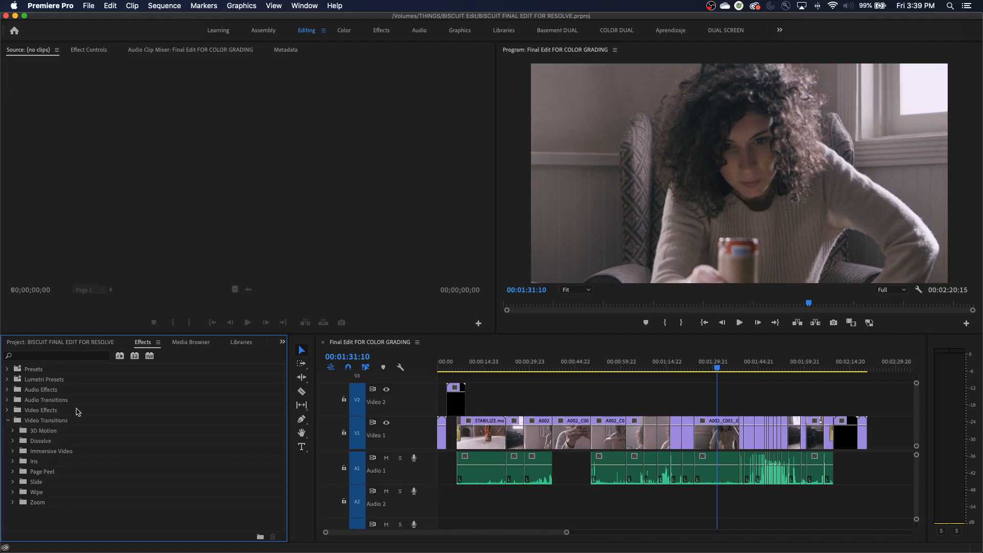
click(8, 422)
click(23, 355)
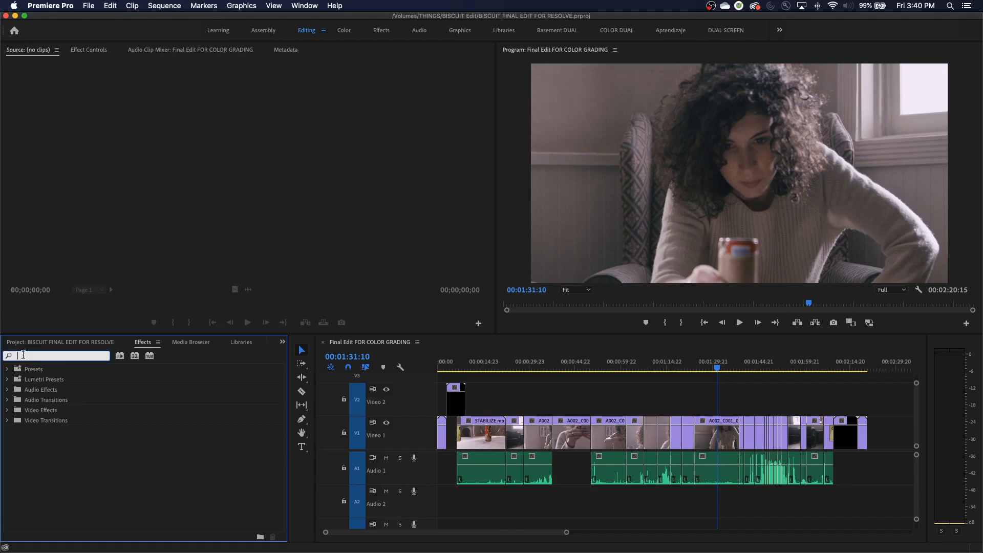
text(page)
drag(37, 357, 4, 359)
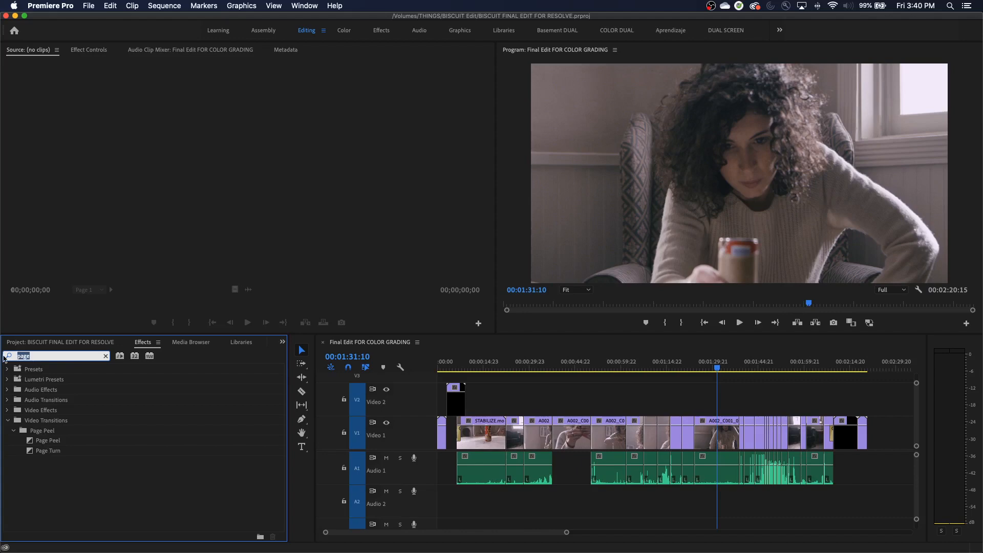
text(dissol)
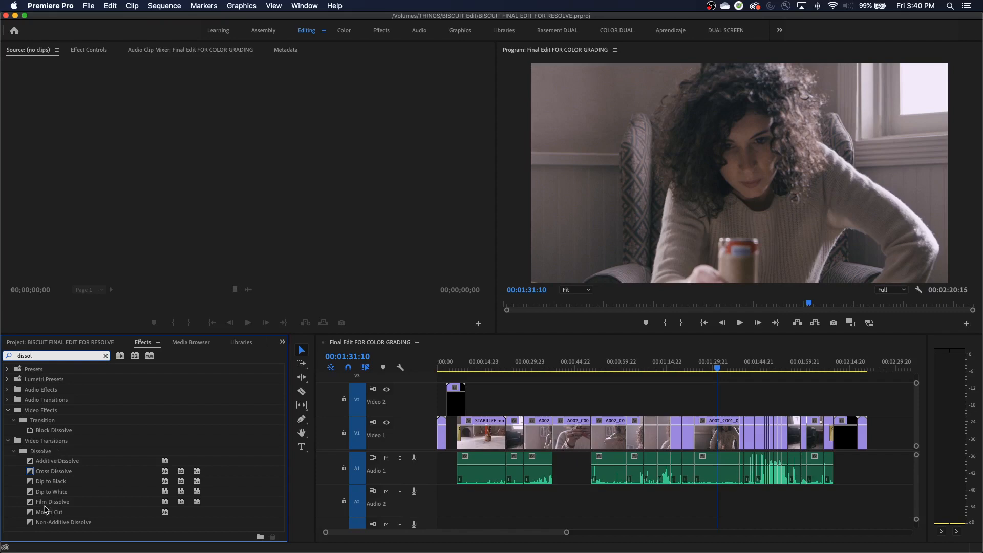
click(49, 472)
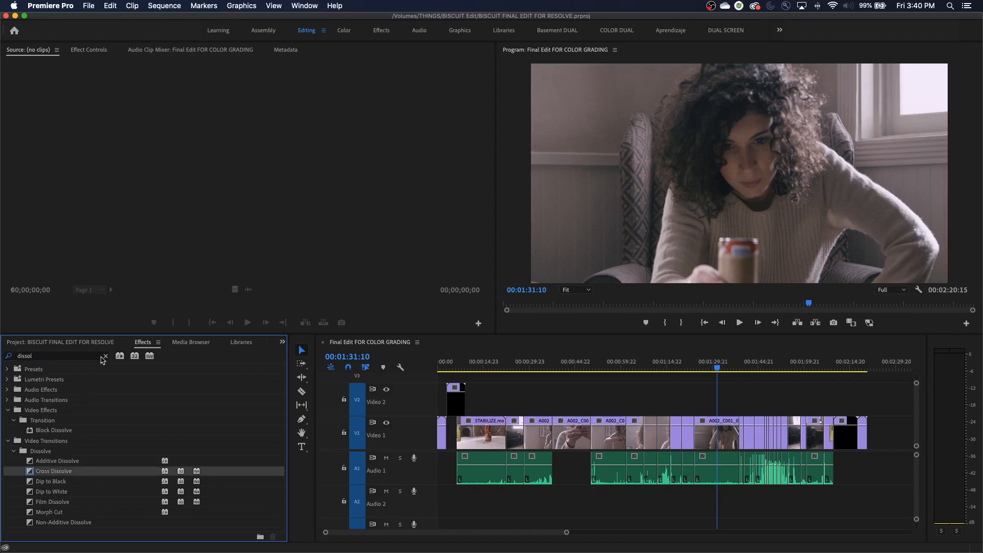
click(105, 356)
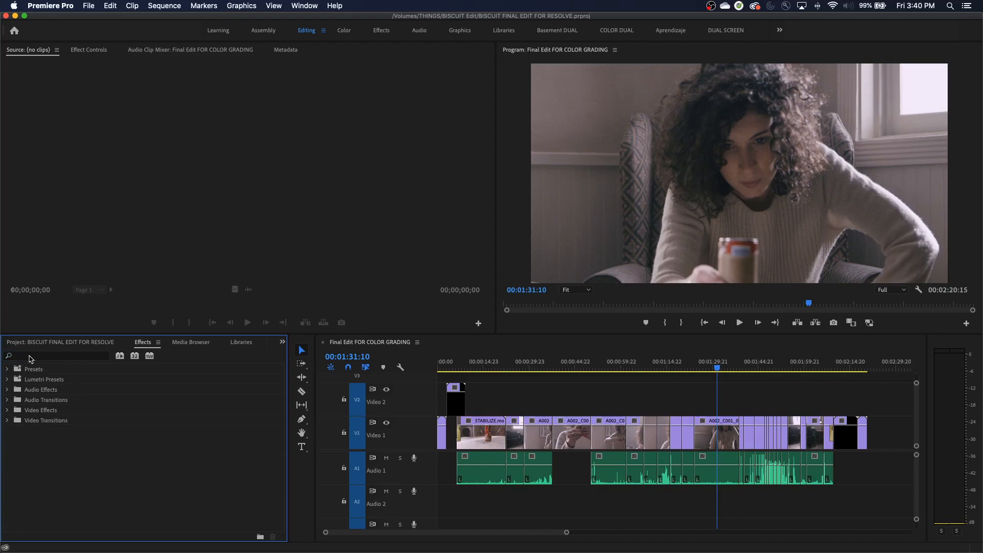
Expand the Dissolve folder under Video Transitions and select Cross Dissolve
click(8, 421)
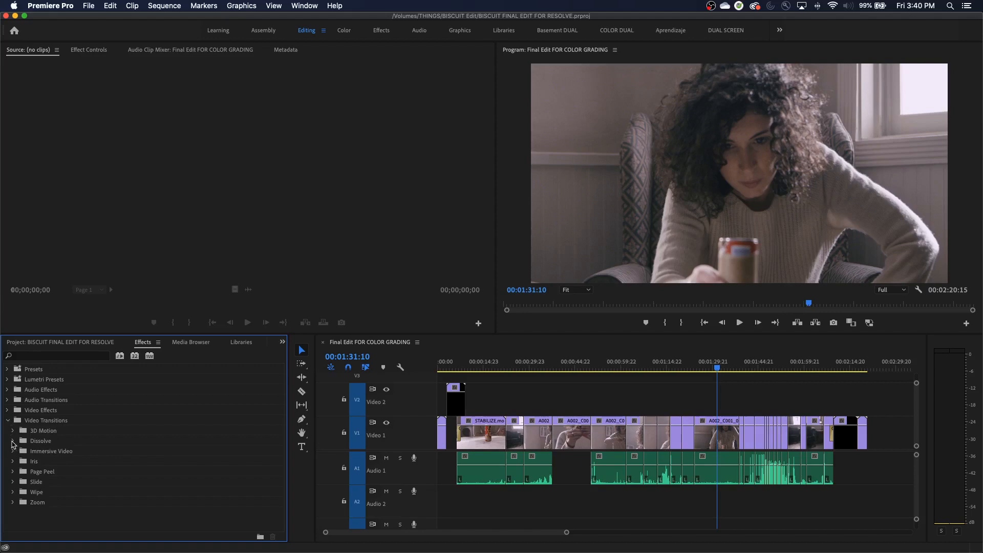
click(12, 441)
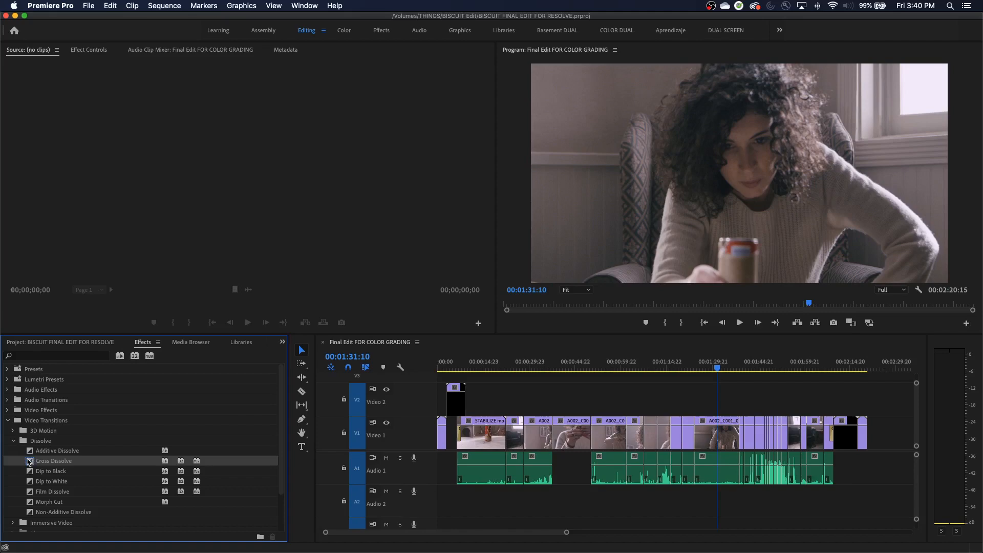
click(31, 452)
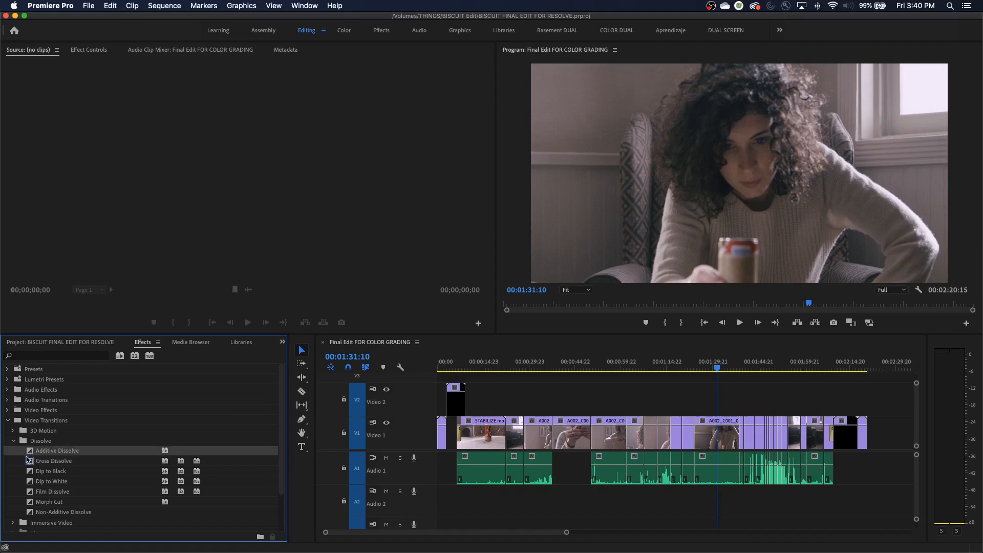
click(31, 461)
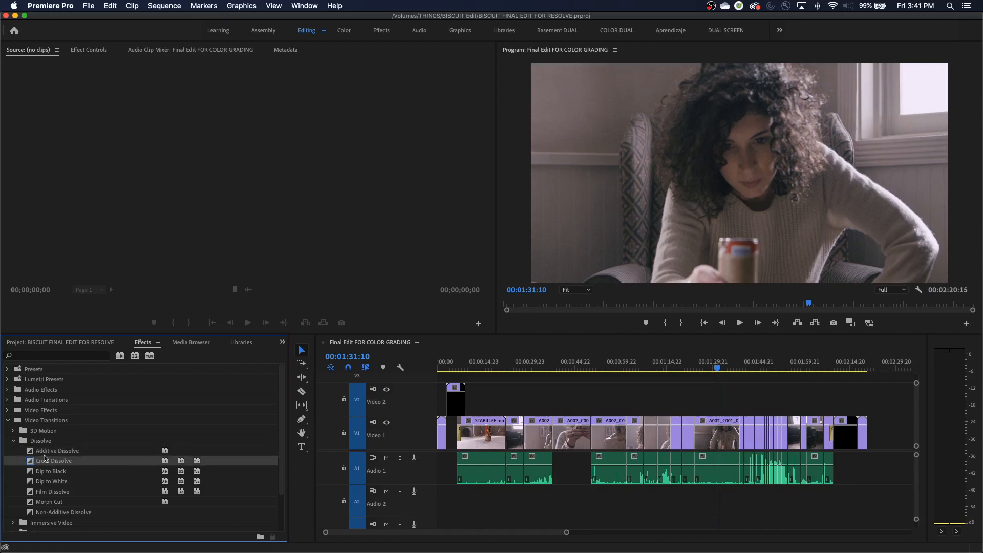
Step the playhead back and forth through the edit points in the timeline, ending on the cut at 00:01:24:02
click(577, 390)
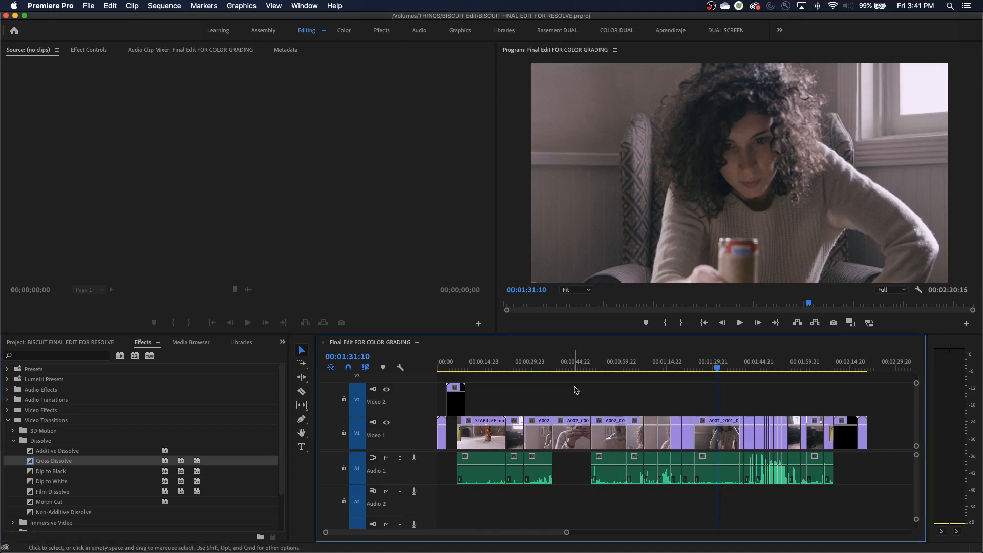
key(equal)
key(equal)
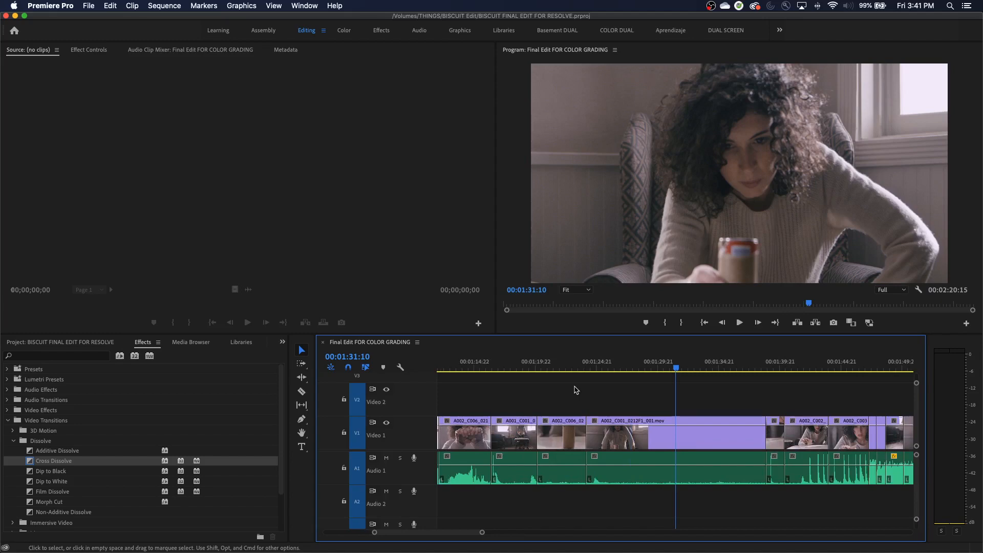
key(Up)
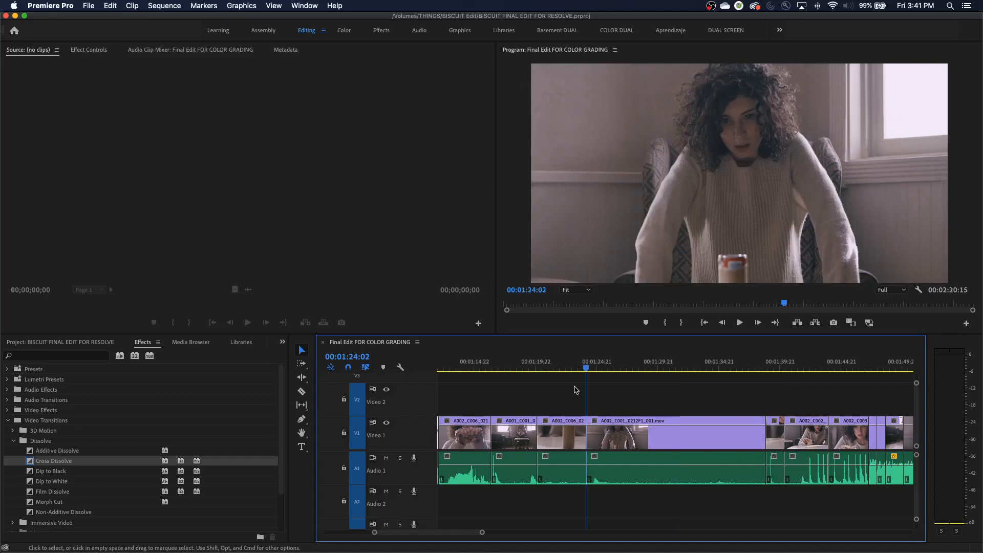
key(Up)
key(Up)
key(Up)
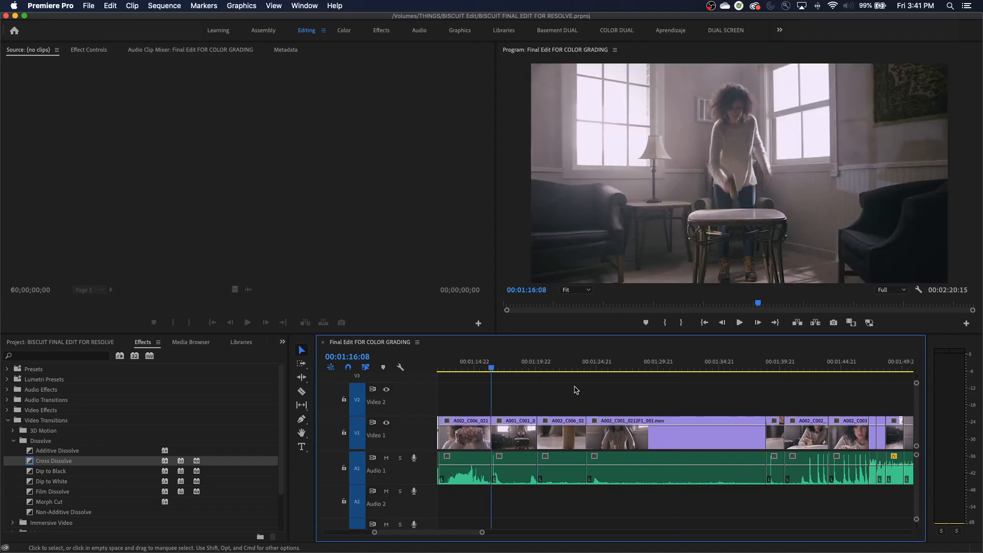
key(Down)
key(Down)
key(Down)
key(Down)
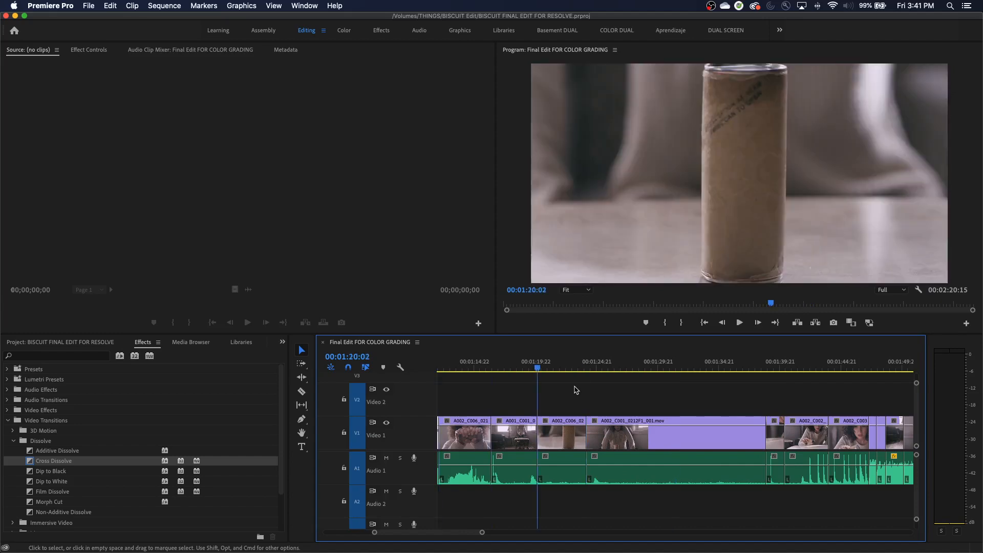
key(Up)
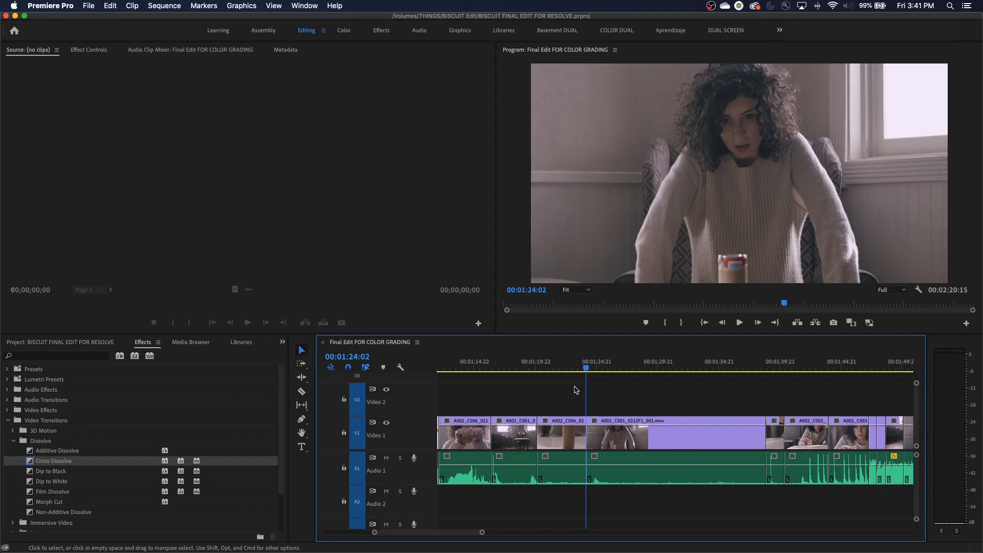
Play the sequence across the hard cut at 00:01:24:02 from just before it
click(574, 365)
key(space)
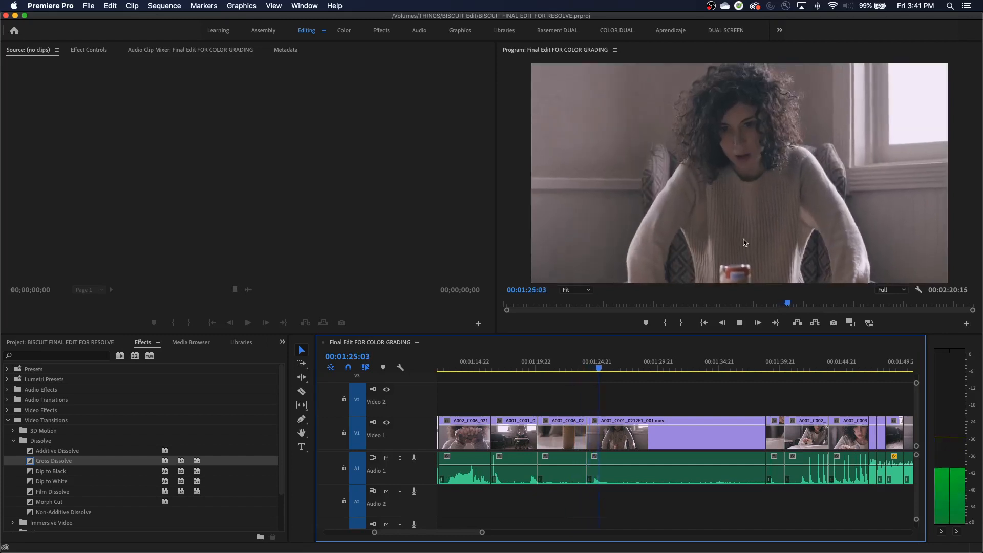
key(space)
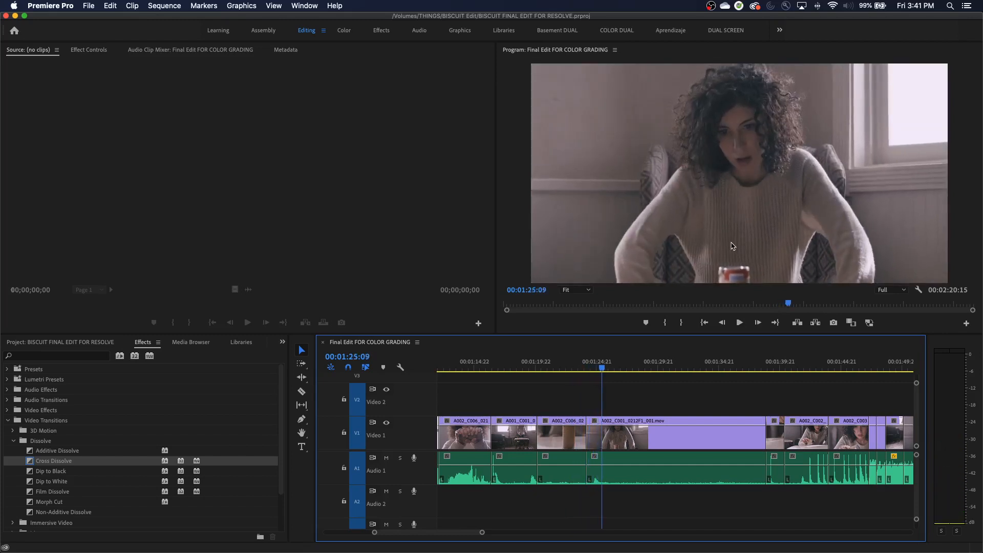
Return the playhead to the cut at 00:01:24:02 and apply the default Cross Dissolve transition there on Video 1
key(Up)
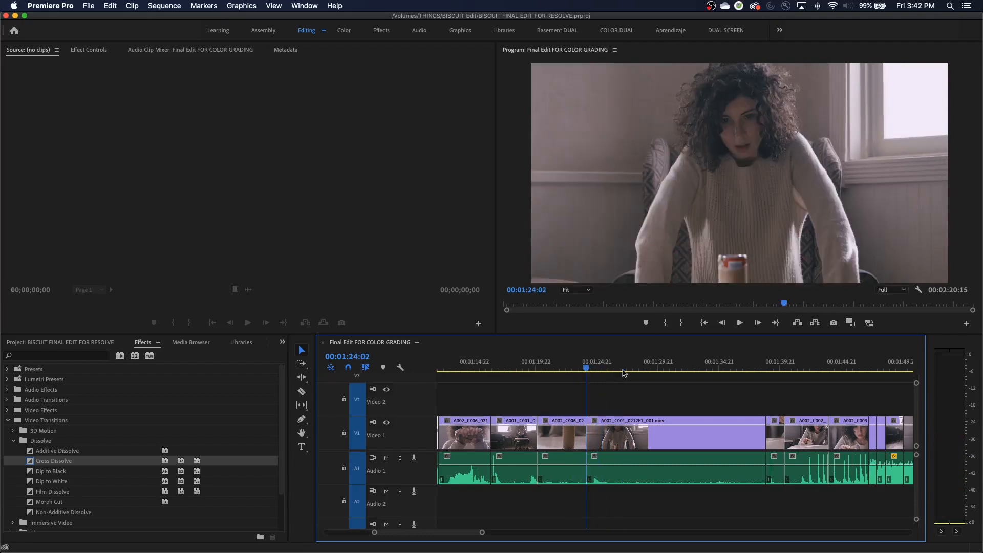
key(equal)
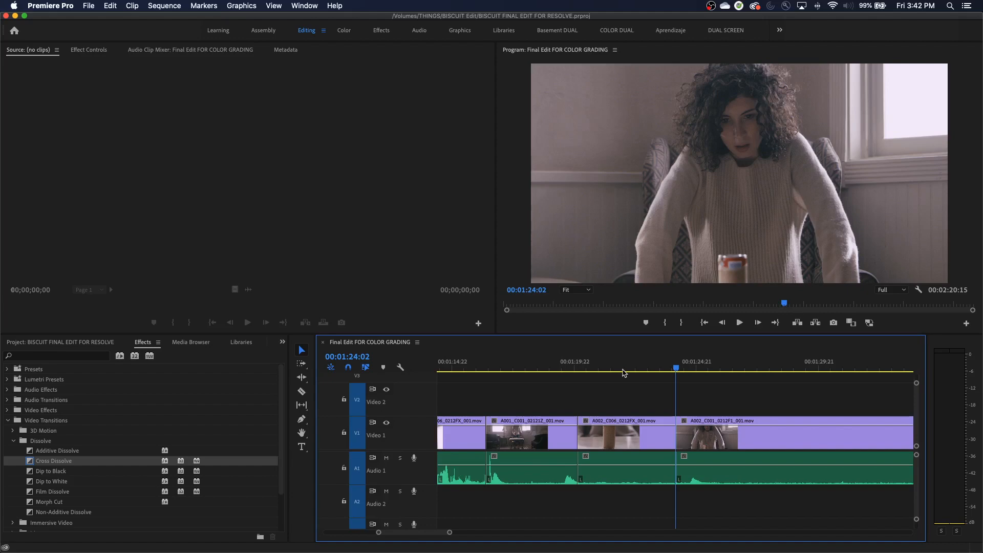
key(super+d)
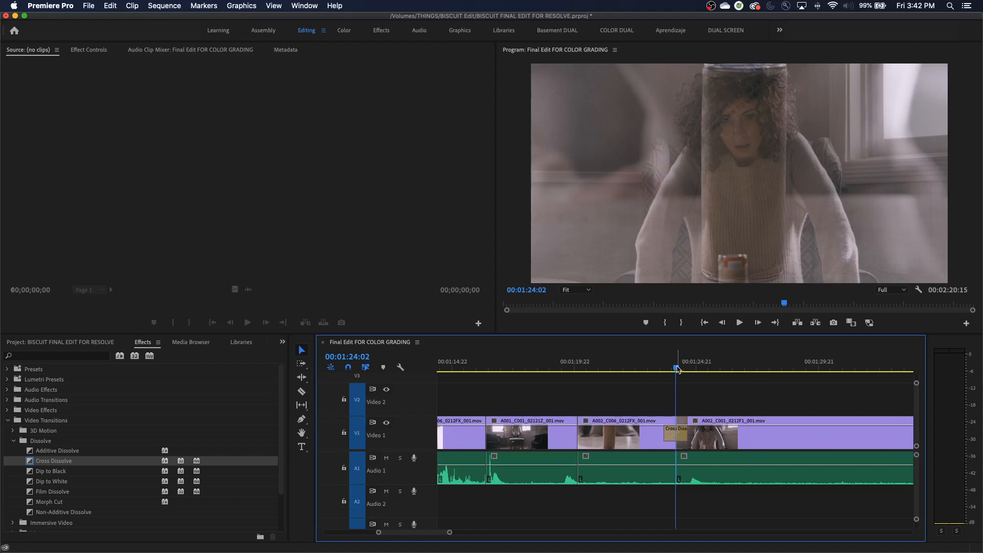
Play back the Cross Dissolve on Video 1, starting from about 00:01:22:13
drag(676, 369, 640, 373)
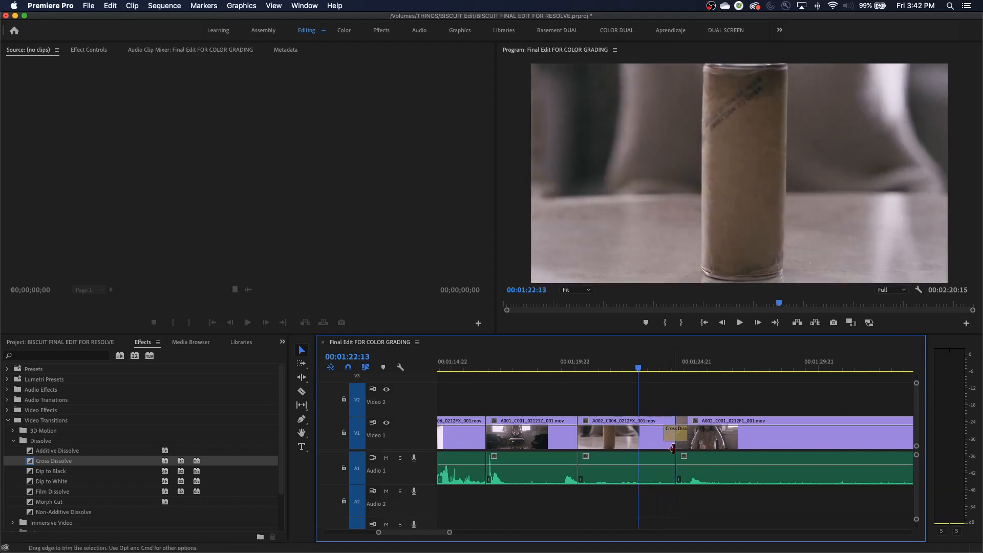
key(space)
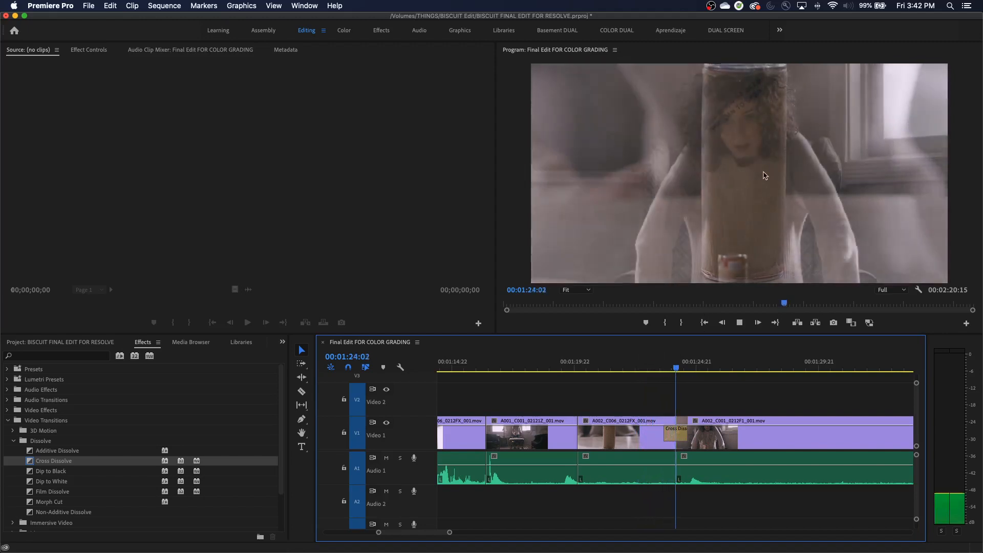
key(space)
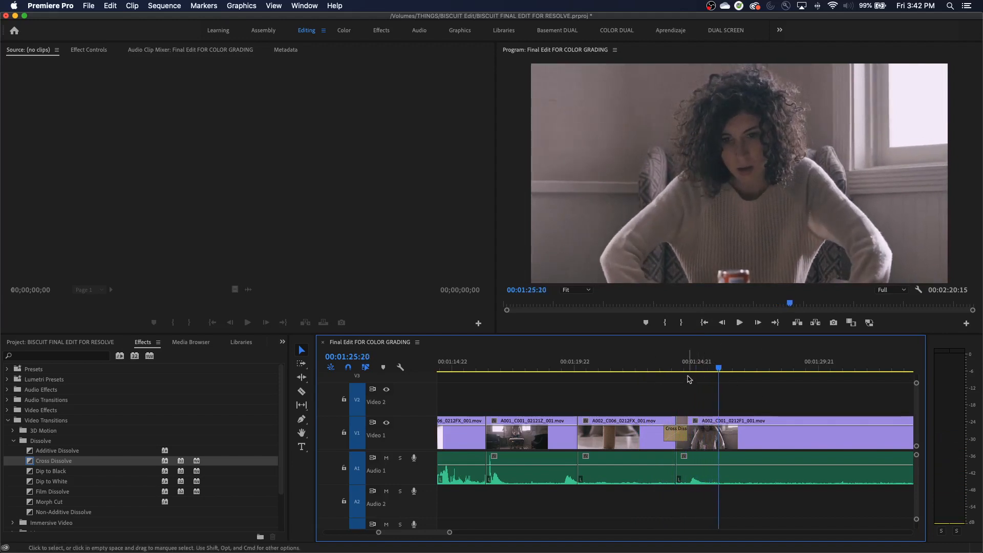
Return to the cut at 00:01:24:02 and open the duration of its Cross Dissolve for editing
key(Up)
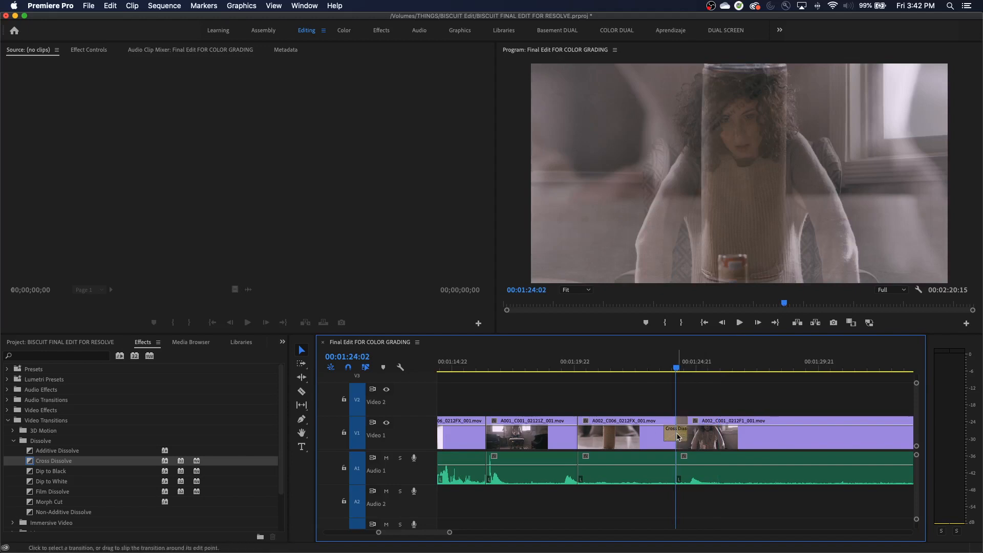
click(678, 436)
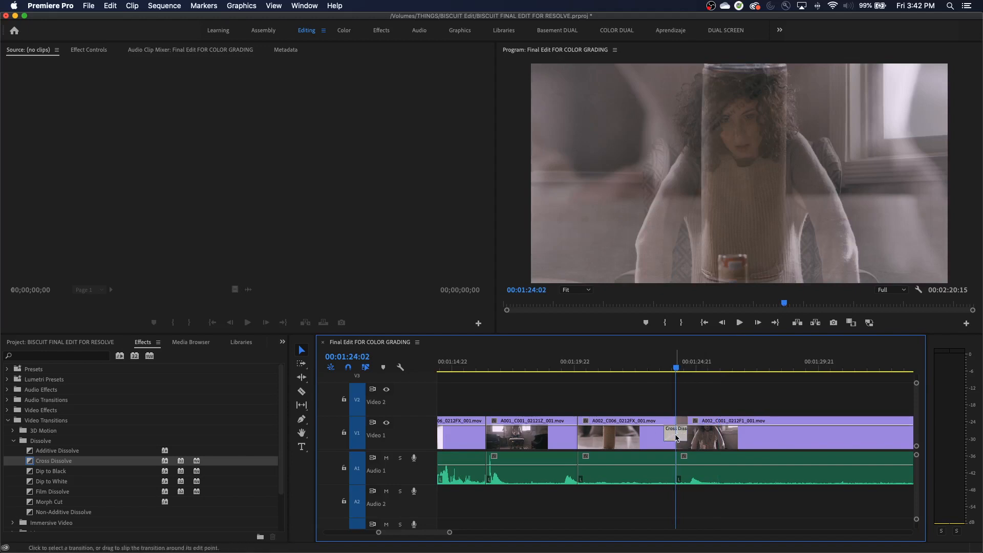
double_click(676, 434)
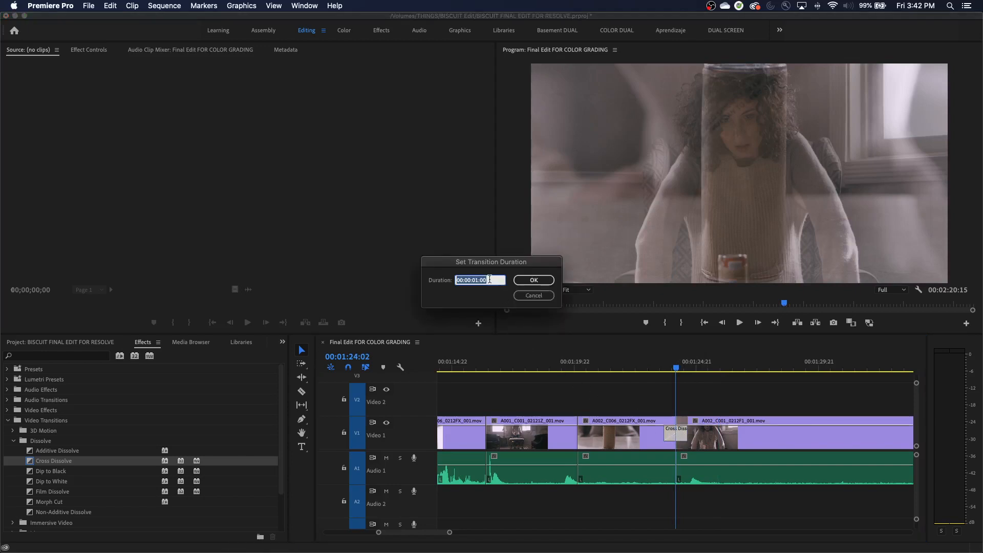
click(495, 279)
drag(496, 279, 451, 279)
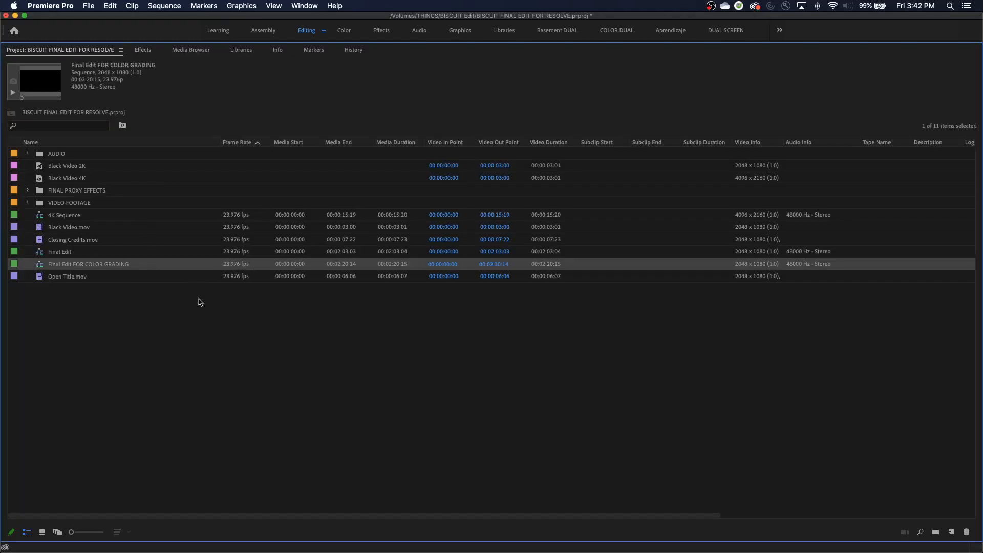
Restore the multi-panel workspace and set the video transition default duration to 30 frames in the Timeline preferences
key(grave)
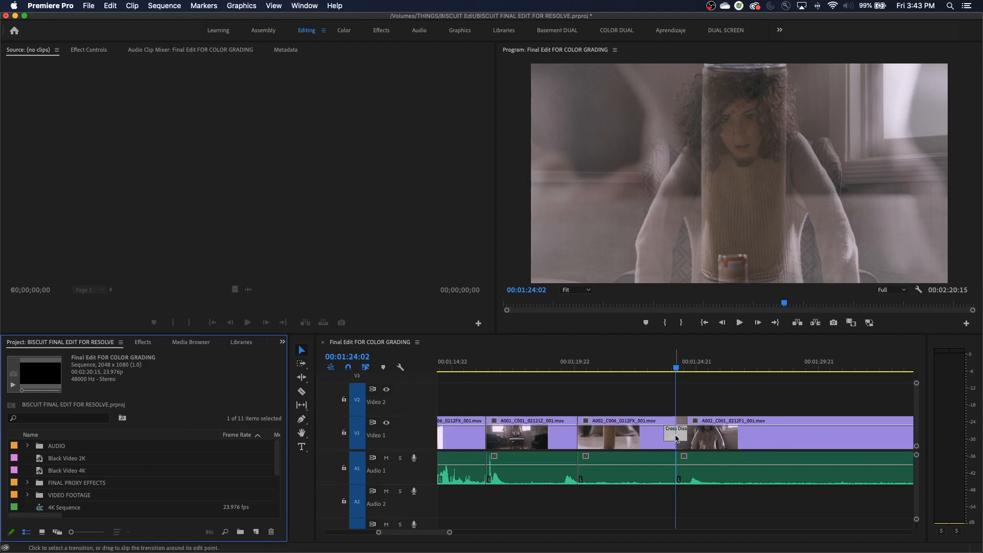
click(677, 438)
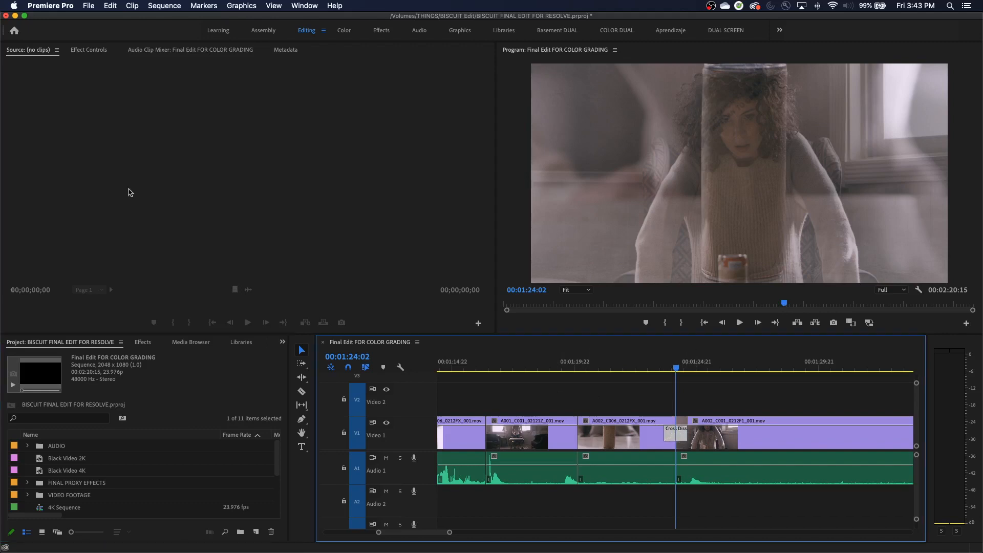
click(56, 7)
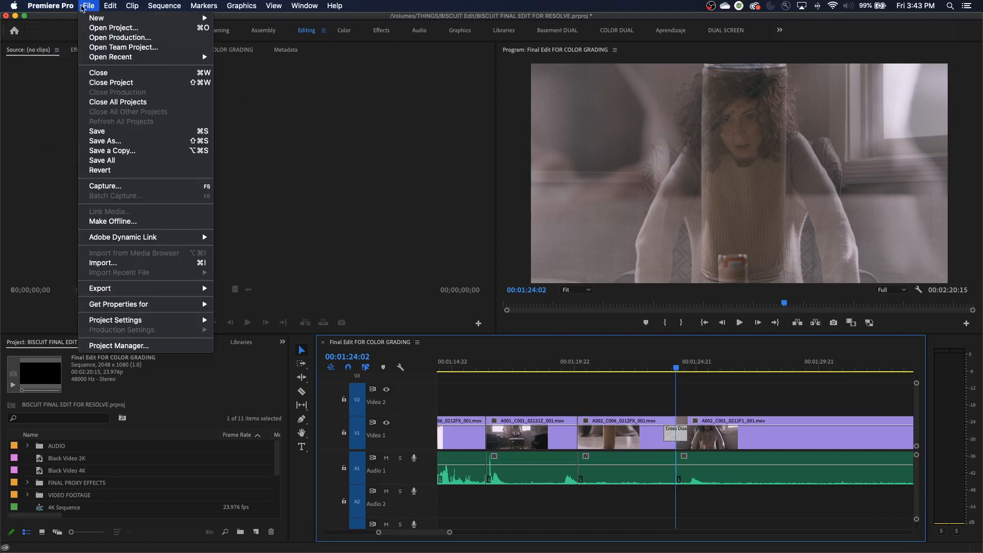
mouse_move(108, 9)
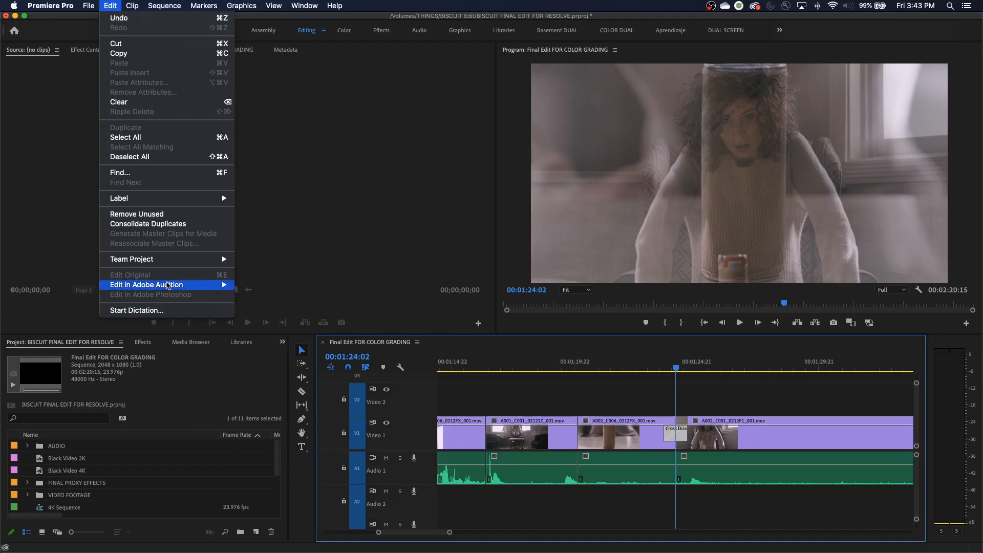
mouse_move(59, 10)
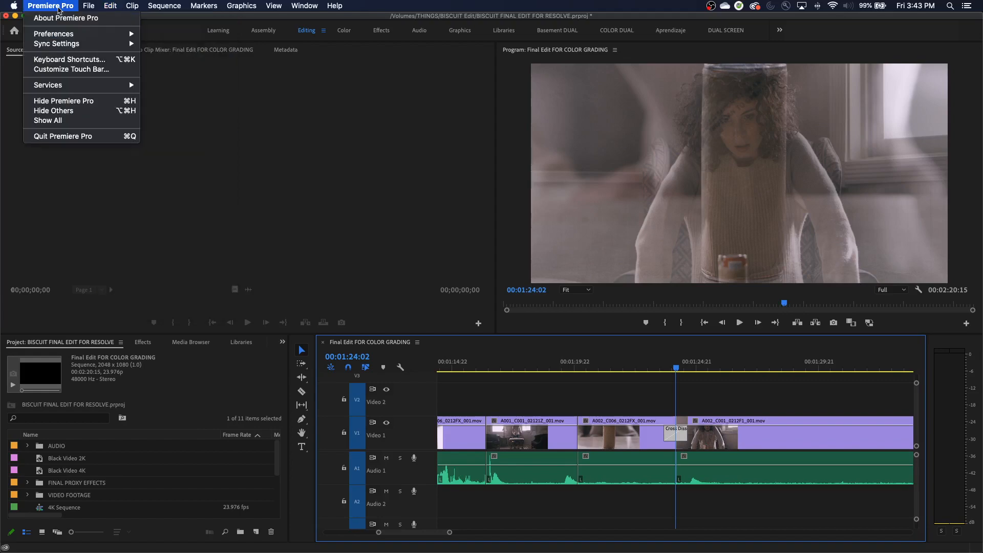
mouse_move(58, 35)
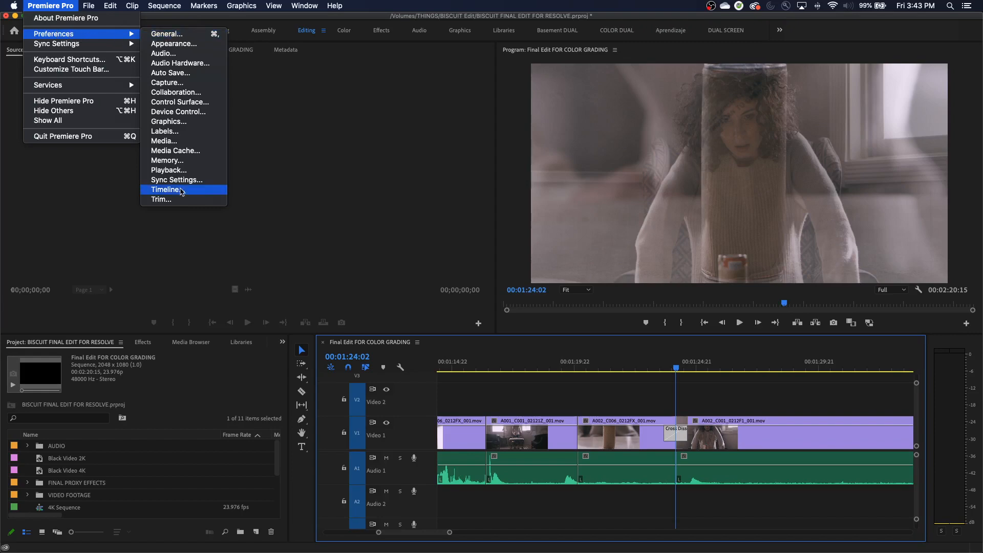
click(182, 192)
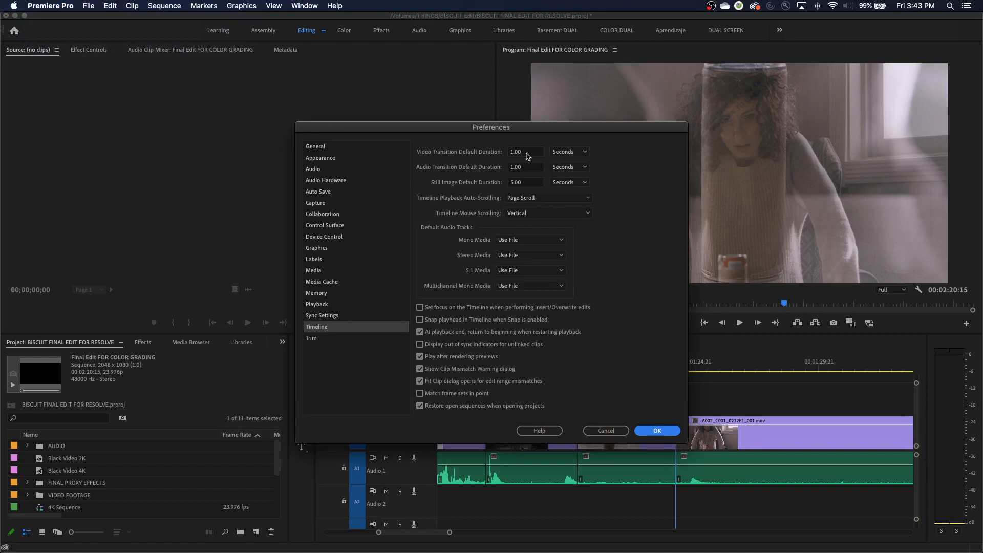
click(566, 156)
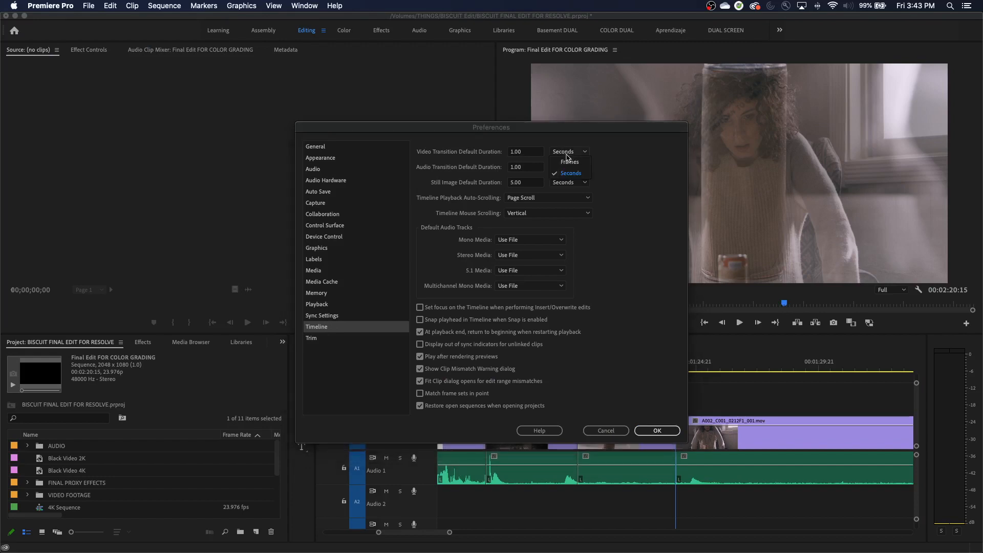
click(568, 161)
click(523, 152)
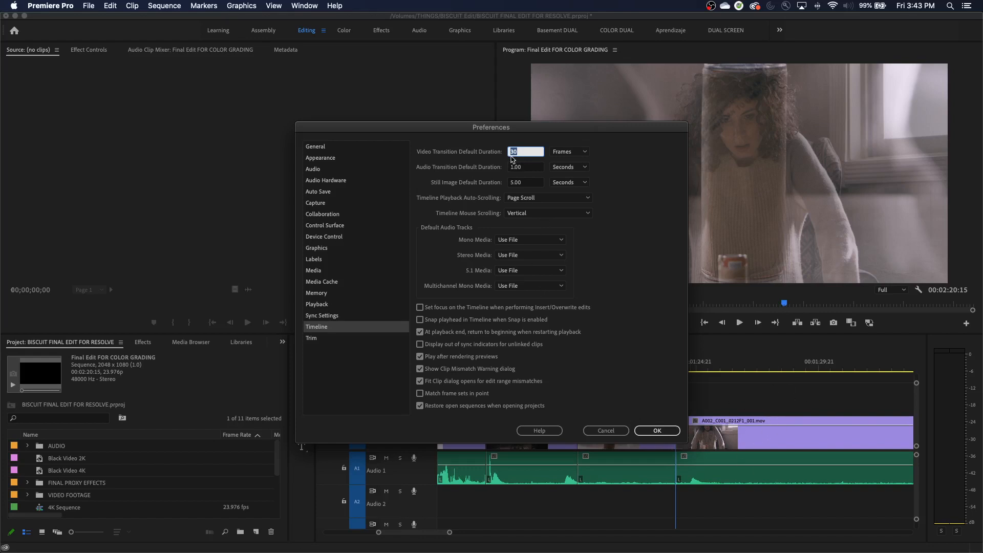
click(656, 432)
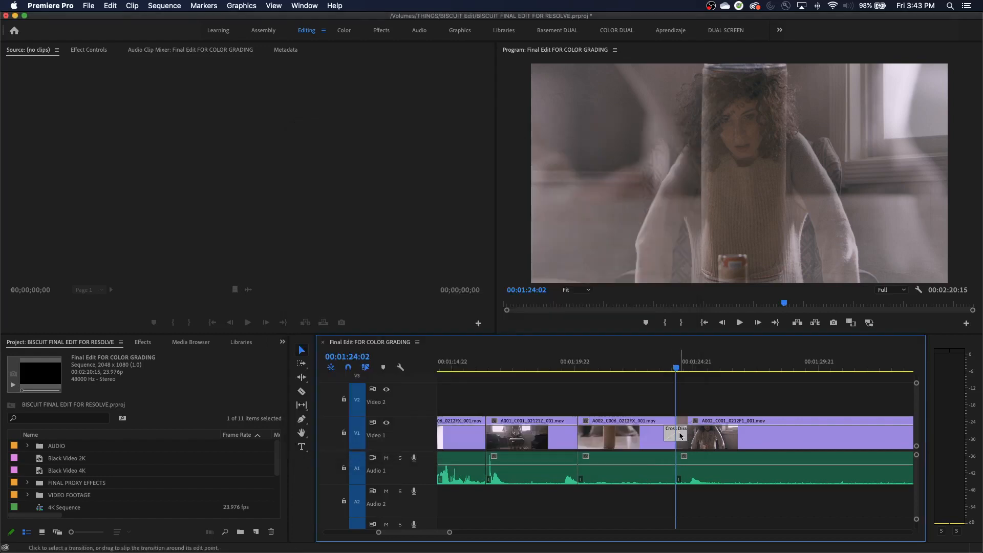
Replace the Cross Dissolve at the 00:01:24:02 cut with a newly applied default transition and check its duration
key(Delete)
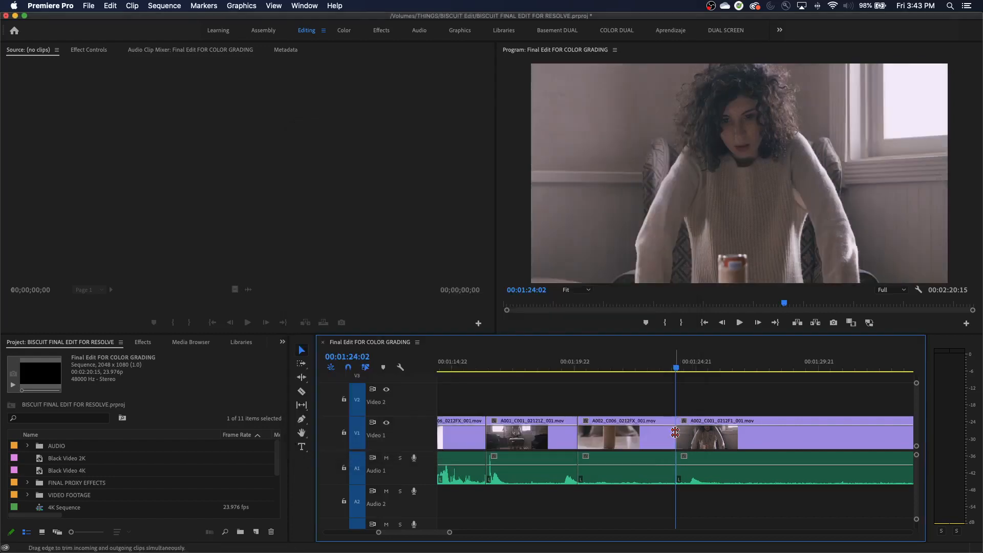
key(super+d)
double_click(676, 435)
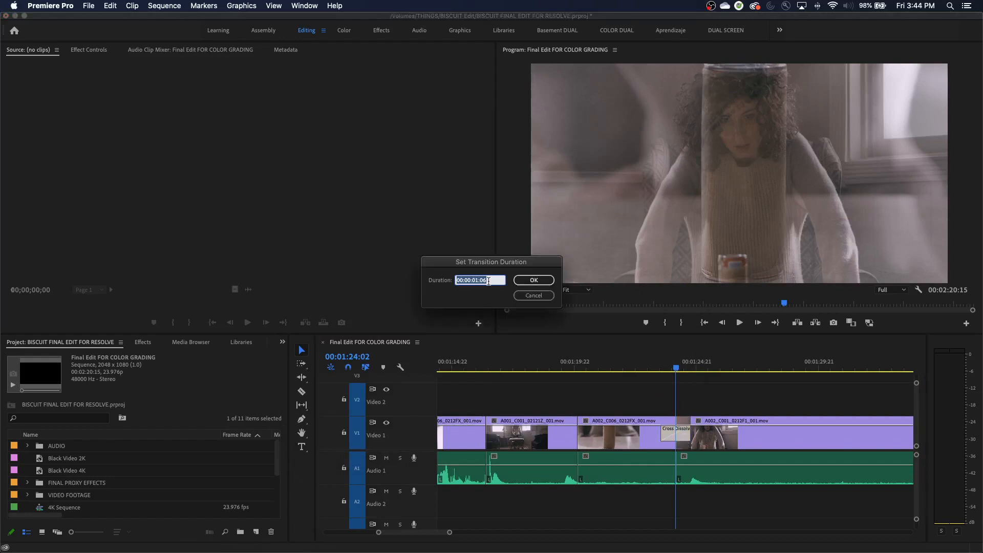
click(541, 298)
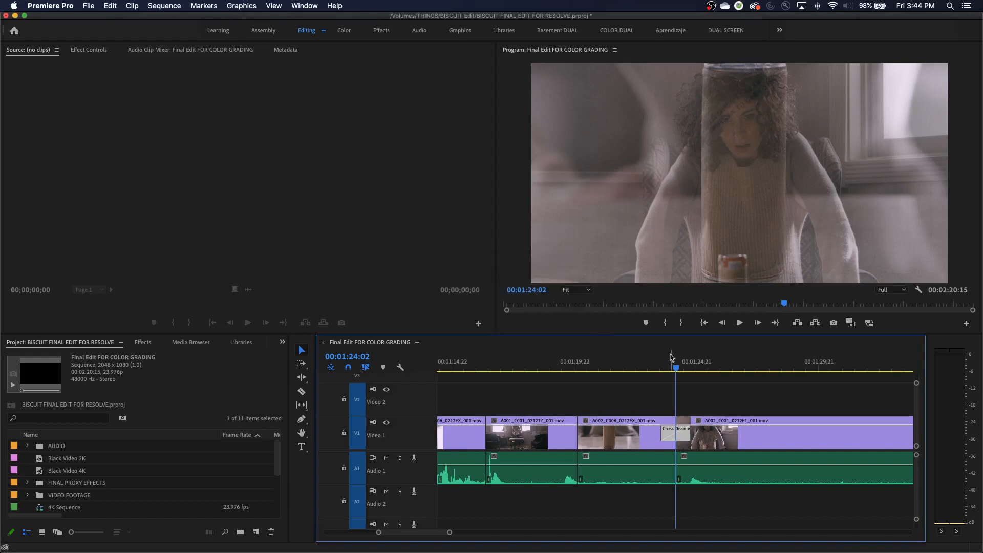
click(55, 6)
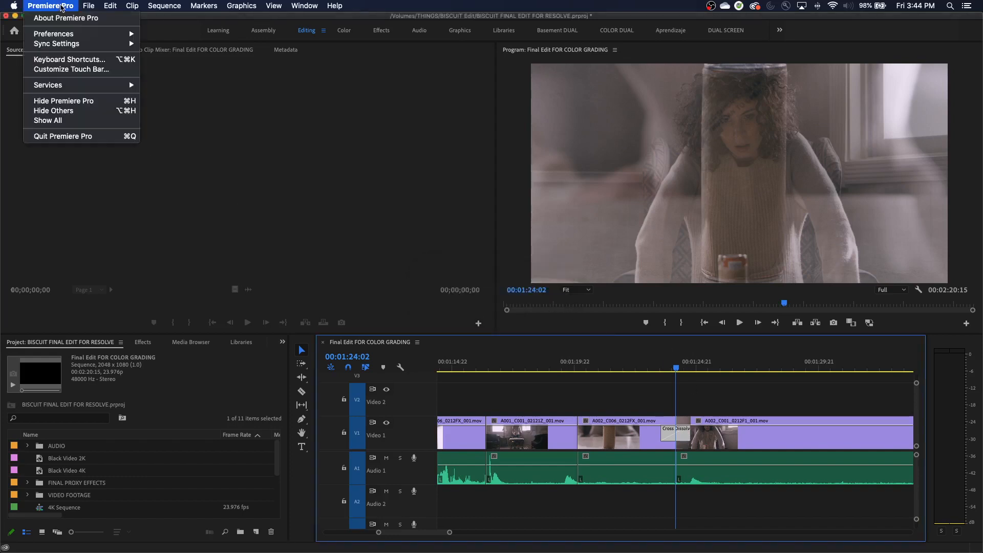
mouse_move(94, 34)
click(182, 191)
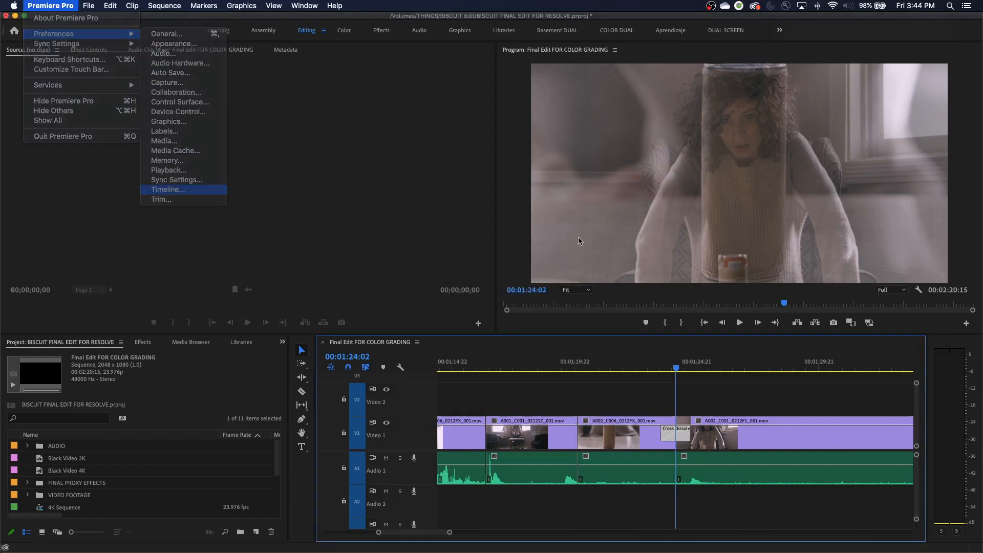
click(558, 152)
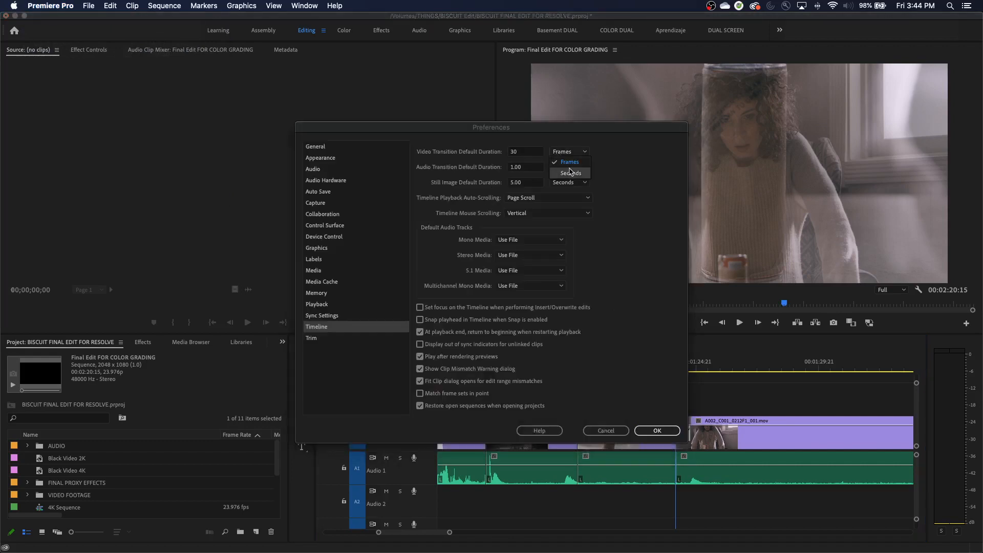
click(563, 164)
click(516, 151)
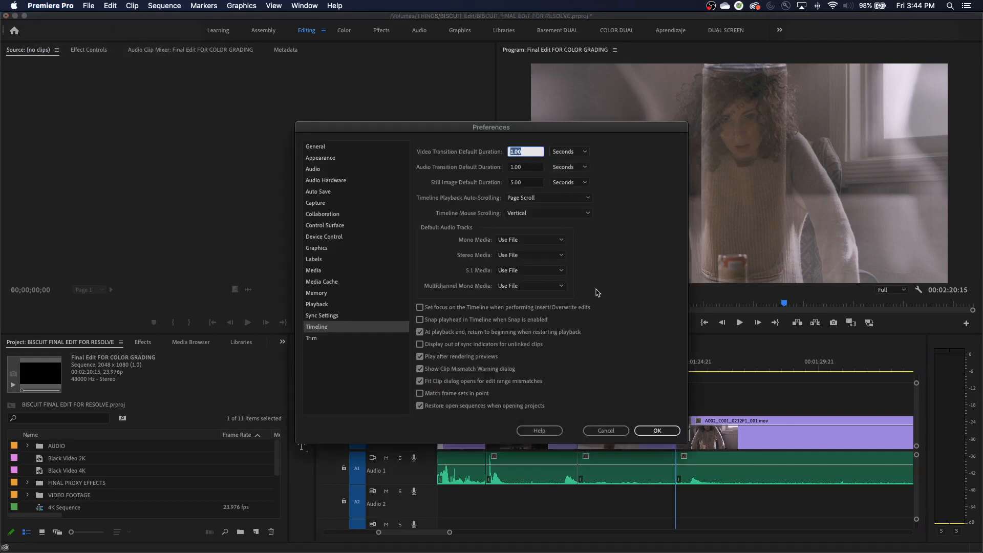
click(612, 433)
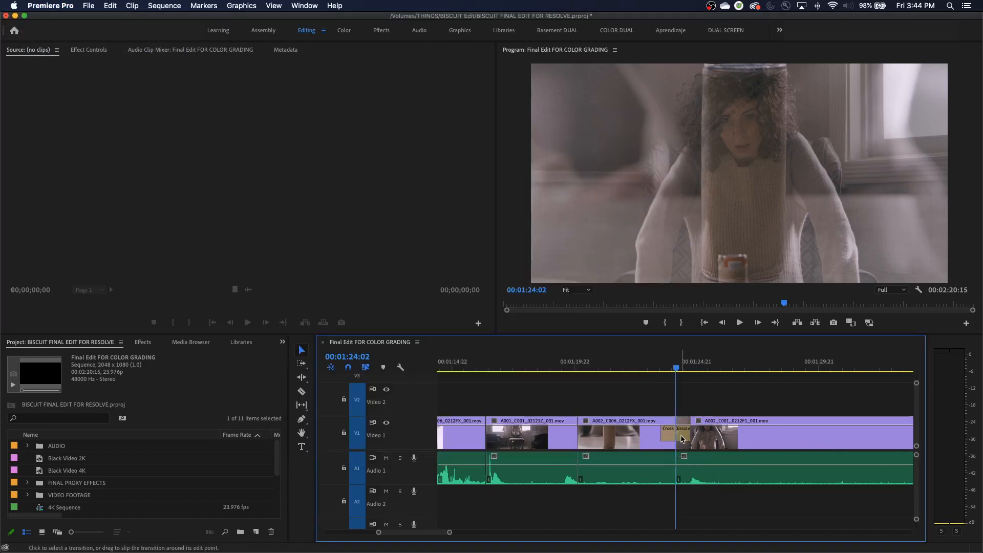
Set the duration of the Cross Dissolve at the 00:01:24:02 cut to 2 seconds
double_click(682, 435)
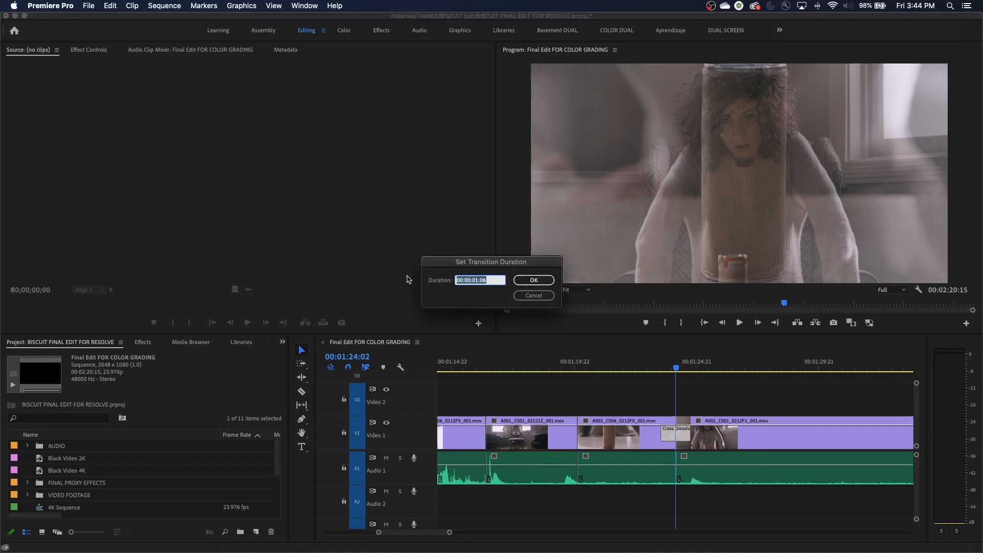
text(2.)
key(Return)
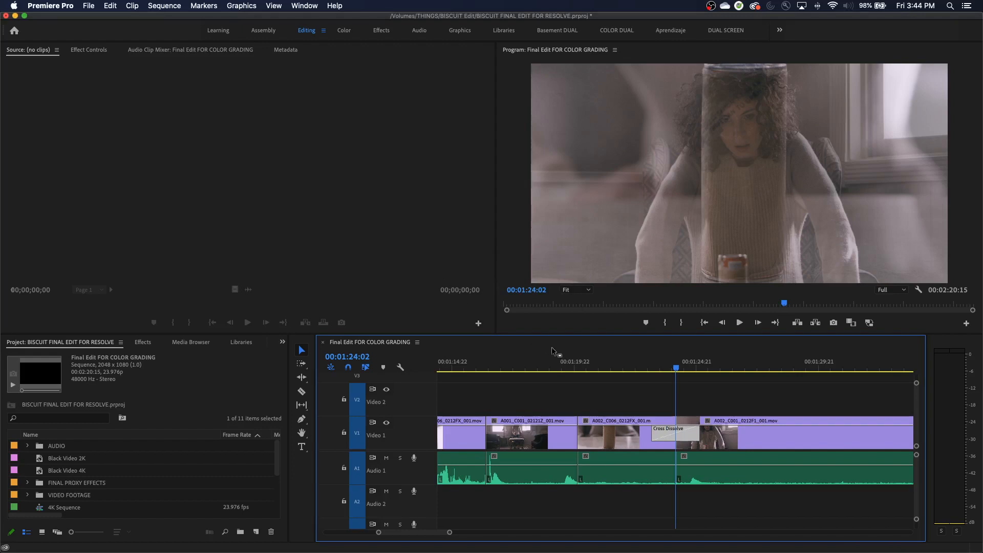
Lengthen the same Cross Dissolve on Video 1 to a duration of 3 seconds
double_click(676, 439)
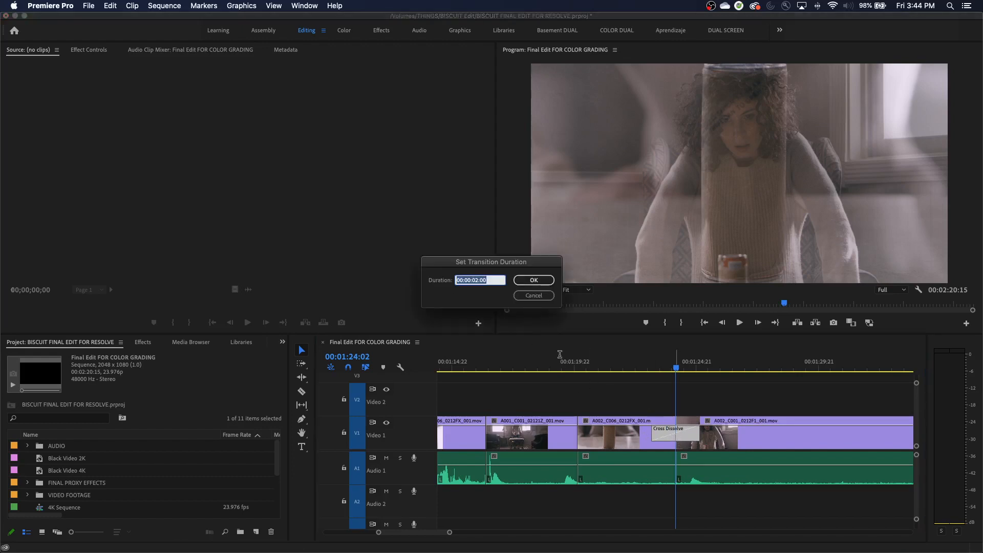
text(3.)
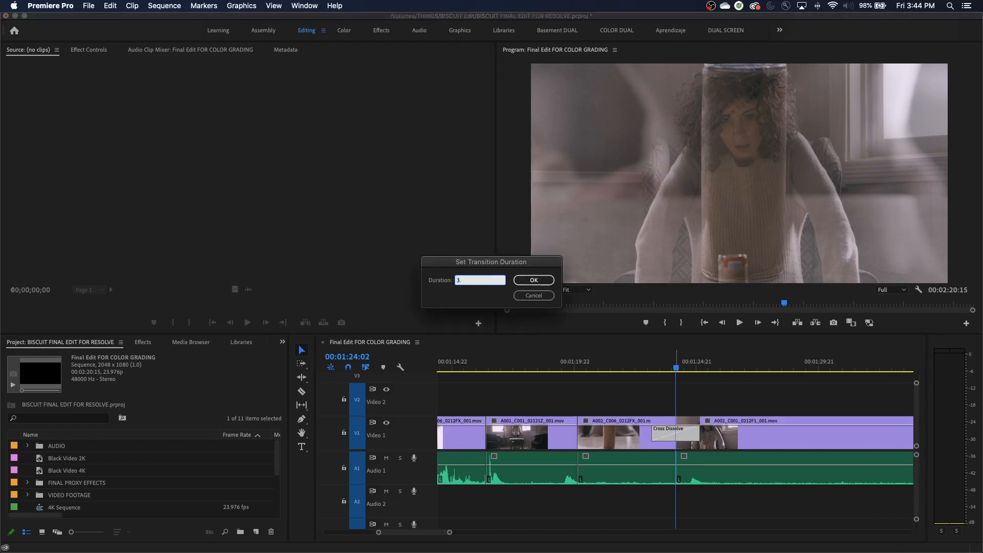
key(Return)
Play back the lengthened Cross Dissolve on Video 1, starting from about 00:01:22:03
click(626, 368)
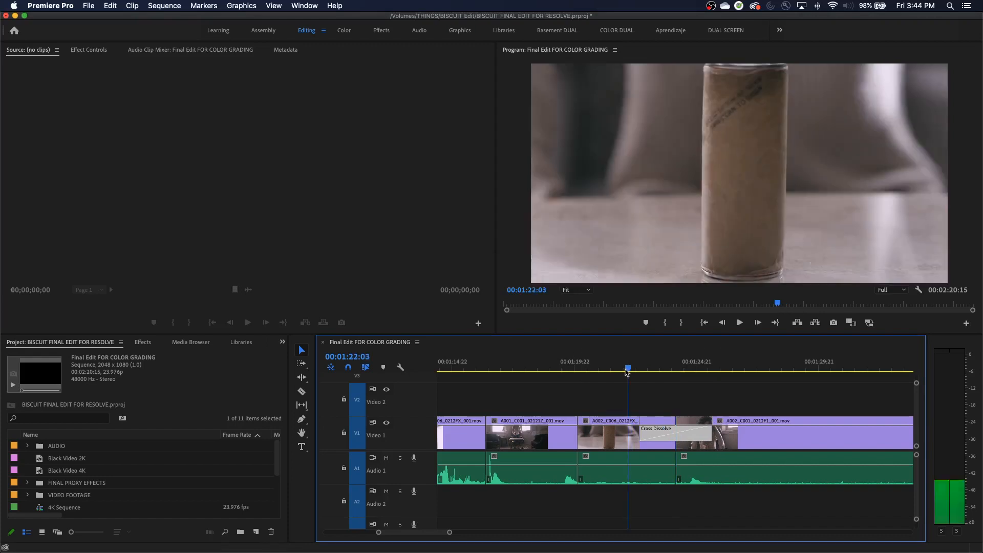
key(space)
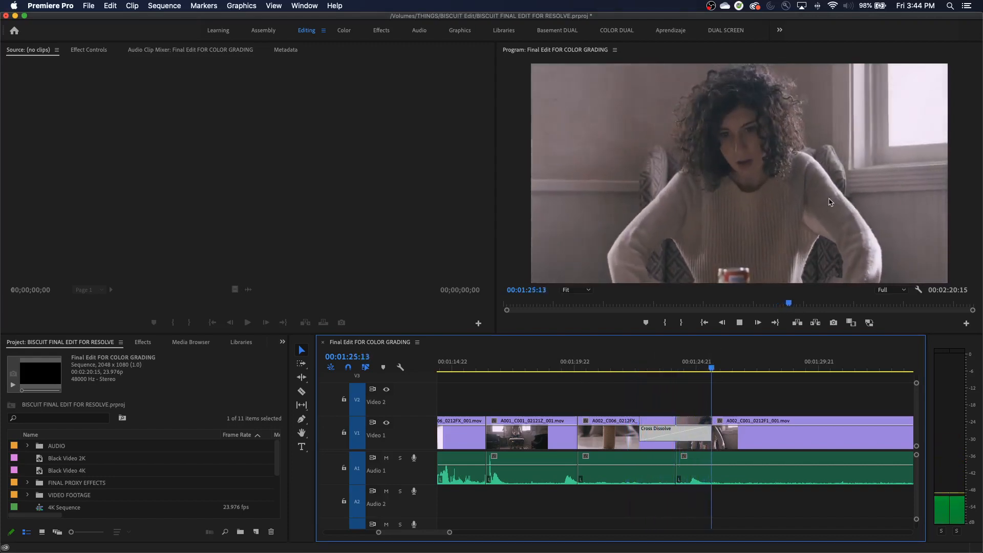
key(space)
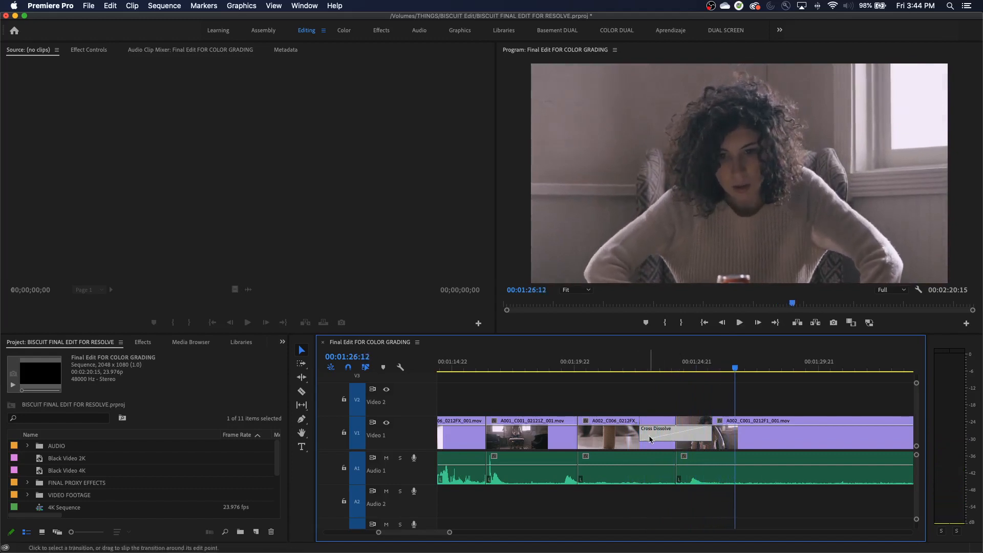
Enlarge the timeline around the Cross Dissolve and play it from its start at about 00:01:22:14
click(662, 366)
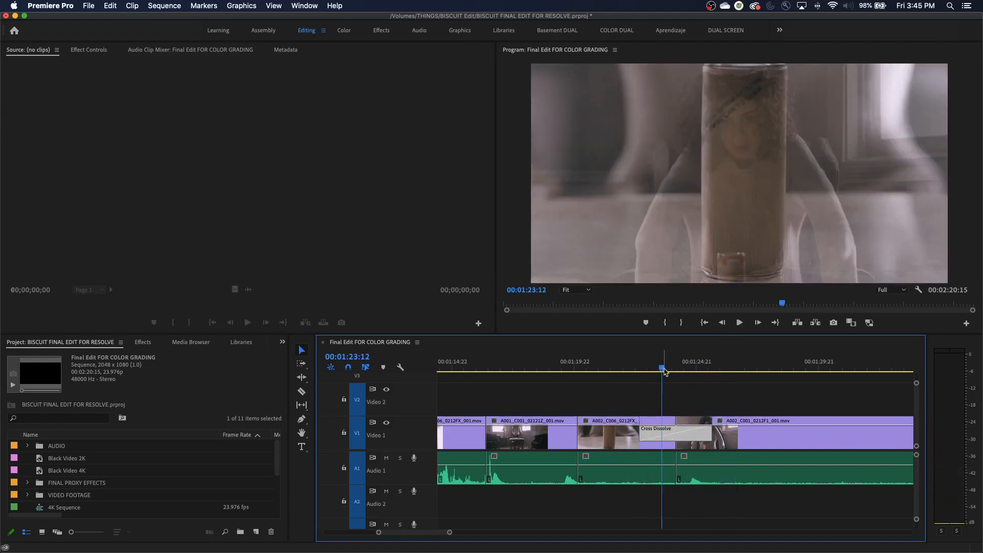
key(=)
click(632, 431)
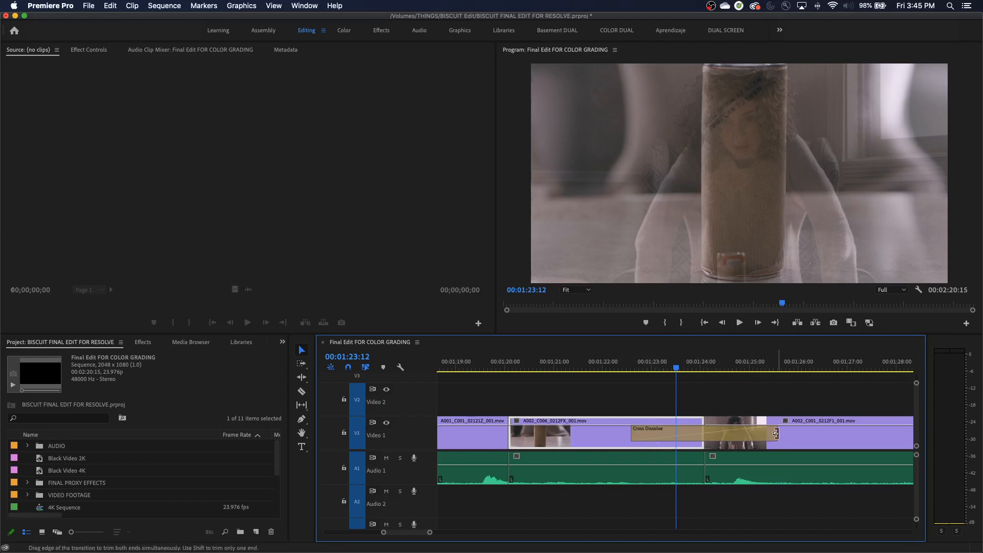
click(635, 364)
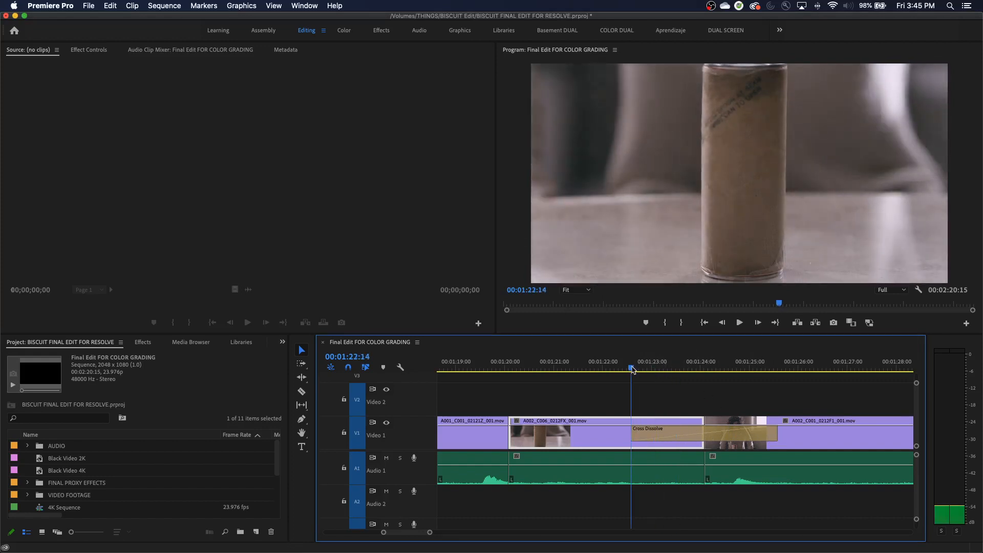
key(space)
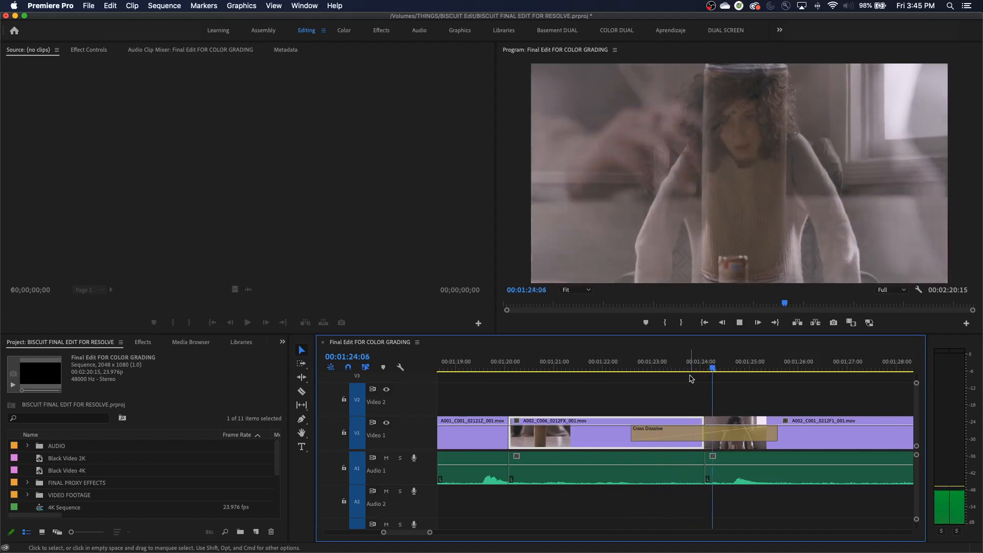
key(space)
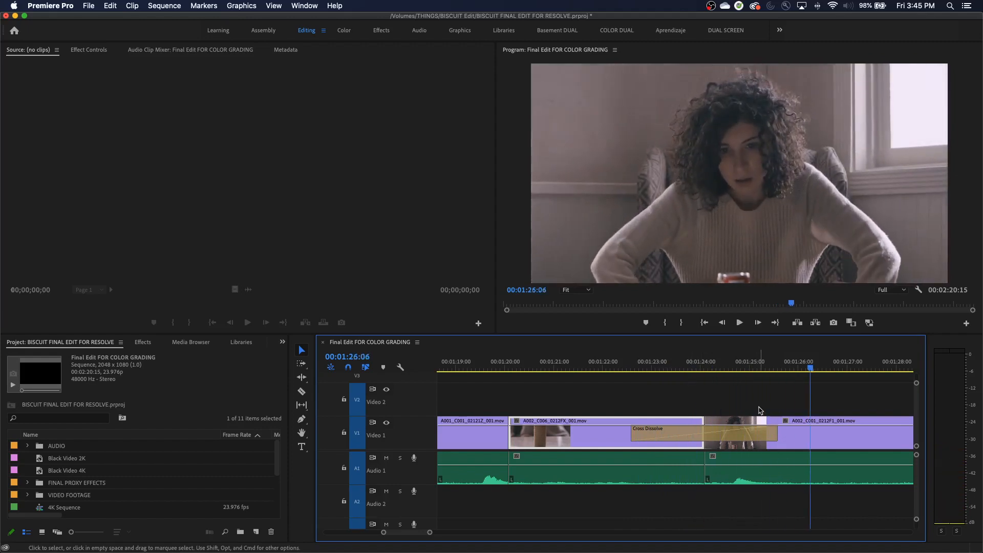
Preview the Cross Dissolve slipped about one second later, and return it to its centred position over the cut
drag(661, 438, 710, 439)
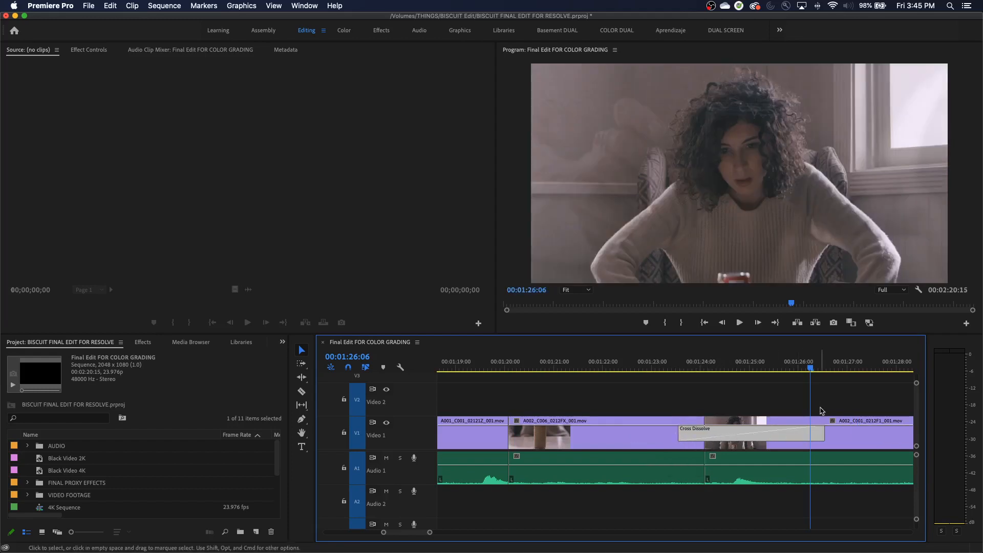
click(666, 364)
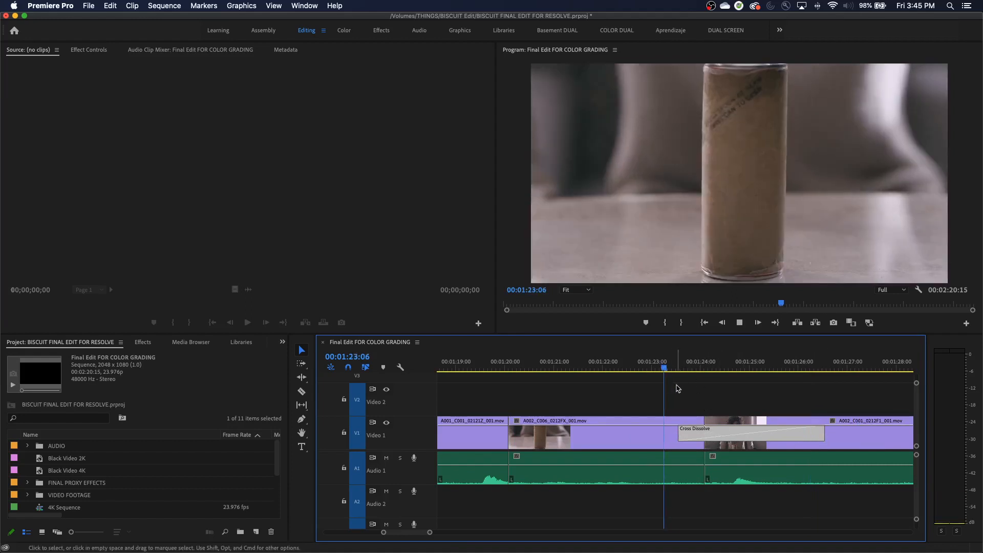
key(space)
key(space)
drag(735, 434, 687, 433)
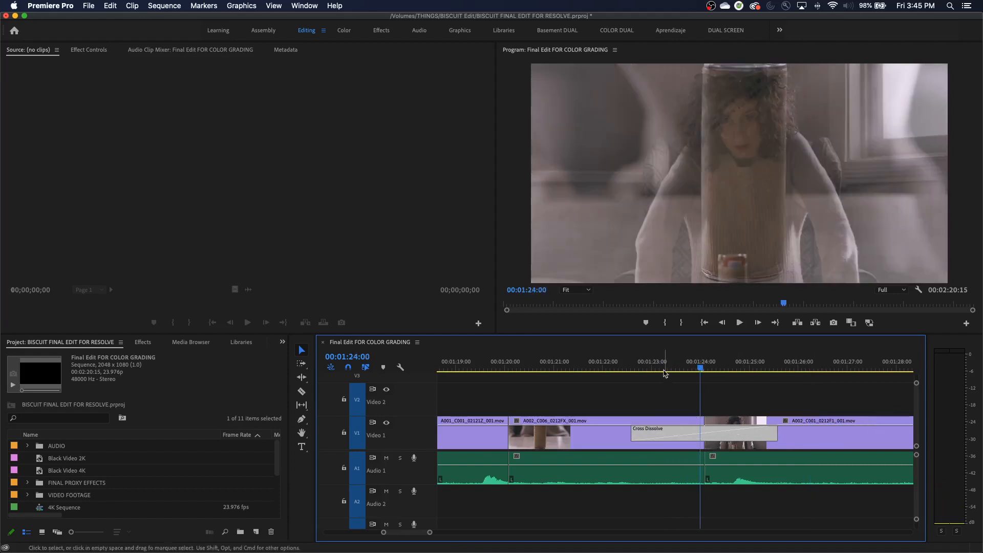
Play the centred Cross Dissolve from about 00:01:23:00 and return the playhead to 00:01:24:12
click(654, 363)
key(space)
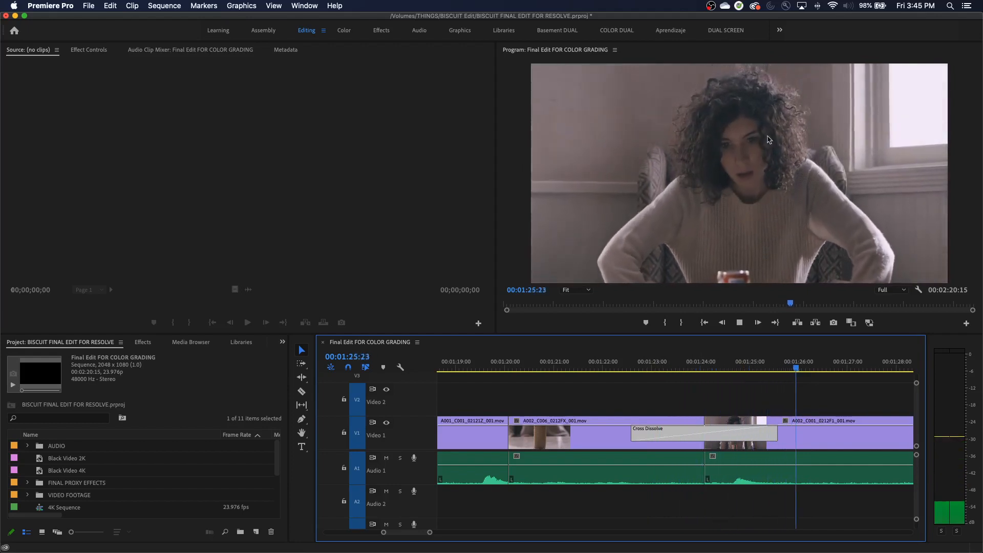
key(space)
click(725, 364)
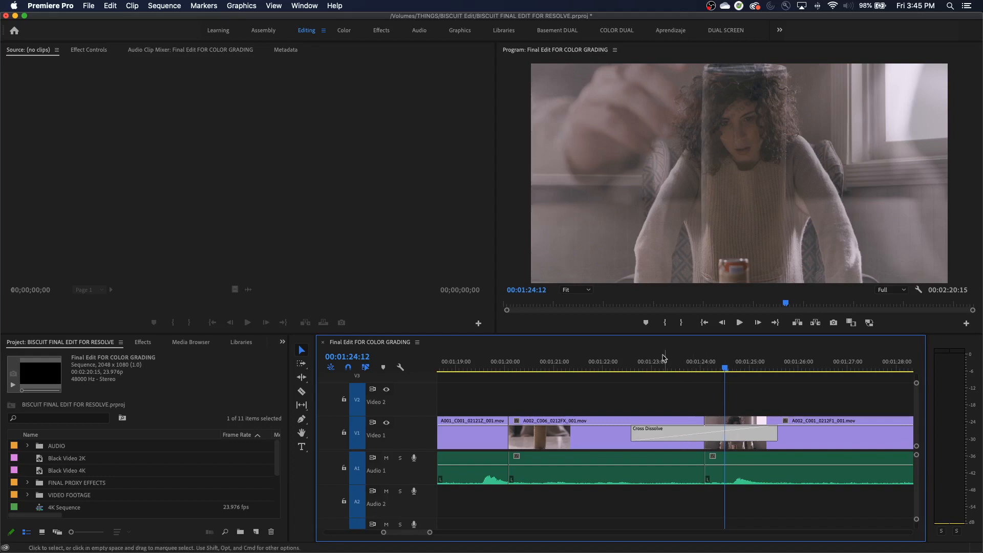
Slip the Cross Dissolve earlier so it starts at 00:01:21:06, and play it back from before its start
click(624, 365)
drag(624, 360, 638, 361)
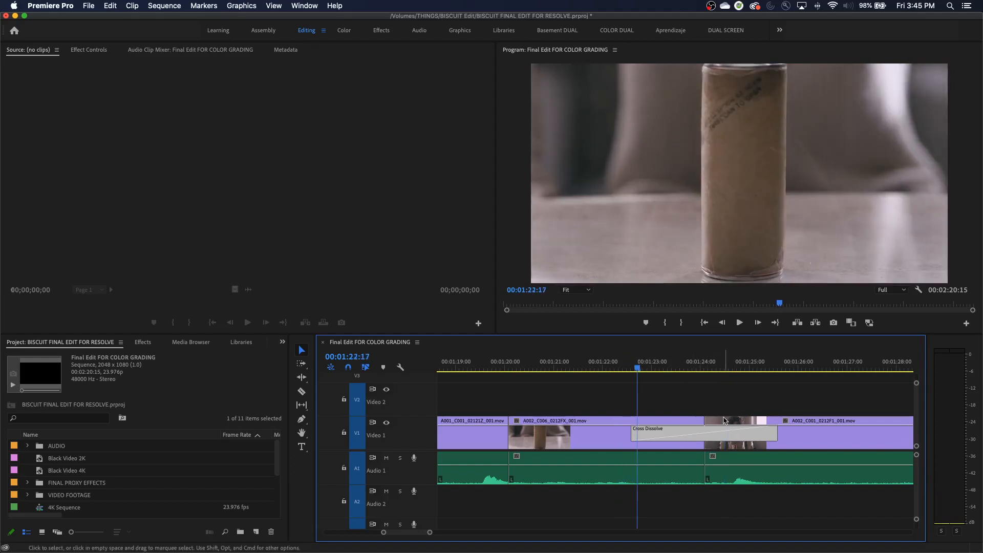
drag(727, 429, 663, 429)
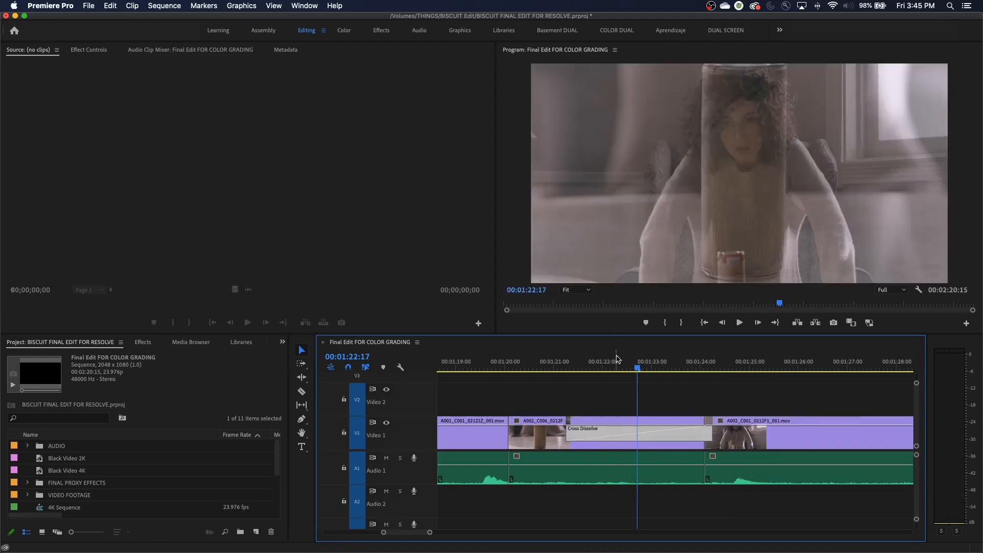
drag(617, 358, 542, 361)
key(space)
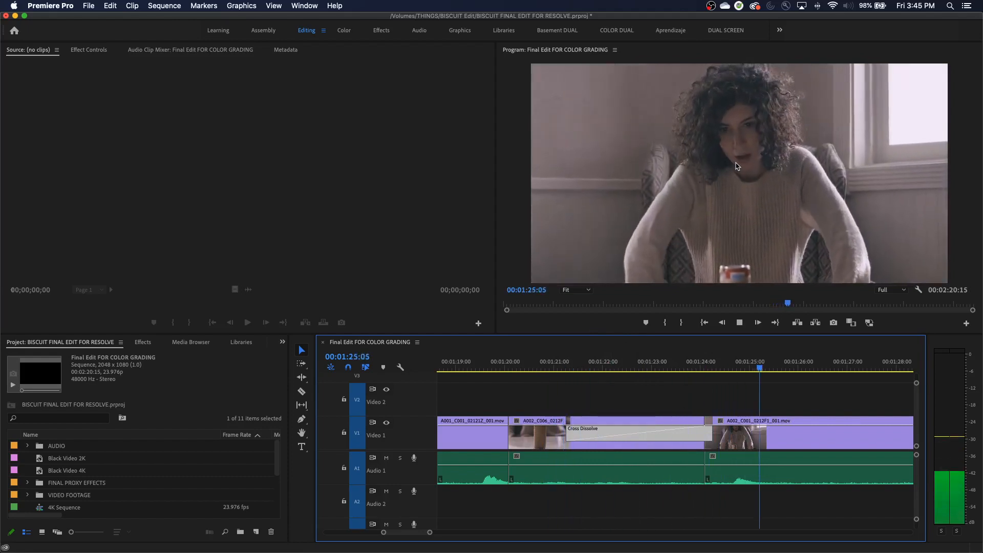
key(space)
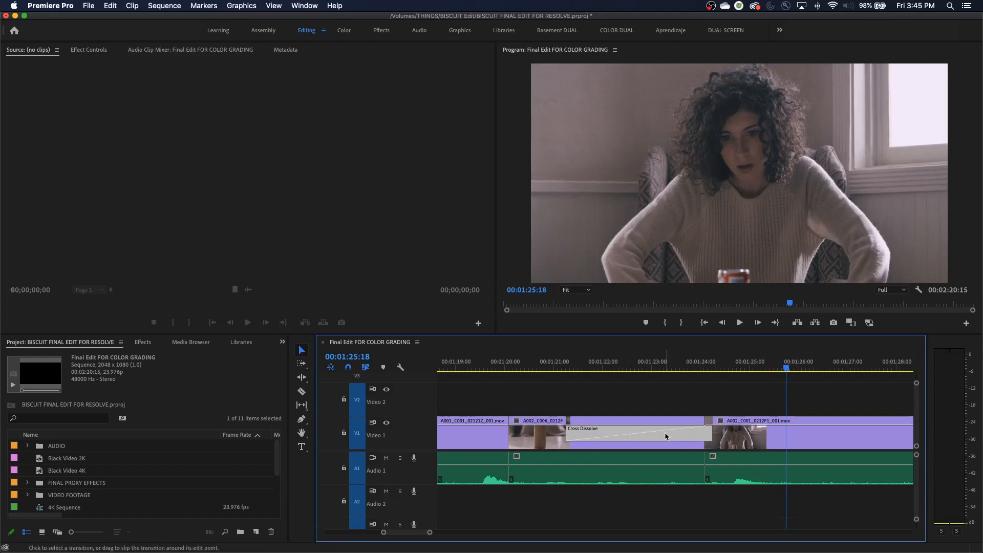
Re-centre the Cross Dissolve over the cut on Video 1 and delete it
mouse_move(666, 437)
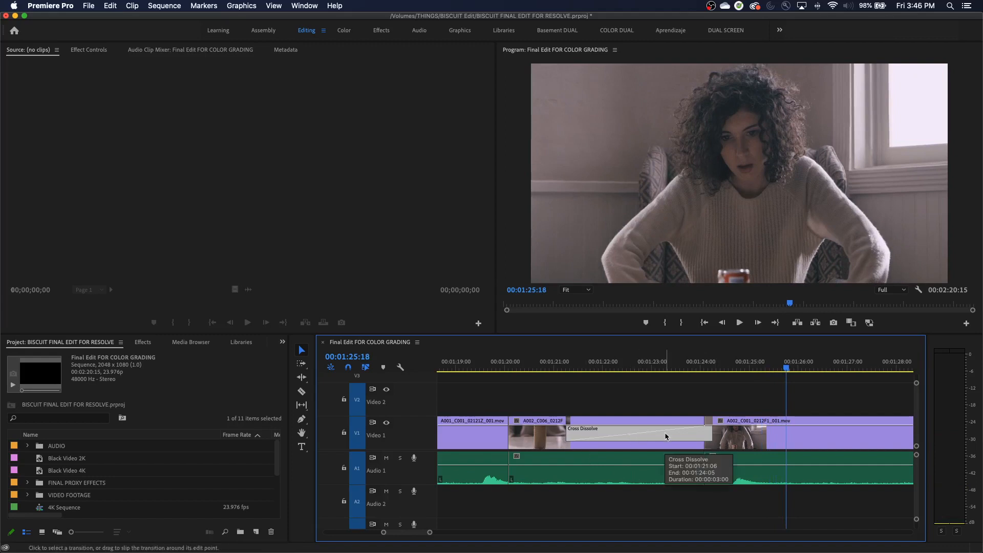
drag(666, 434, 672, 438)
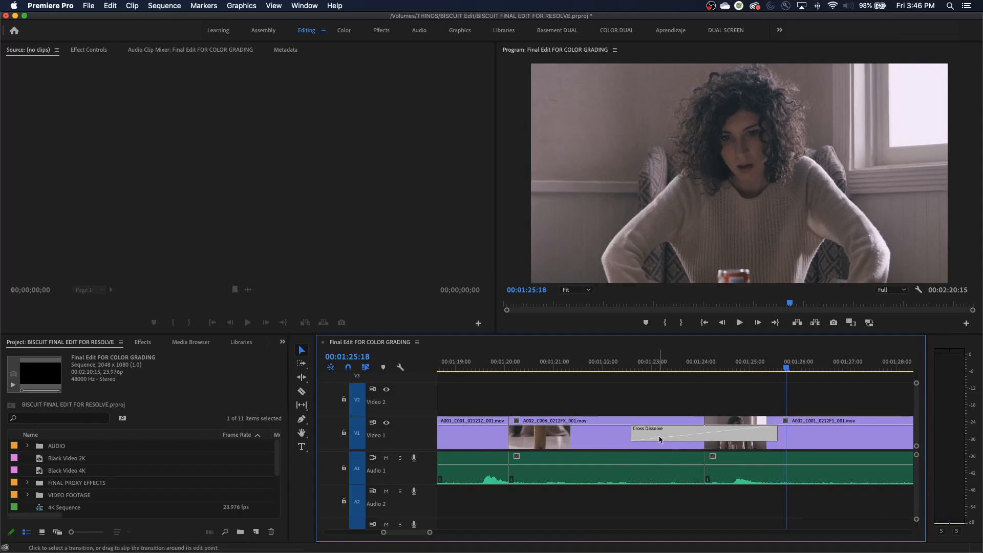
key(Delete)
Find Page Peel among the video transitions and set it as the default transition
click(142, 343)
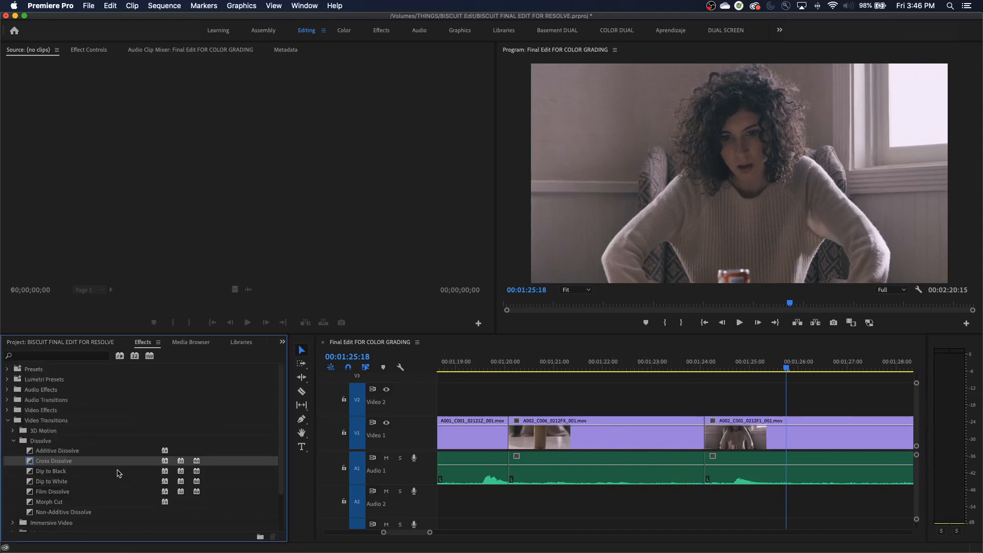
click(39, 495)
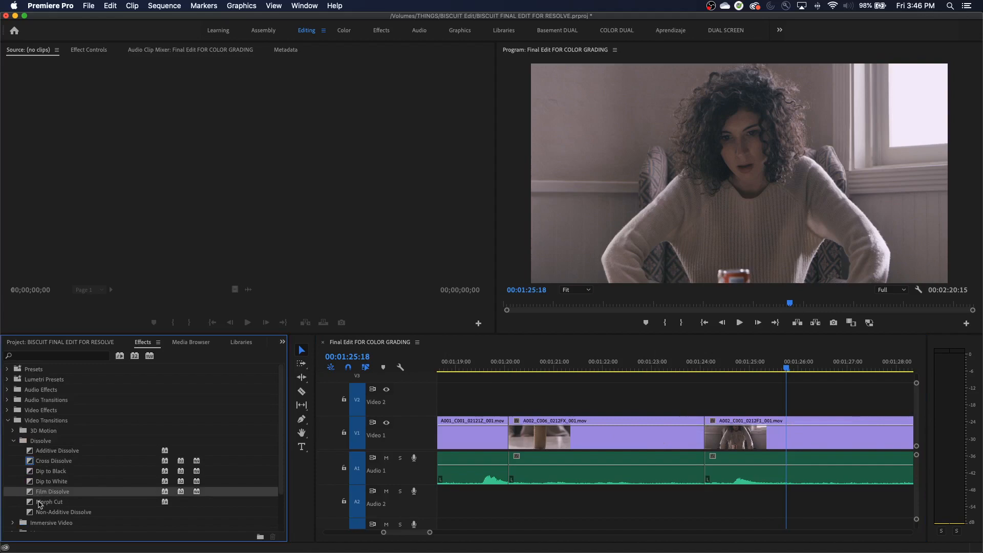
click(13, 442)
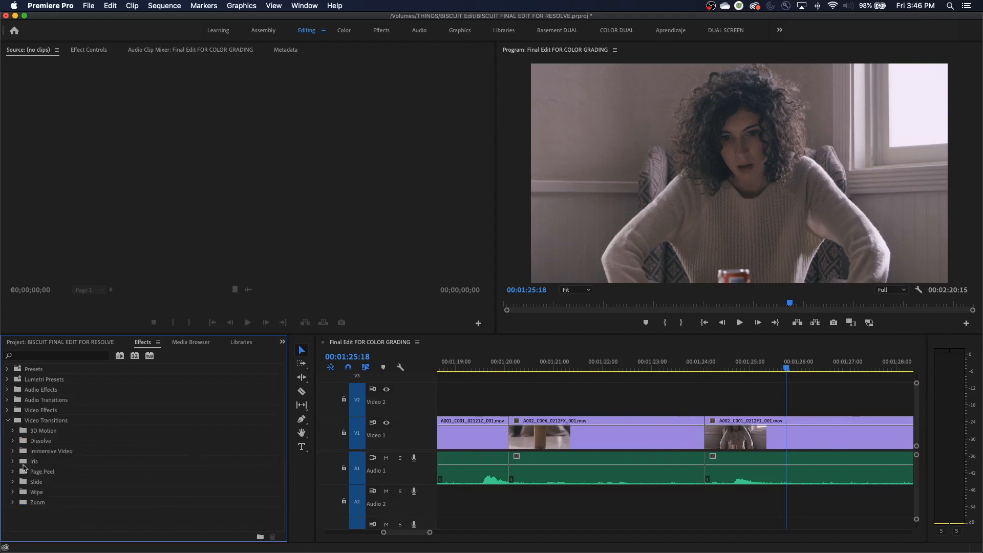
click(13, 473)
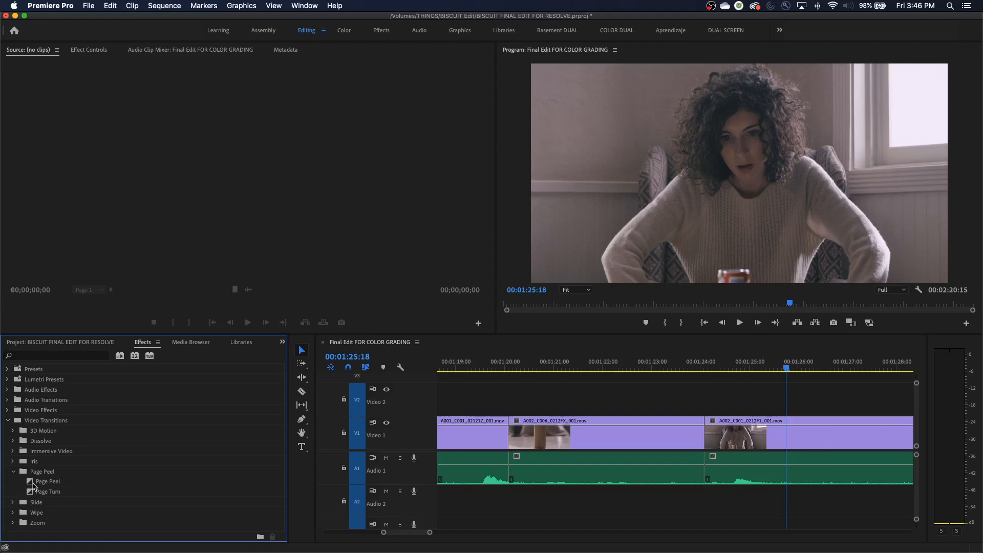
right_click(33, 486)
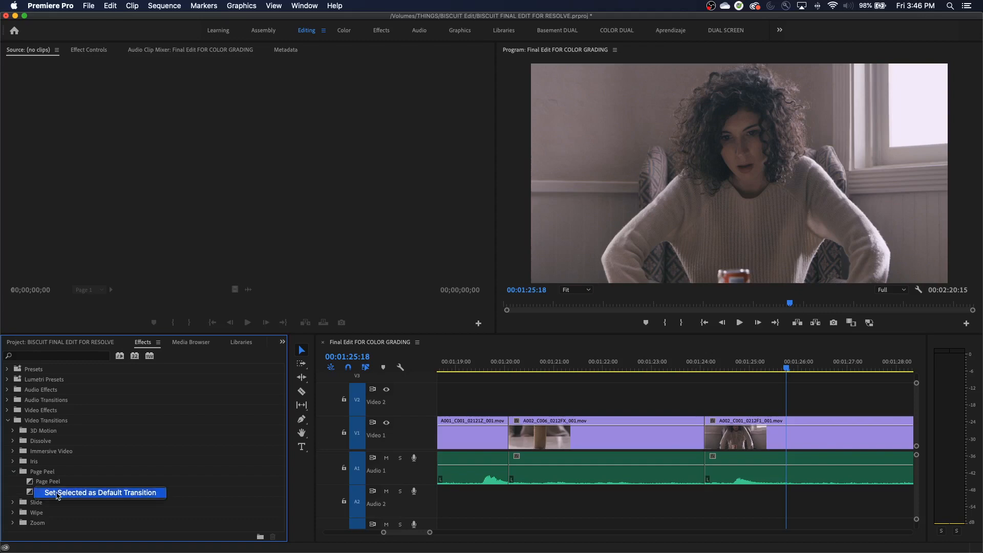
right_click(29, 487)
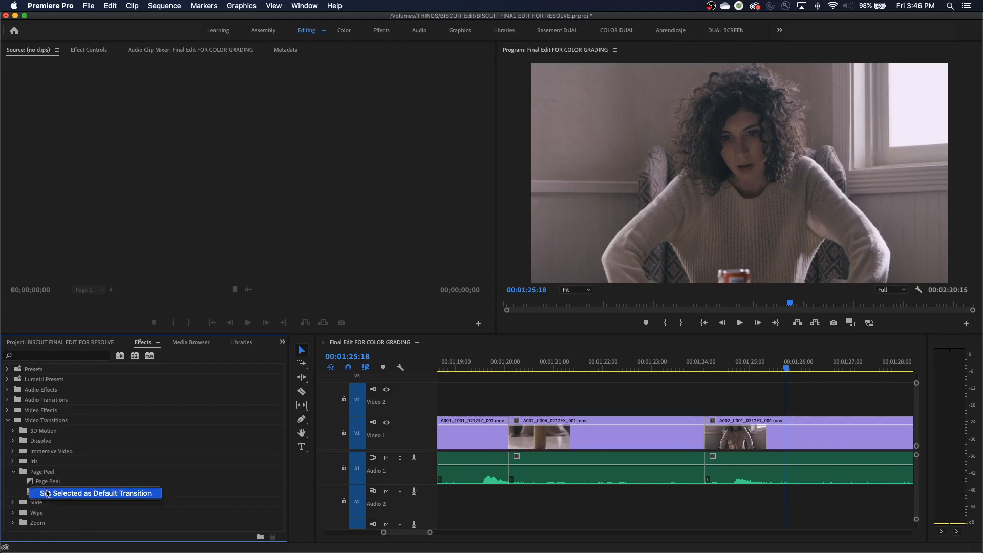
click(53, 493)
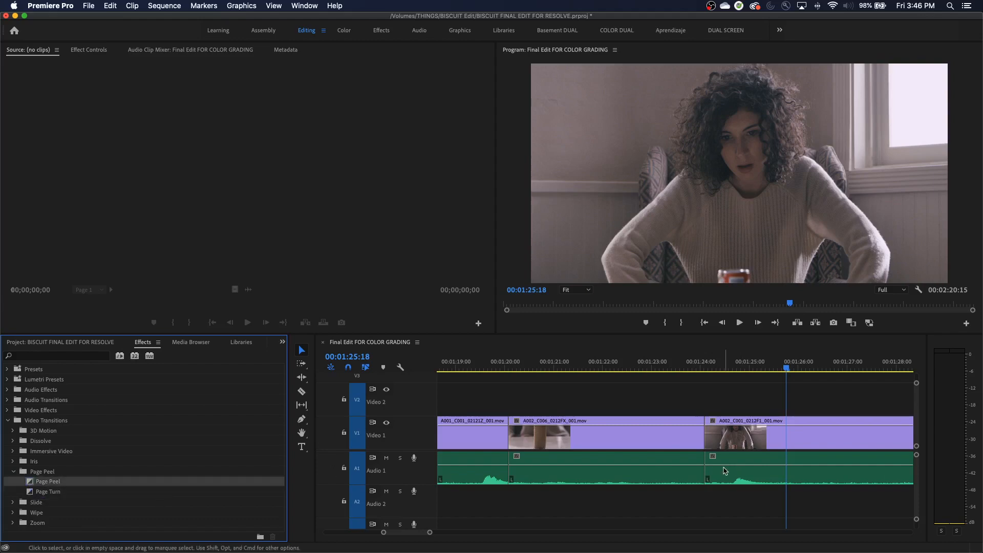
Apply the default Page Peel transition at the cut at 00:01:24:02 on Video 1
click(765, 404)
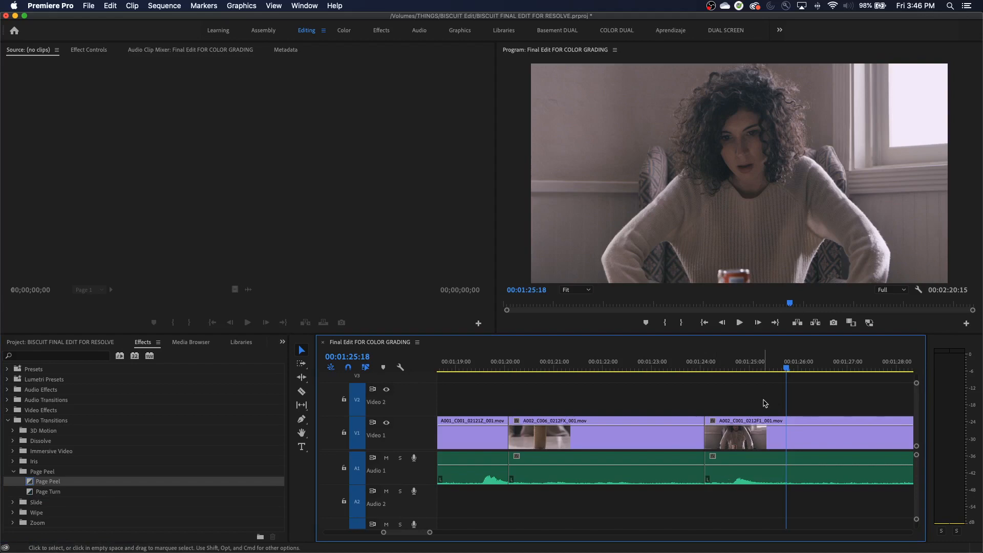
key(Up)
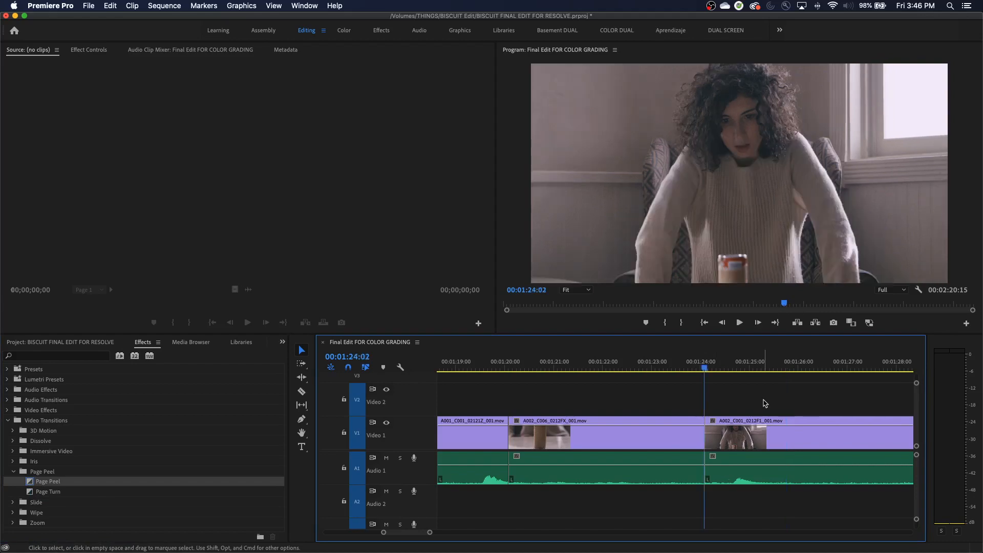
key(super+d)
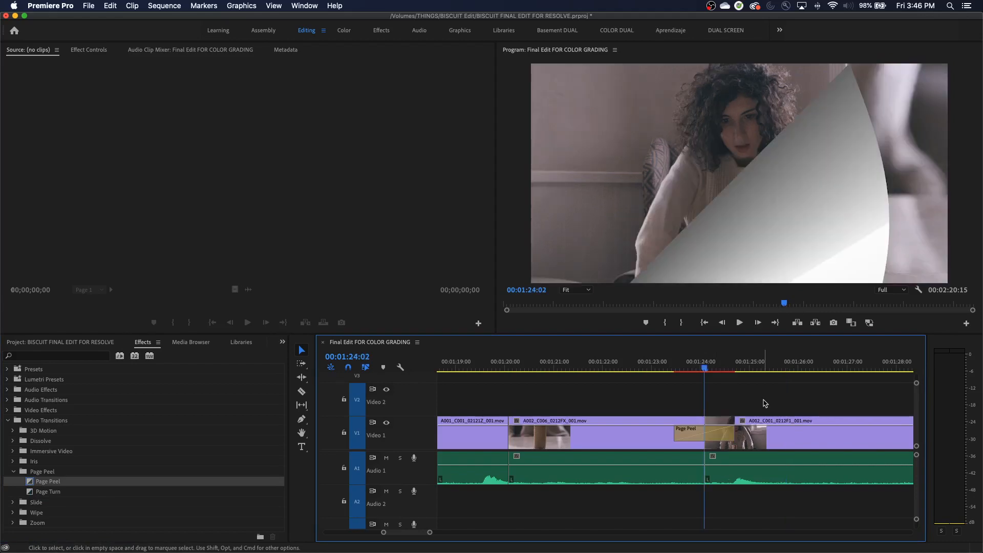
Play back the Page Peel at the 00:01:24:02 cut and delete it
key(Up)
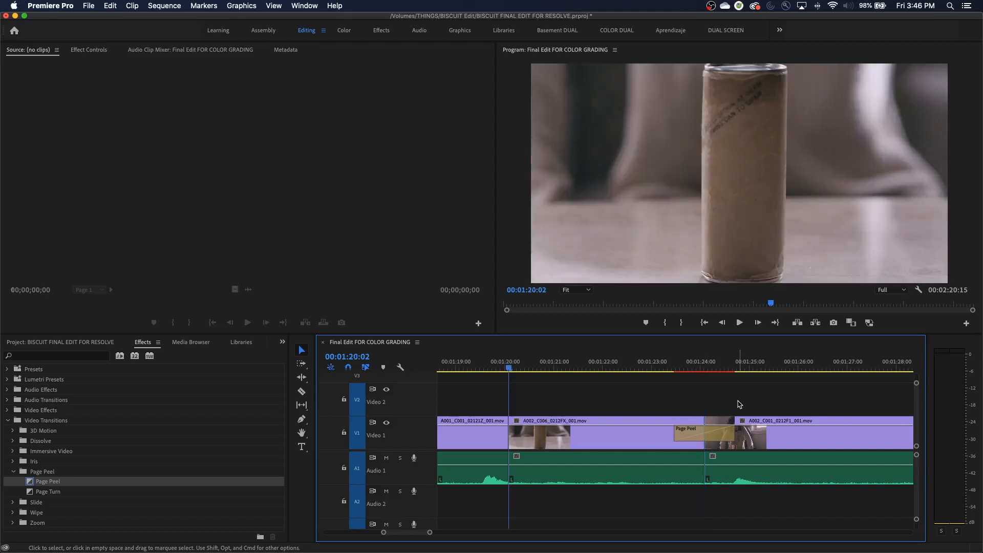
key(space)
click(665, 370)
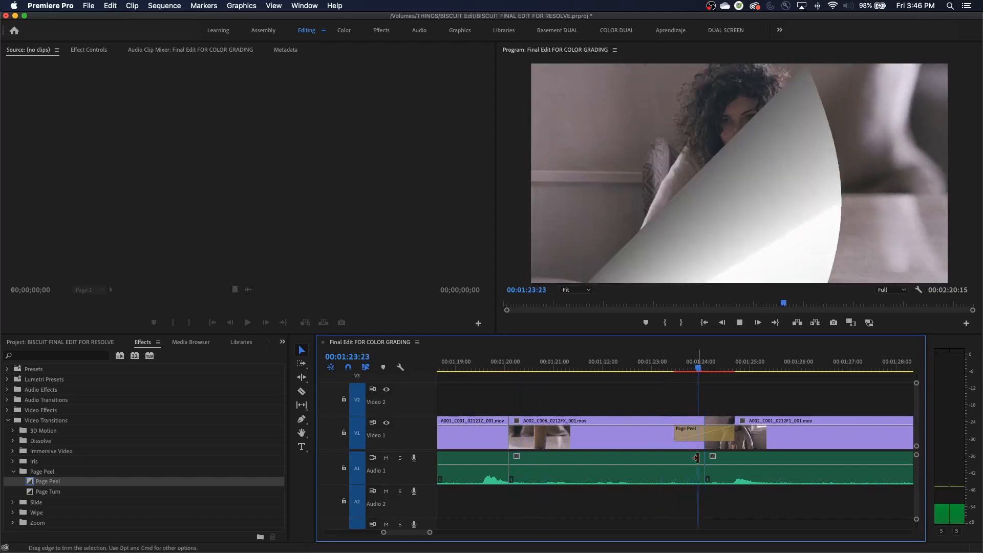
key(space)
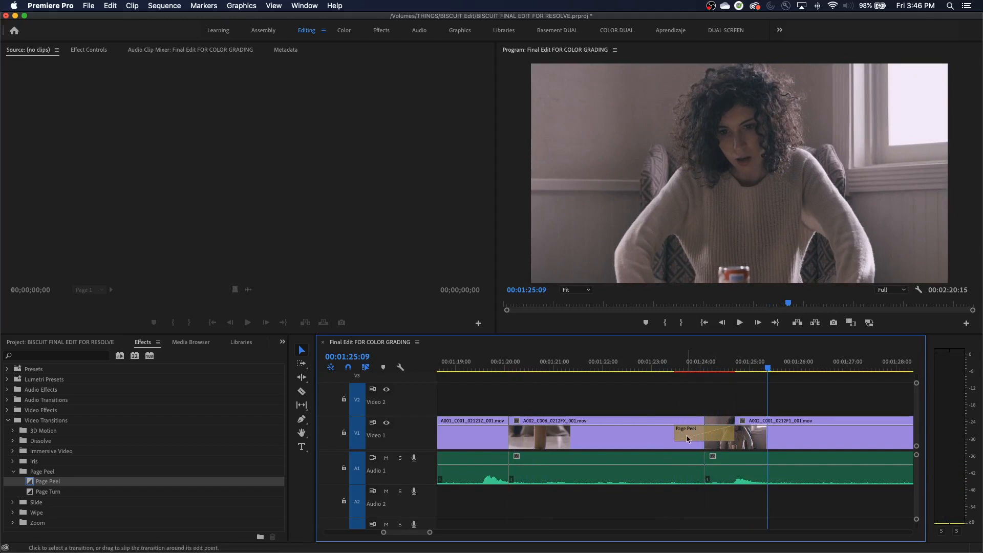
click(688, 438)
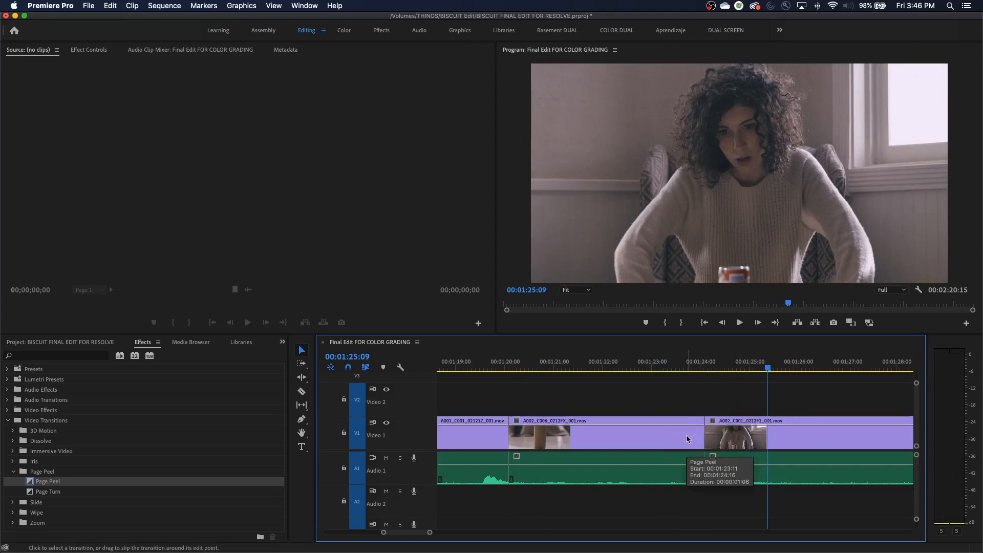
key(Delete)
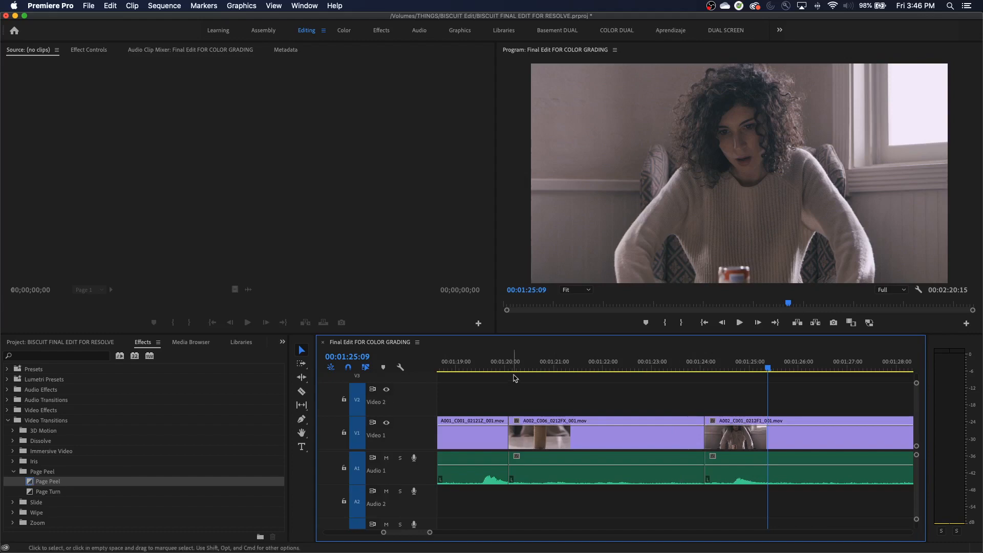
Try the default Page Peel transition on the cut at 00:01:20:02, and undo it
click(579, 365)
key(Up)
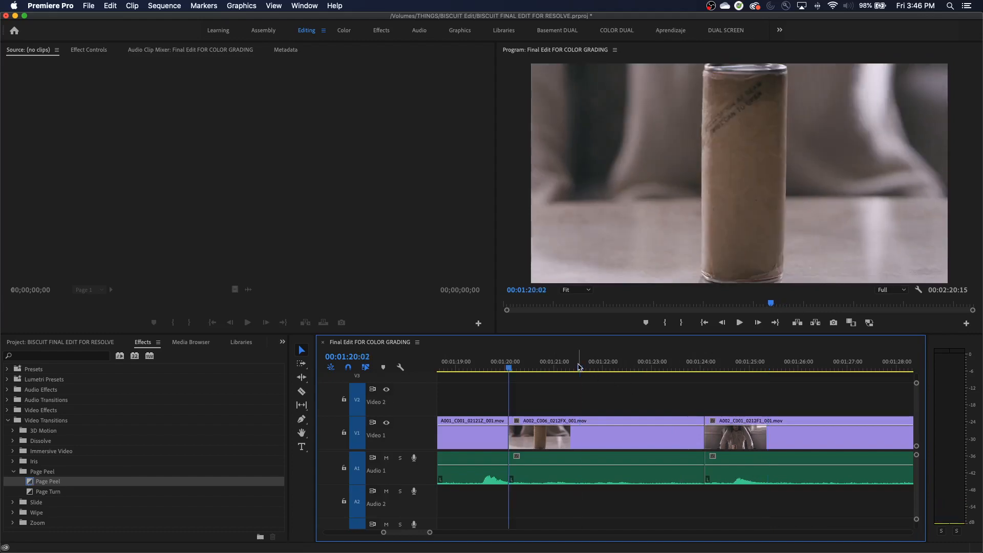
key(super+d)
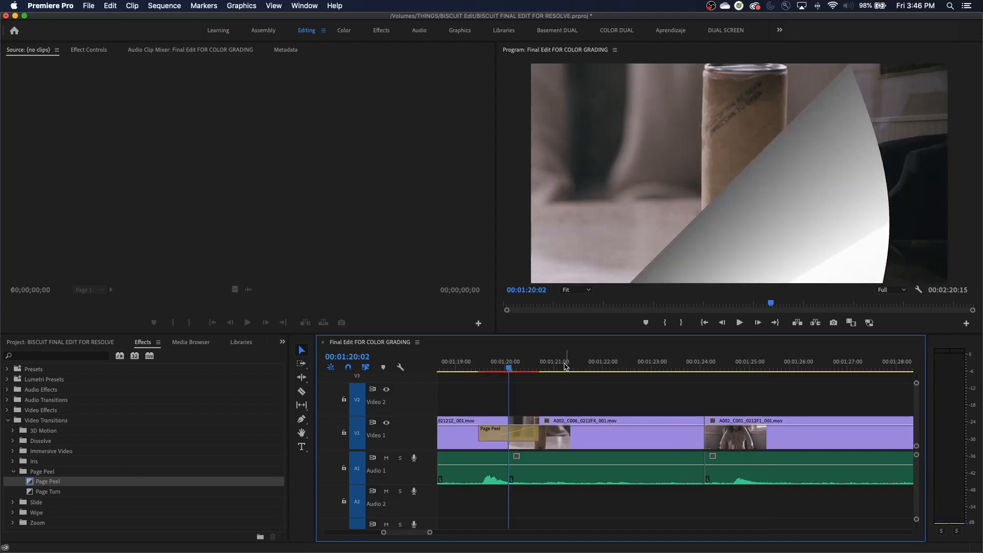
key(super+z)
Set Cross Dissolve from the Dissolve group as the default transition again
click(13, 442)
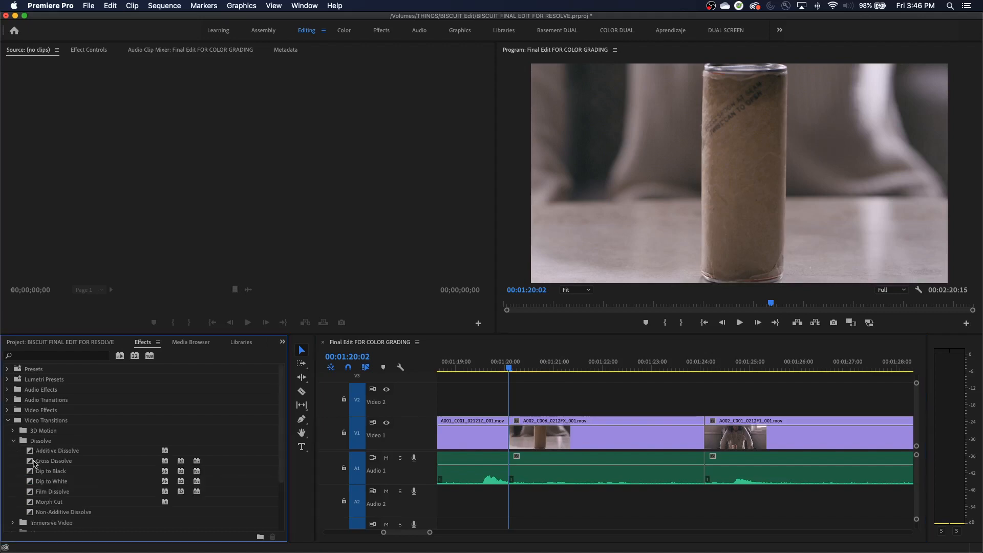
click(34, 462)
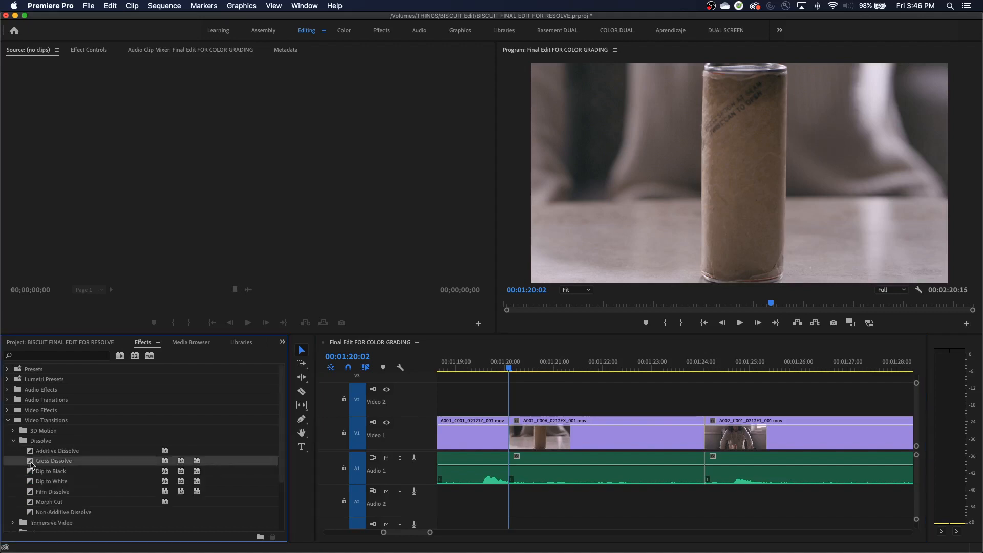
right_click(31, 465)
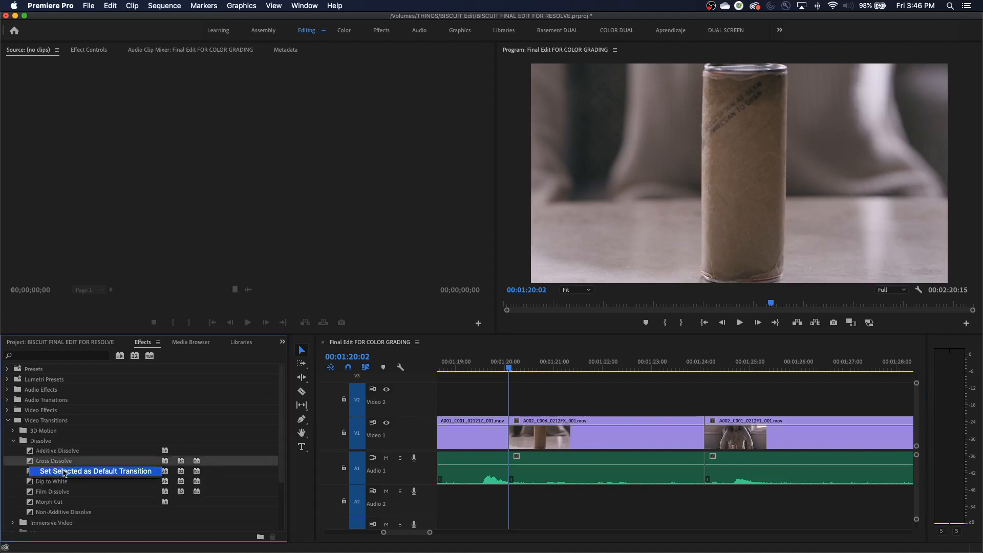
click(64, 471)
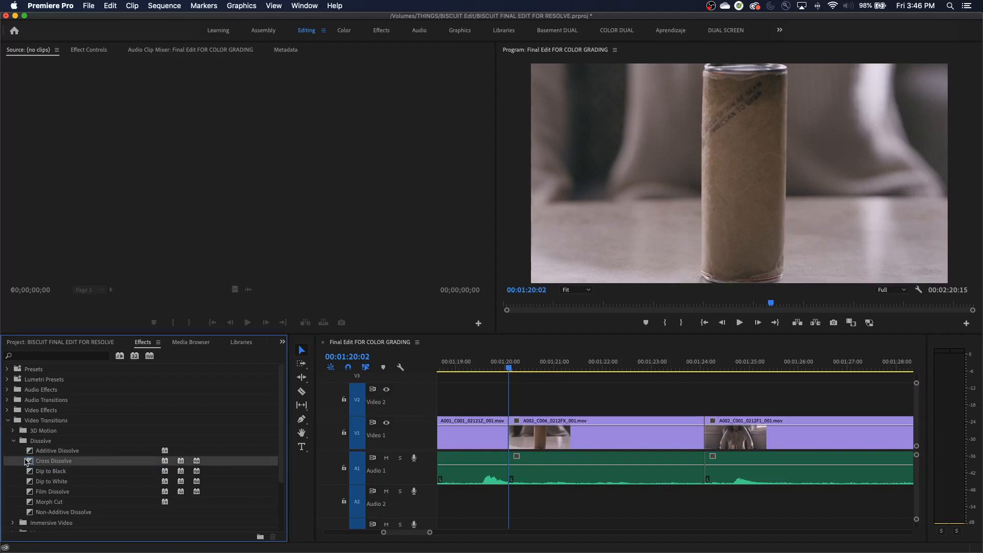
Add the Wipe transition from the Wipe group to the cut between A002_C006_0212FX_001.mov and A002_C001_0212F1_001.mov
click(13, 441)
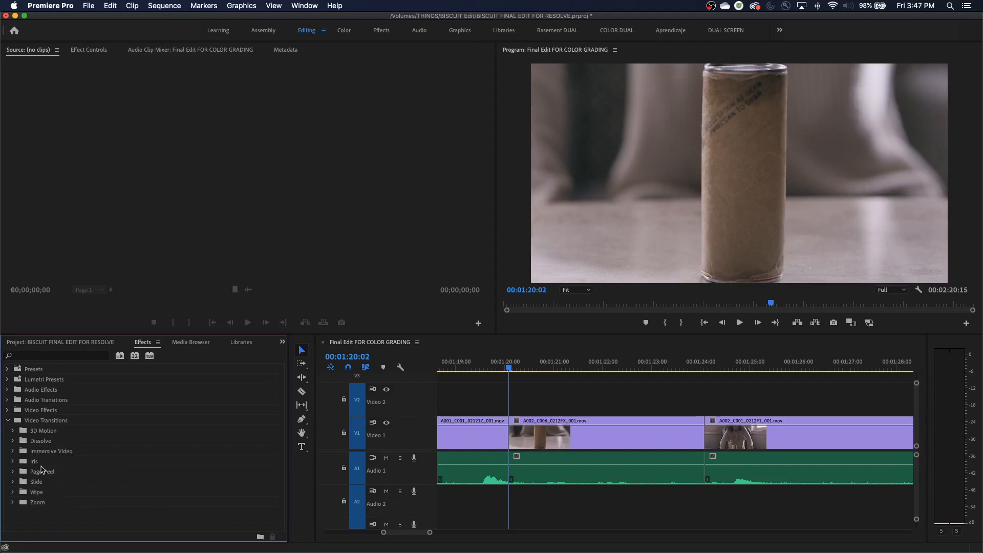
click(13, 493)
scroll(57, 500, down, 1)
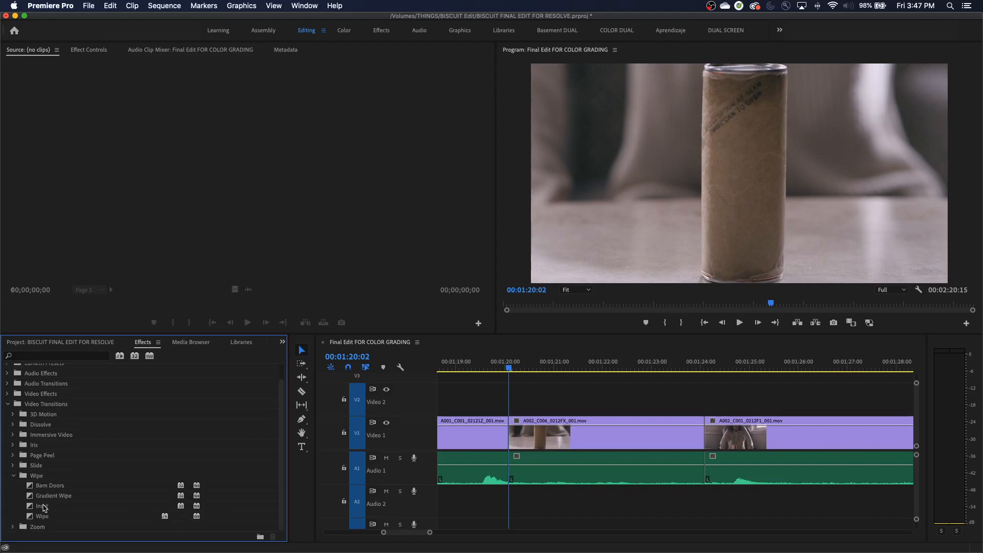
click(32, 517)
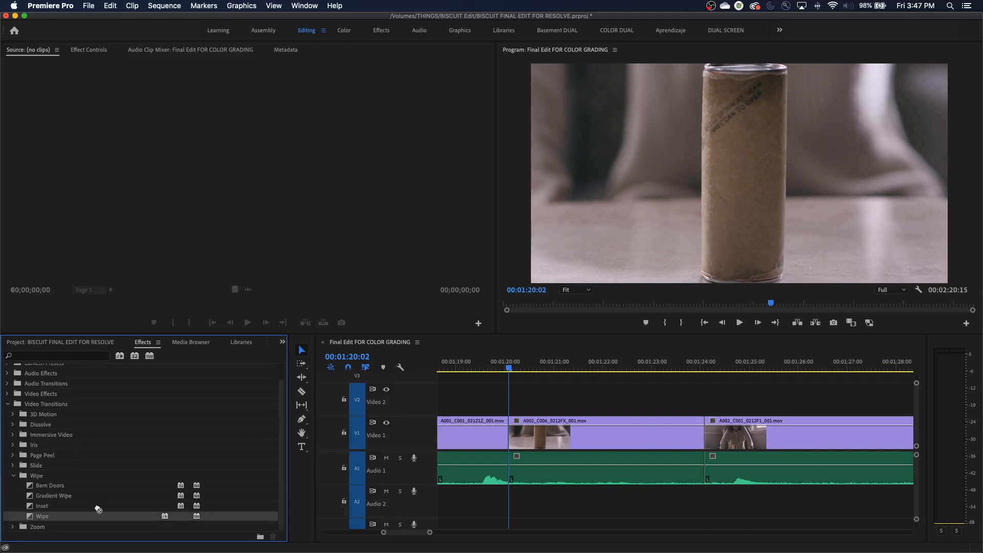
drag(98, 509, 710, 439)
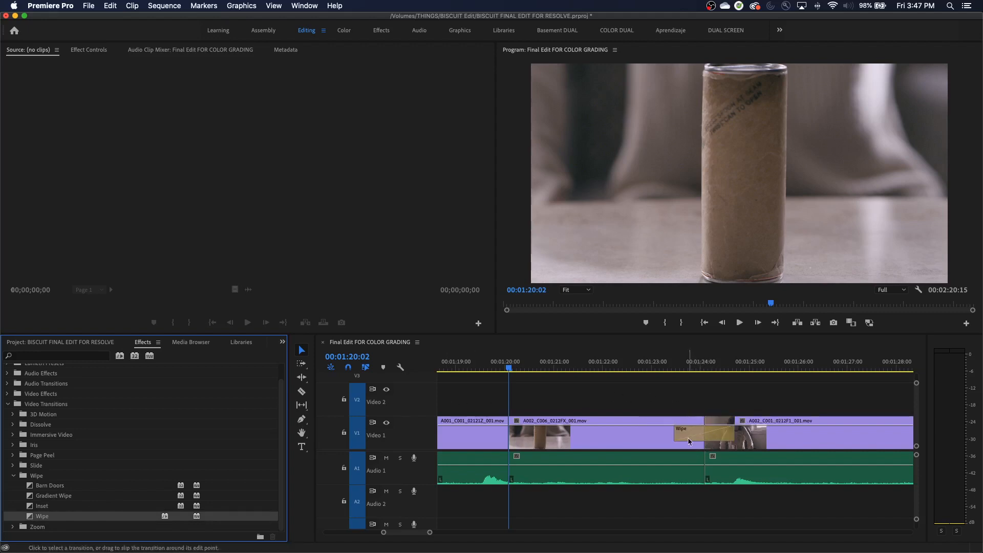
Play back the Wipe transition on Video 1, starting just before it
click(666, 365)
key(space)
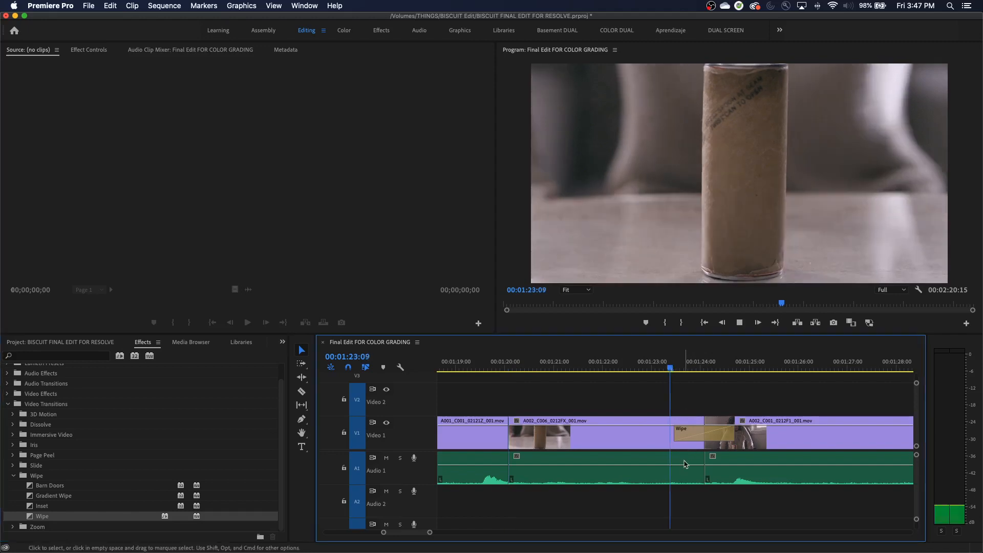
key(space)
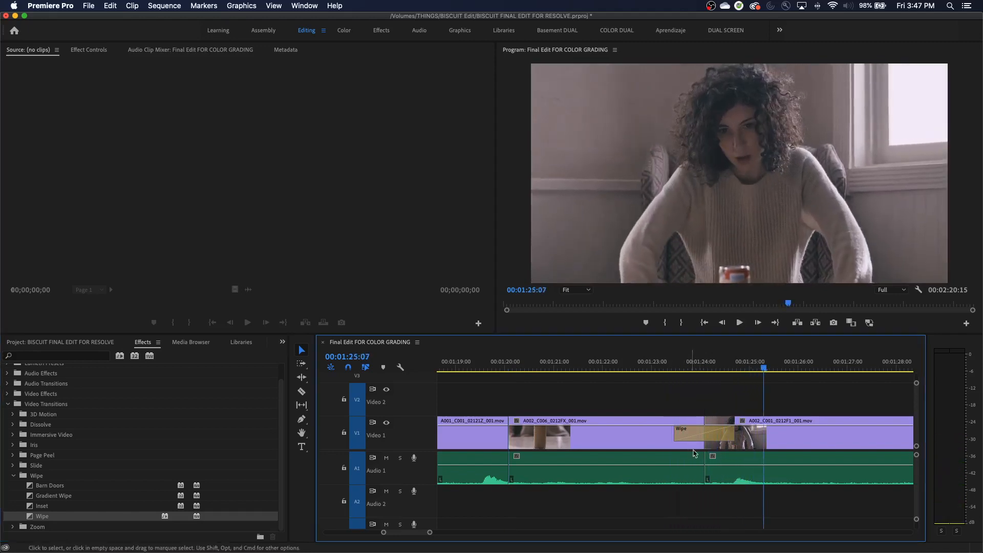
Lengthen the Wipe on both sides of the cut so it ends at about 00:01:26:11, and play it from before its start
drag(735, 433, 820, 433)
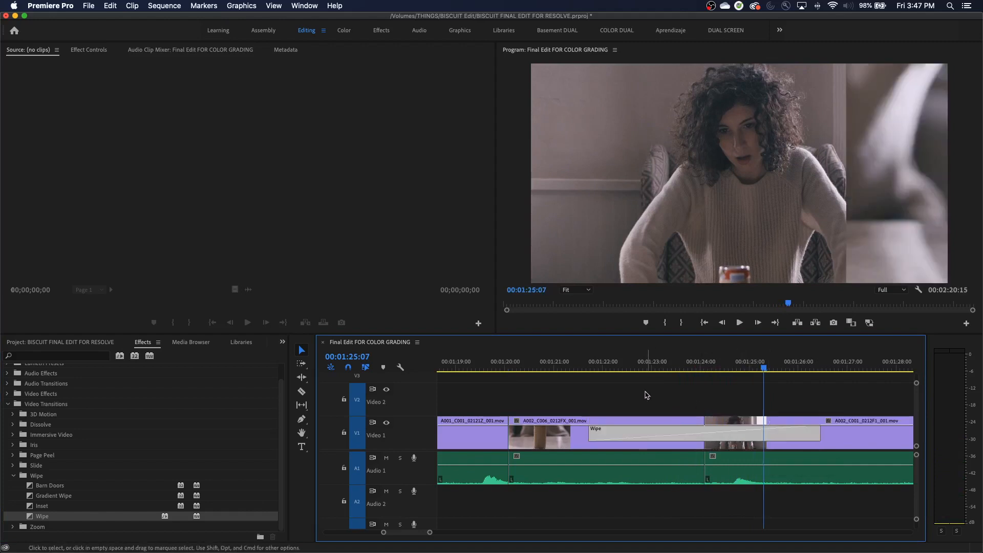
click(579, 368)
key(space)
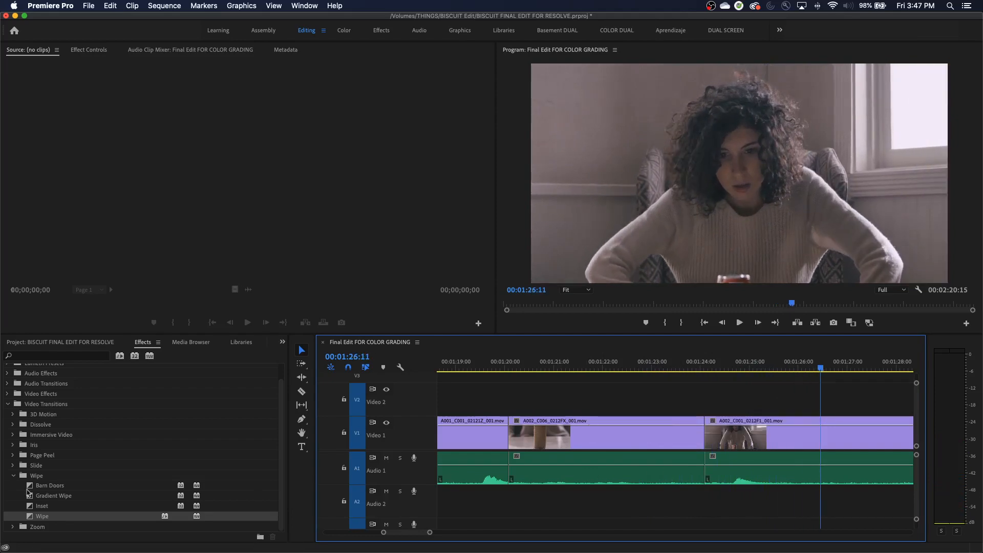
Add the Page Peel transition from the Page Peel group to the cut between A002_C006_0212FX_001.mov and A002_C001_0212F1_001.mov
click(15, 456)
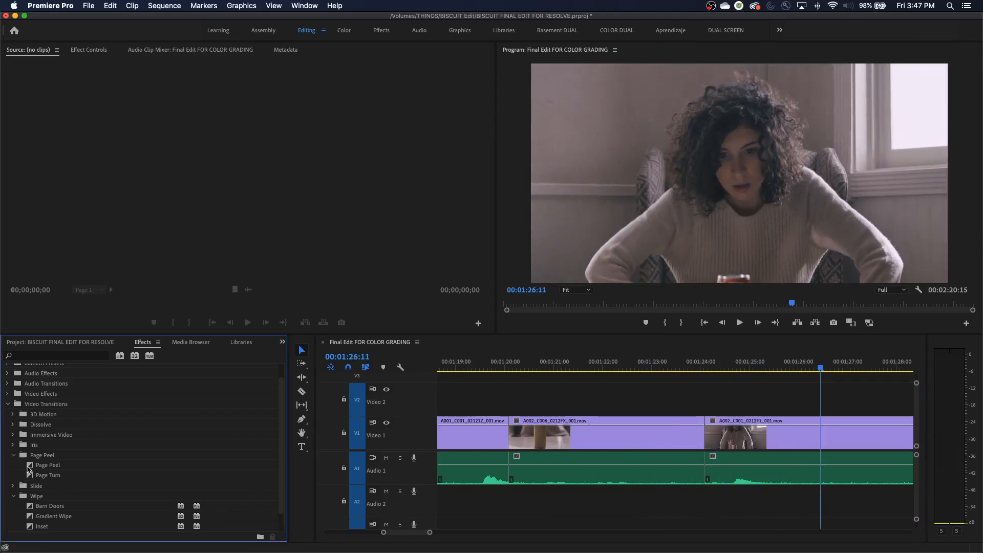
drag(29, 468, 669, 462)
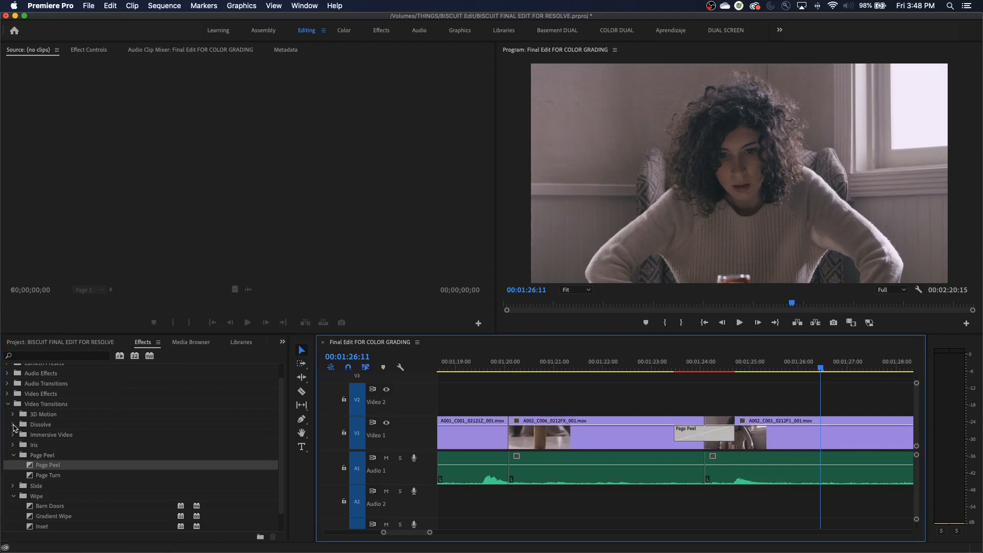
click(12, 425)
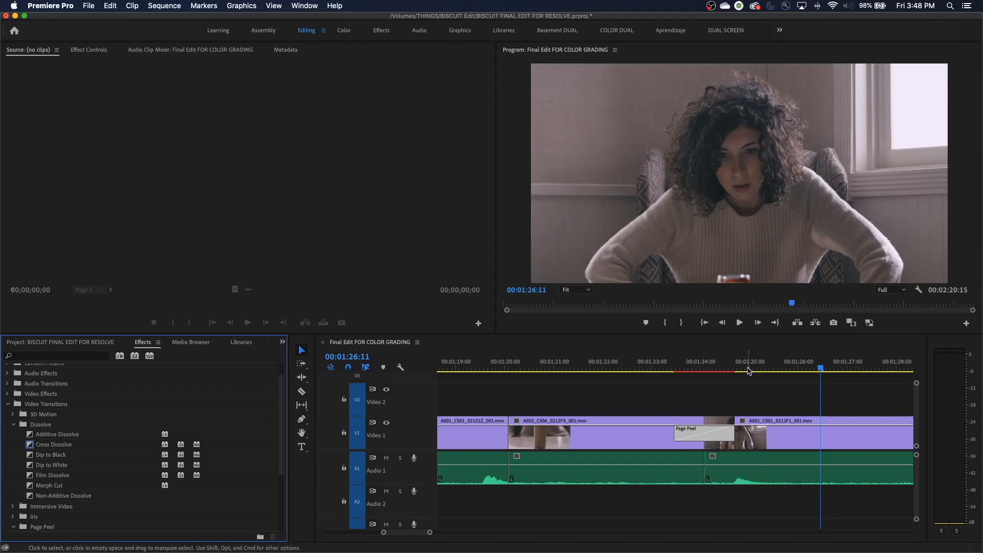
Scrub through the Page Peel transition on Video 1 and play it back from just before its start
click(682, 364)
drag(681, 365, 697, 365)
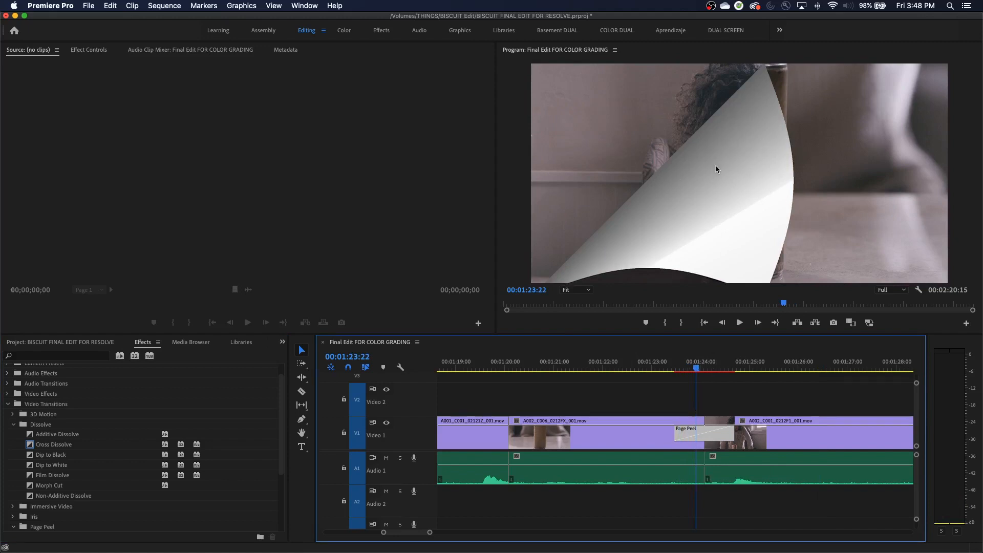
click(669, 371)
key(space)
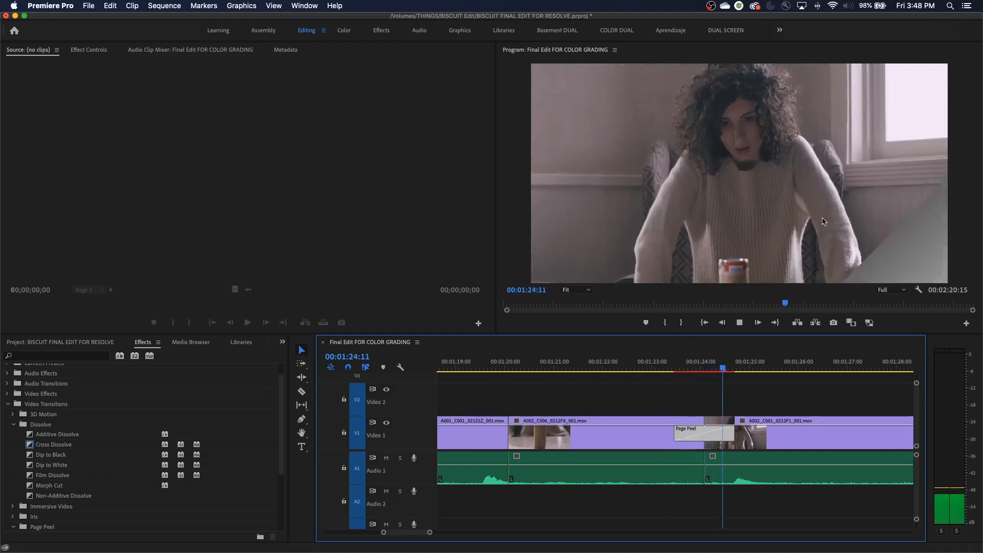
key(space)
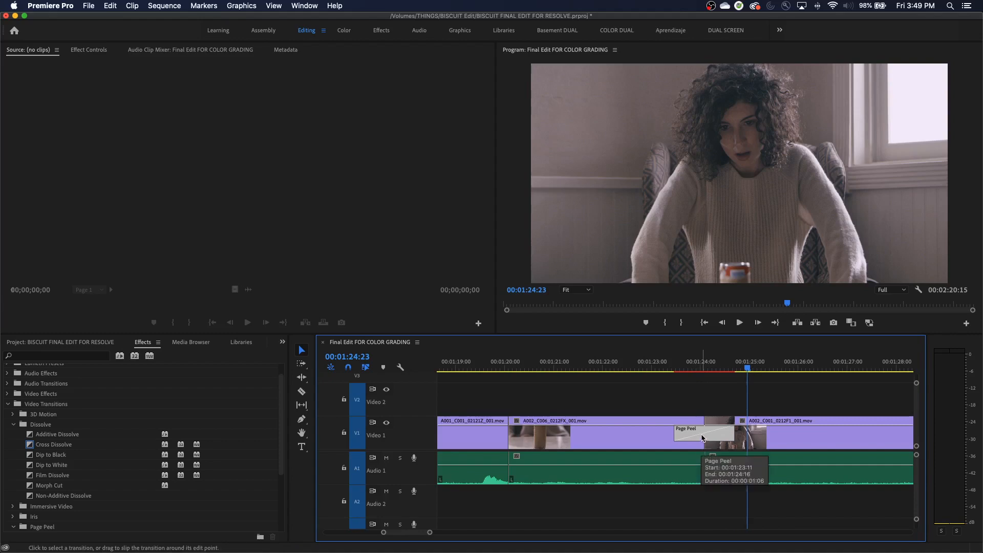
click(666, 365)
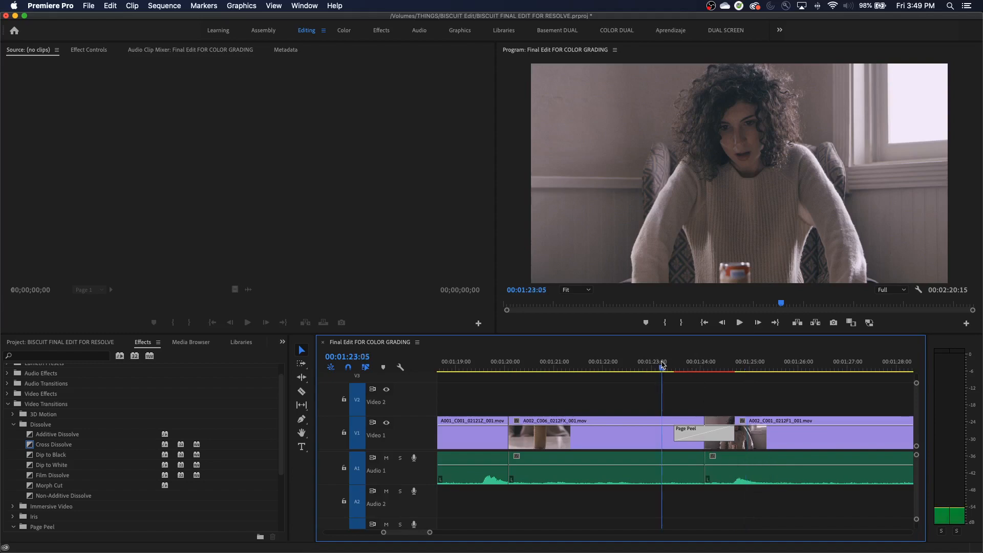
drag(666, 365, 719, 369)
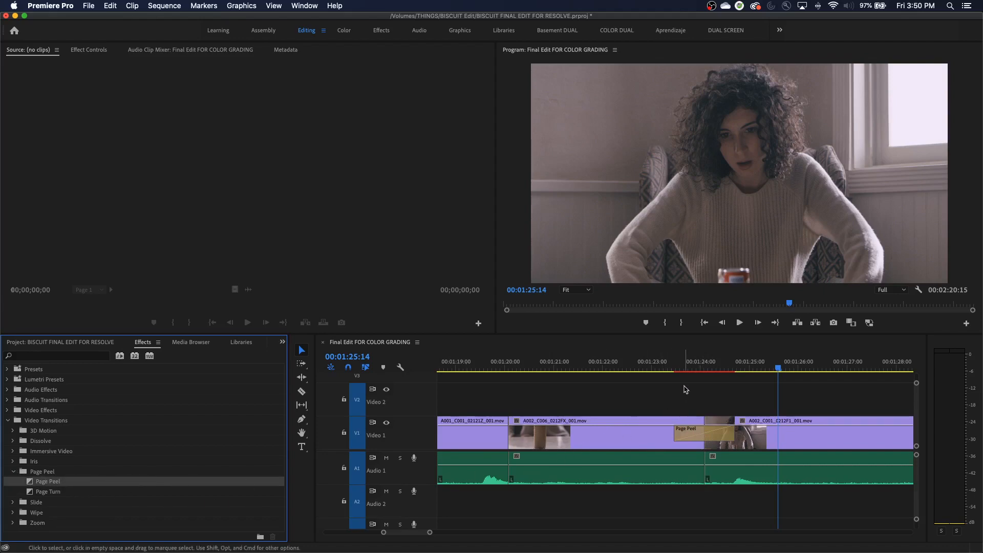
Play the sequence from near the start of A002_C006_0212FX_001.mov through the unrendered Page Peel section
click(668, 368)
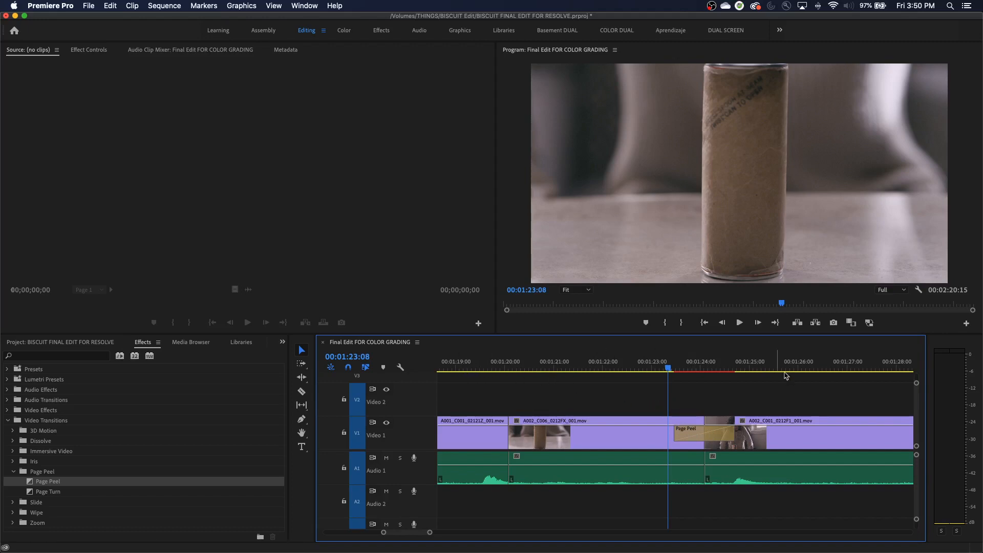
key(Up)
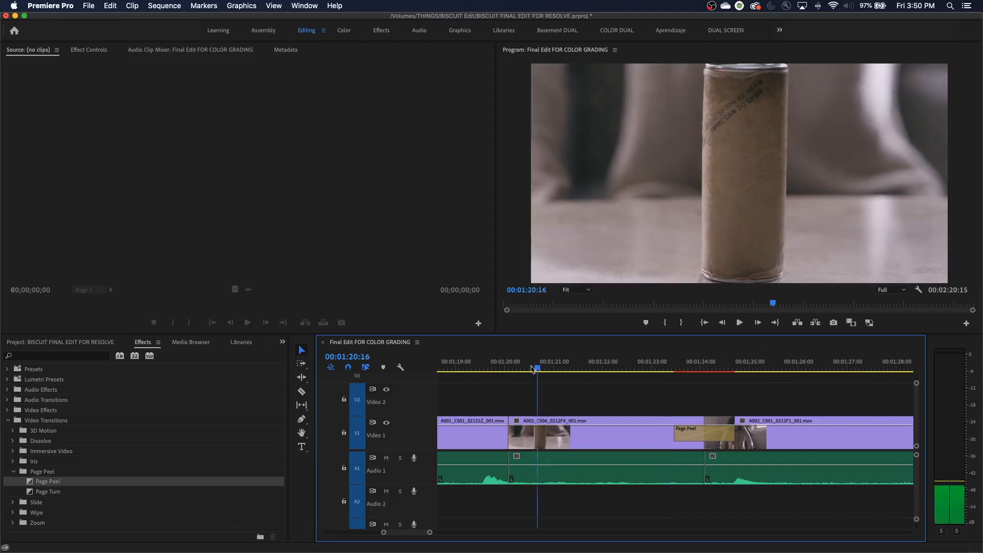
key(space)
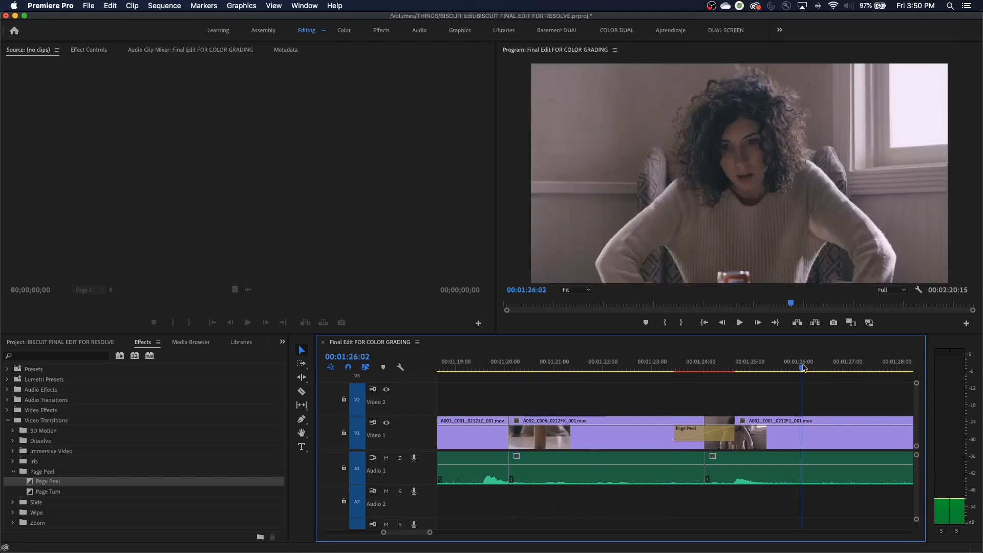
key(space)
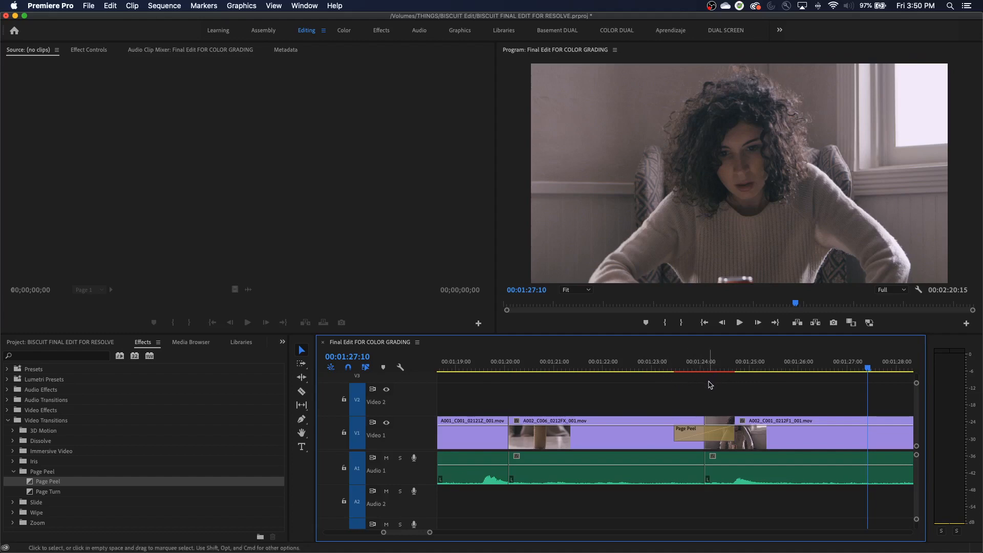
Render the Page Peel section of the sequence and play it back from A002_C006_0212FX_001.mov past the cut
click(667, 369)
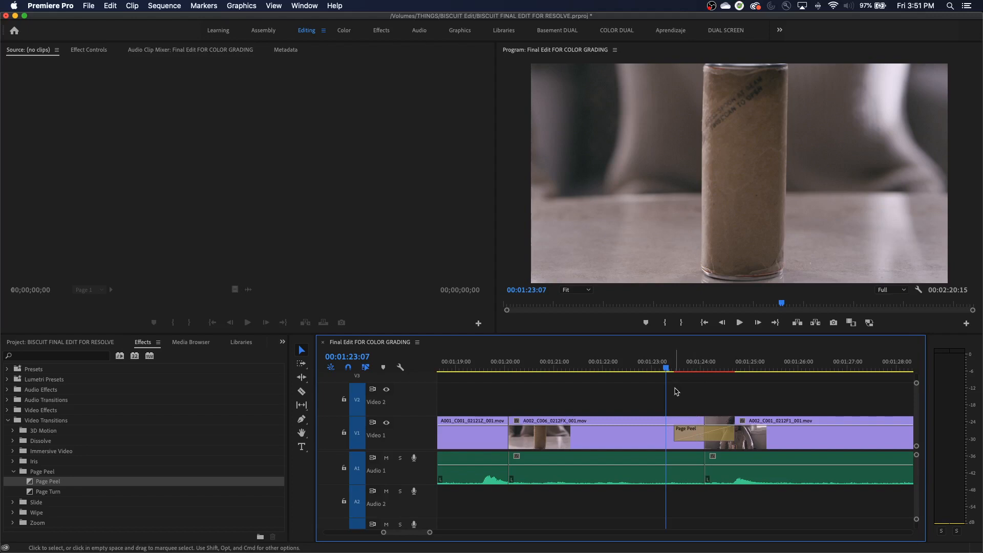
key(Return)
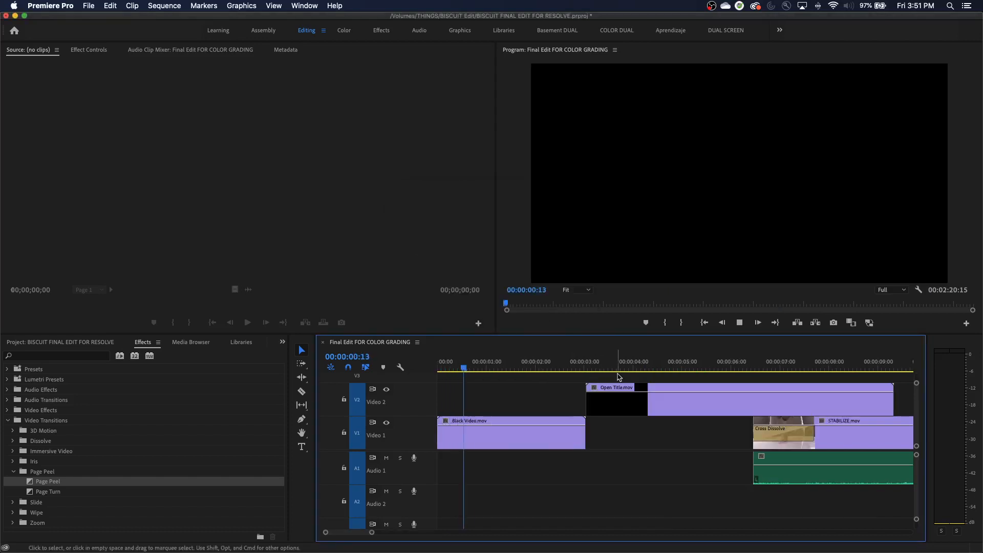
key(space)
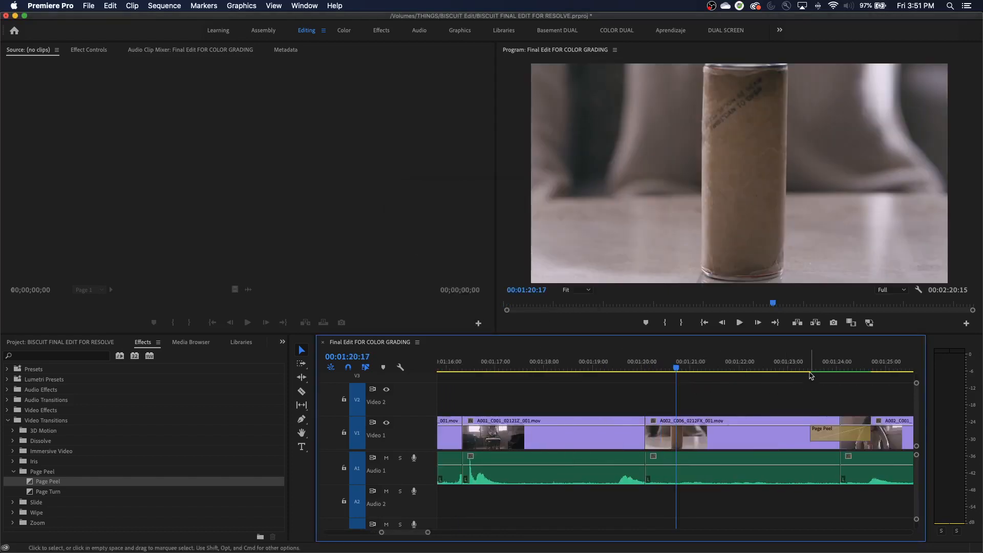
key(space)
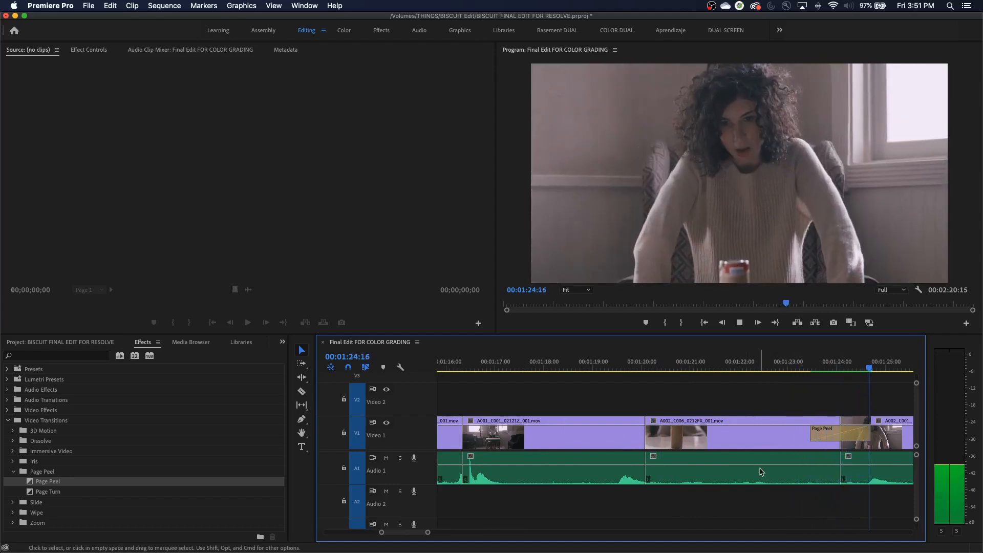
key(space)
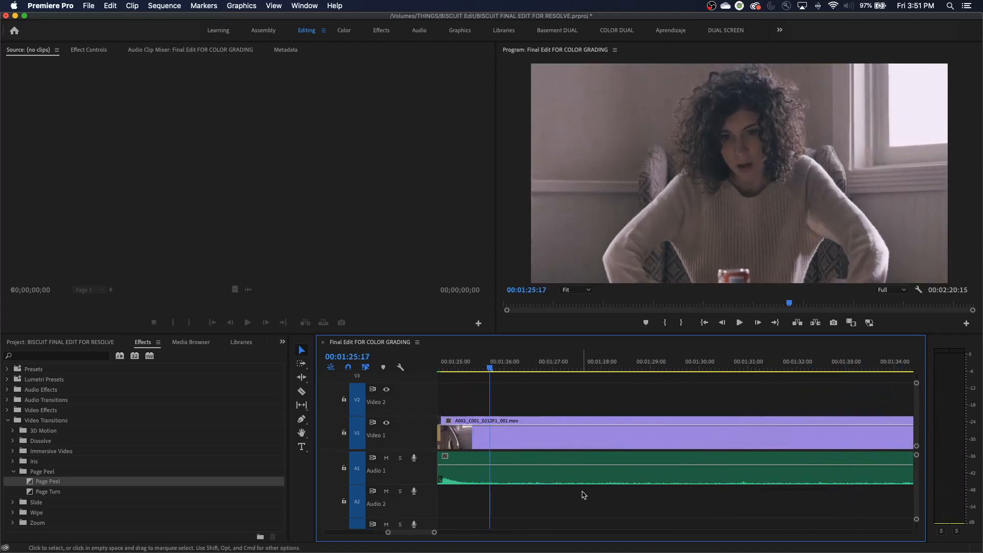
Examine the available transitions in the Dissolve and Page Peel groups, including Cross Dissolve, Dip to Black, Dip to White and Page Peel
key(minus)
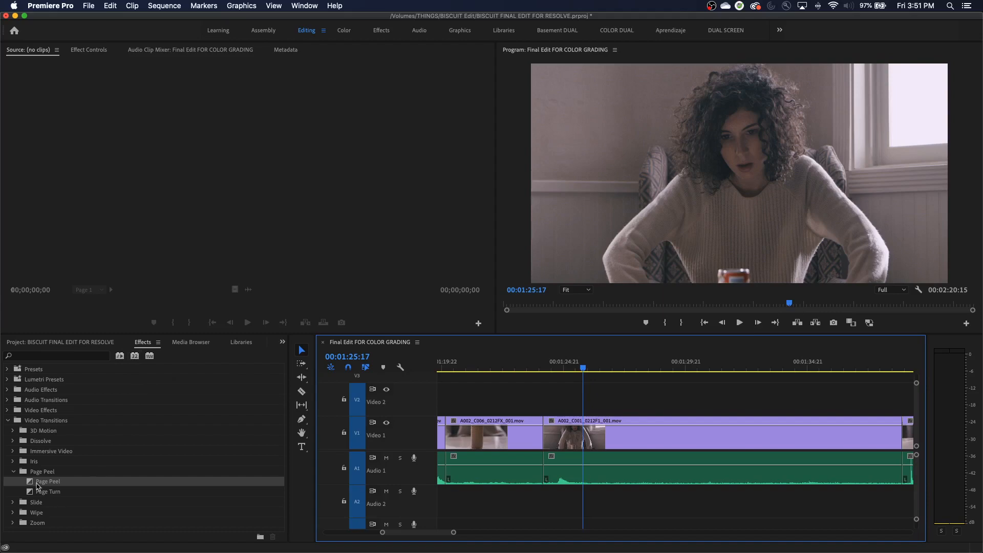
click(13, 441)
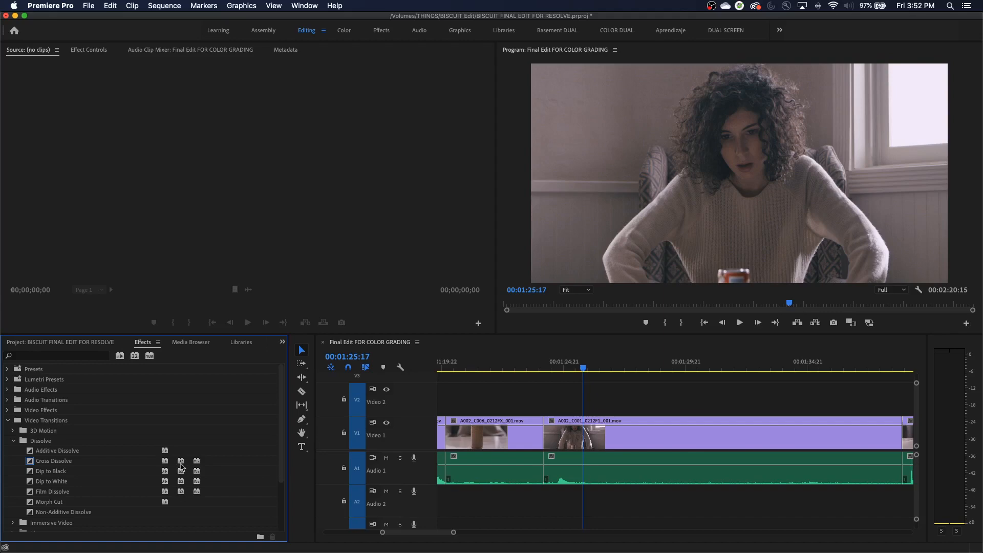
click(71, 462)
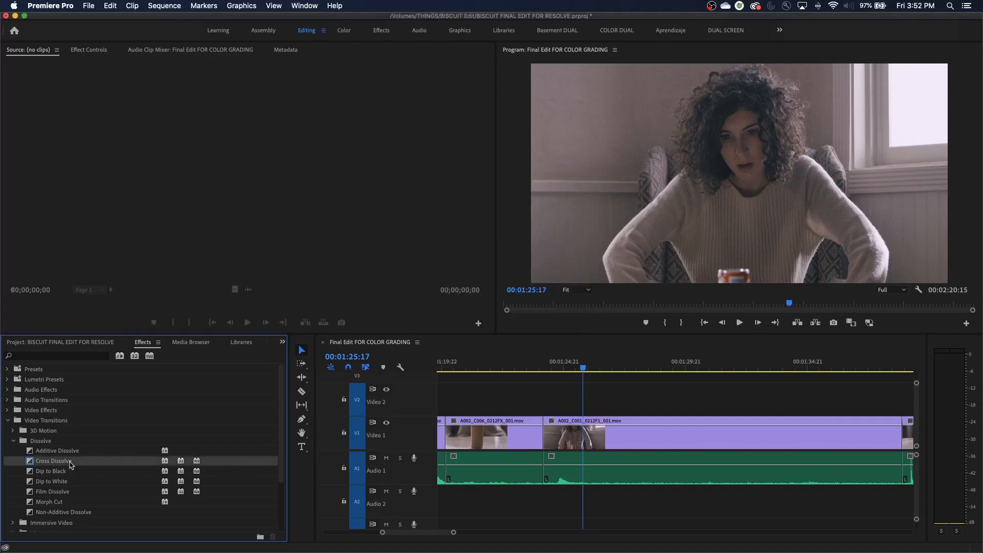
click(71, 470)
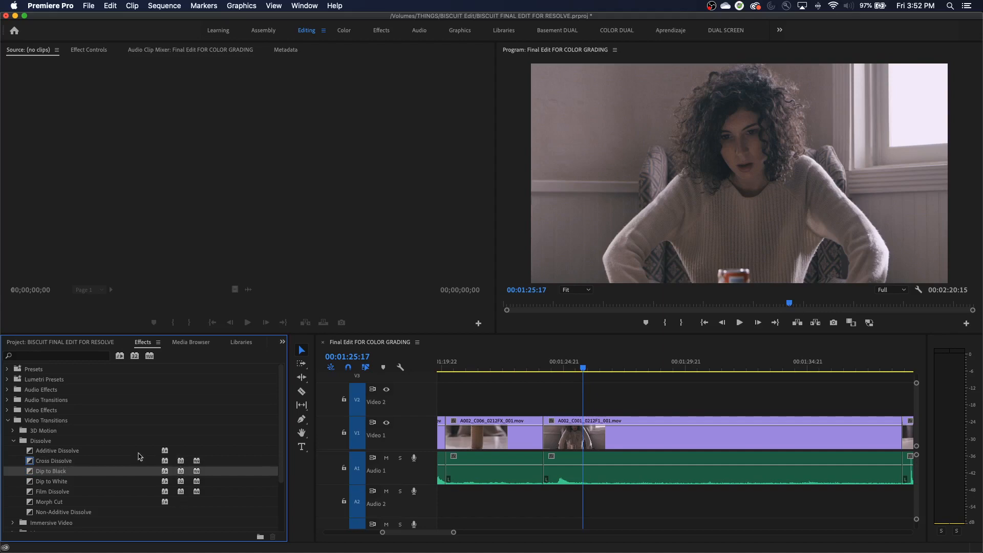
scroll(139, 459, down, 3)
click(46, 488)
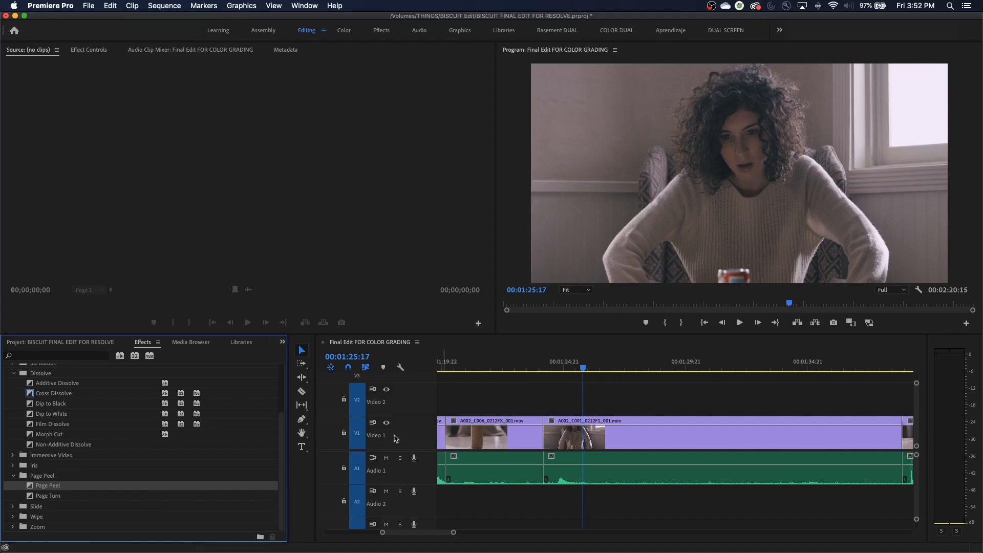
scroll(174, 477, up, 3)
click(196, 425)
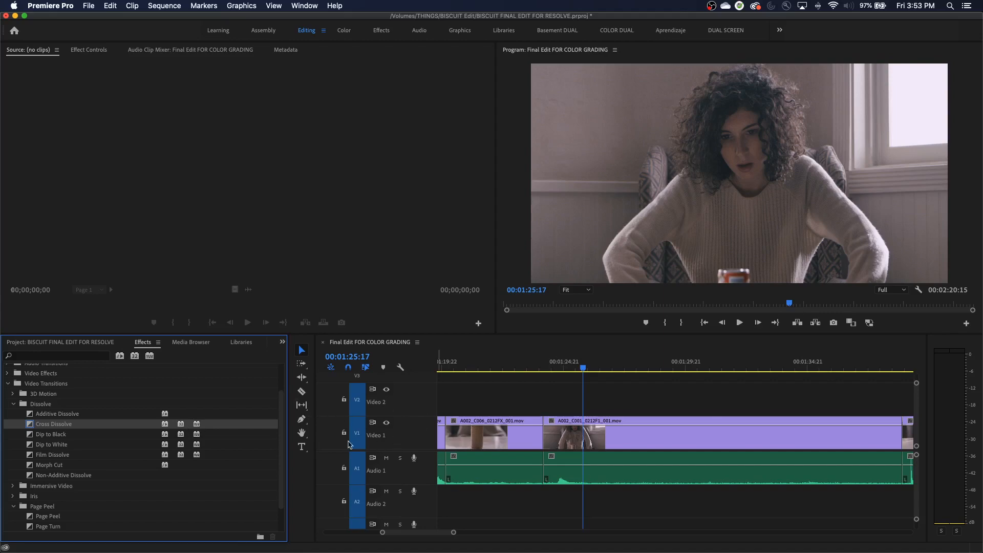
click(82, 444)
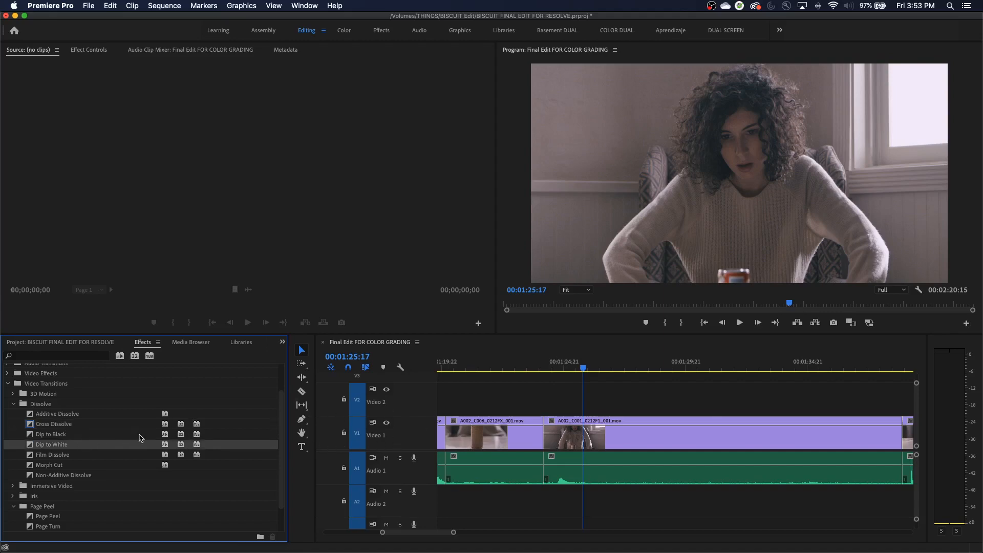
click(583, 401)
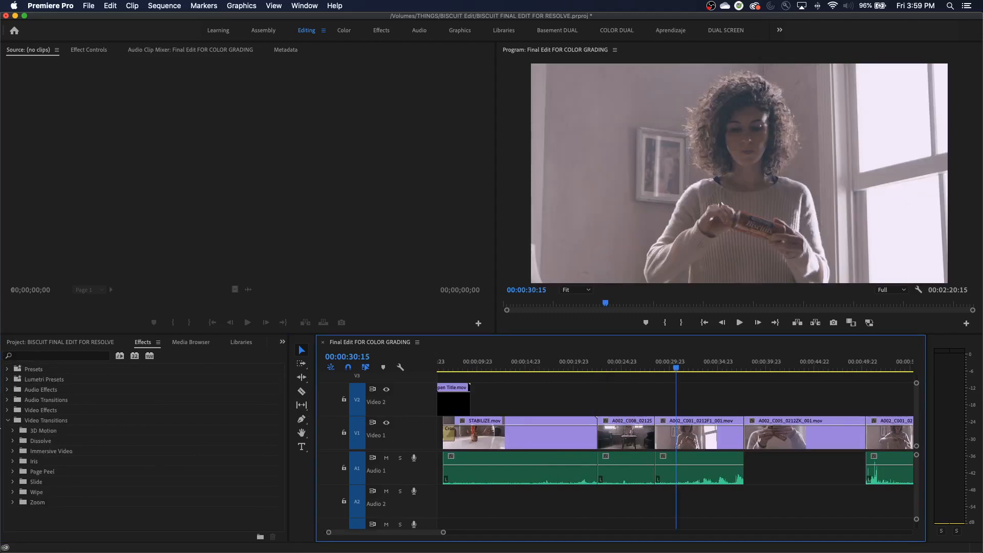
Add the Wipe transition from the Wipe group to the cut between A002_C001_0212F1_001.mov and A002_C005_0212ZK_001.mov
click(13, 463)
click(13, 462)
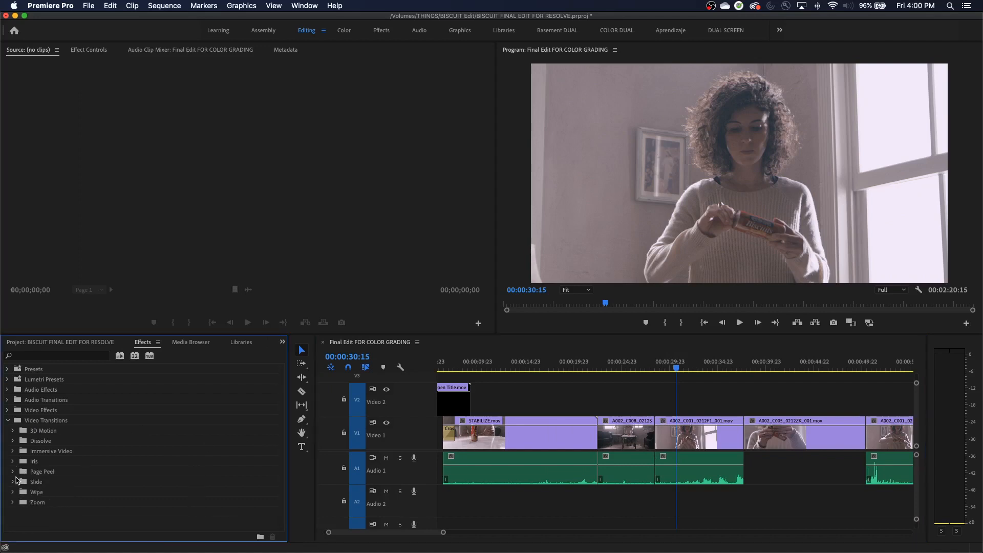
click(14, 484)
click(13, 483)
click(13, 493)
scroll(45, 508, down, 1)
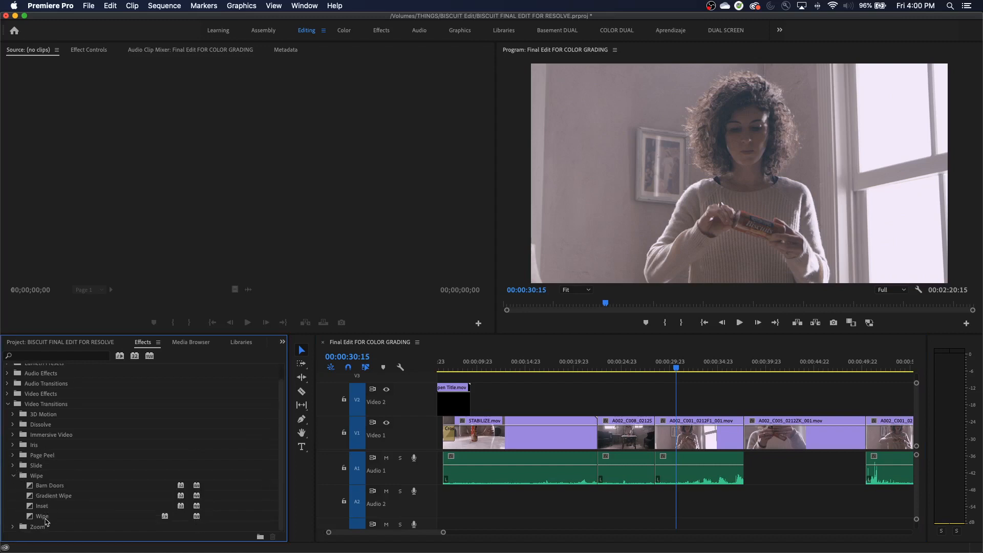
drag(45, 521, 746, 429)
Show the actual source images in the Wipe's effect settings, with the playhead inside the transition at 00:00:37:13
click(739, 367)
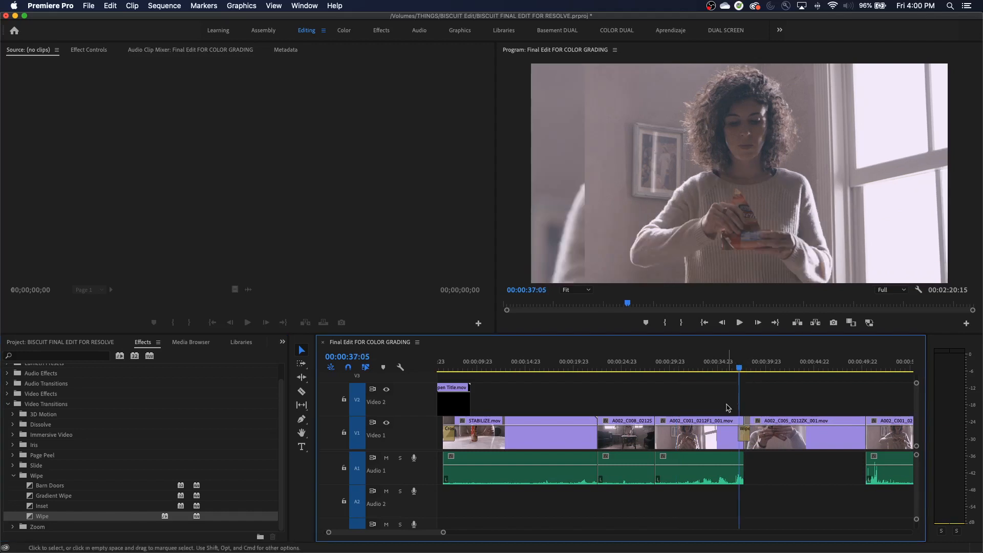
key(=)
click(692, 440)
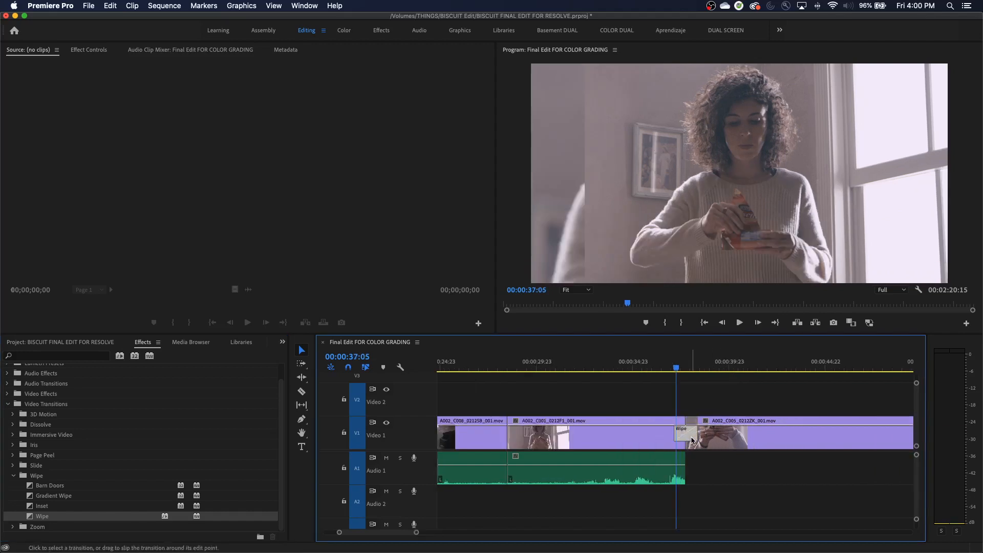
click(89, 51)
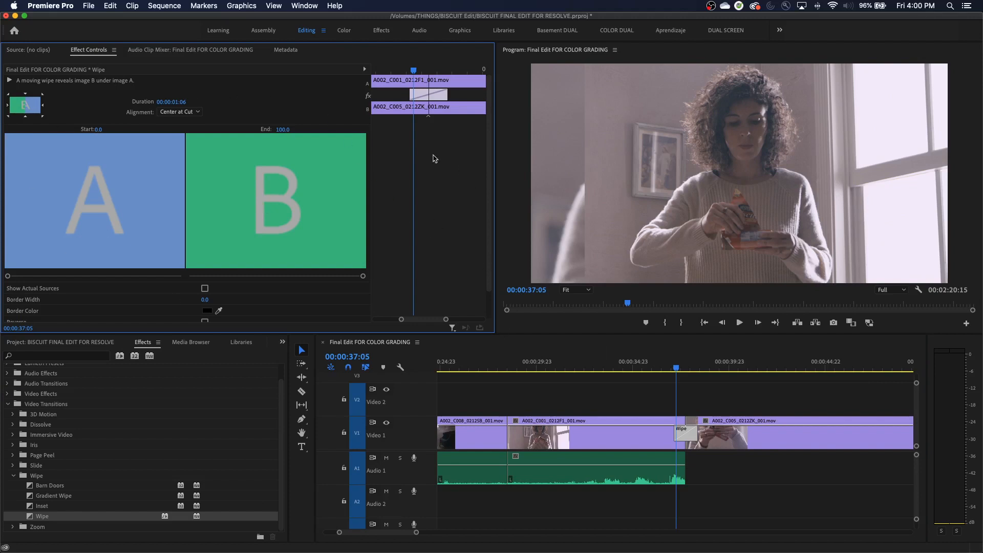
click(683, 369)
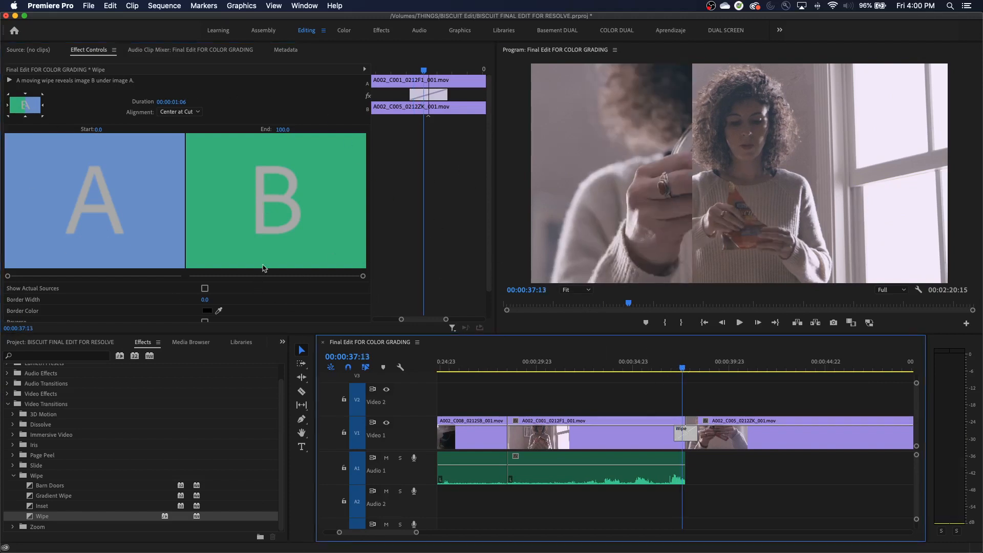
scroll(208, 264, down, 2)
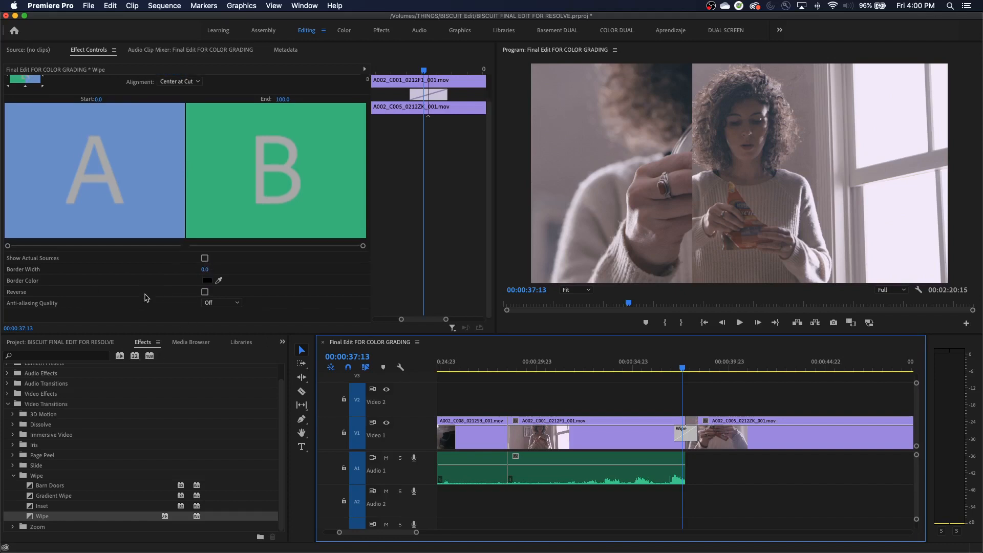
click(205, 258)
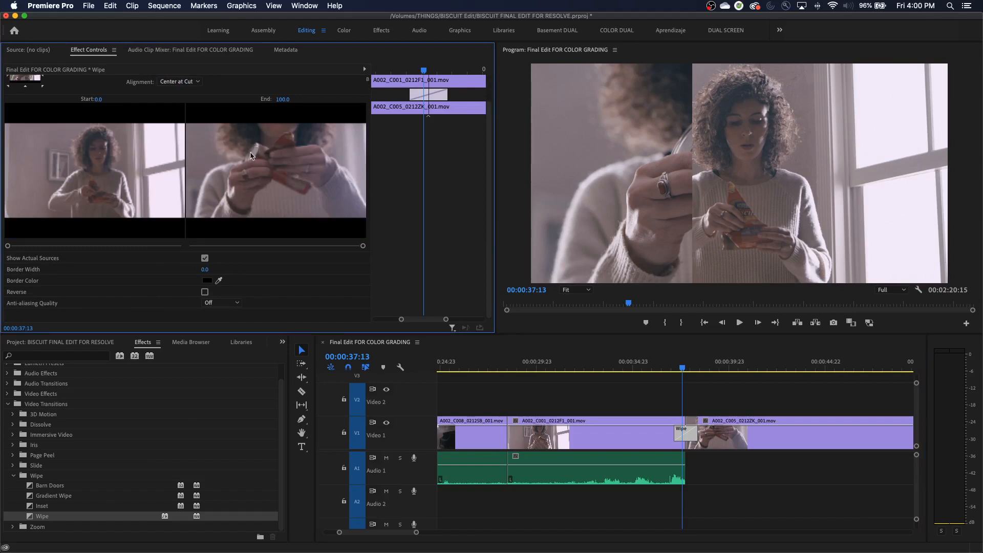
Set the Wipe's border width to about 26.3 and play the transition from just before its start
click(204, 272)
click(277, 282)
drag(207, 270, 225, 270)
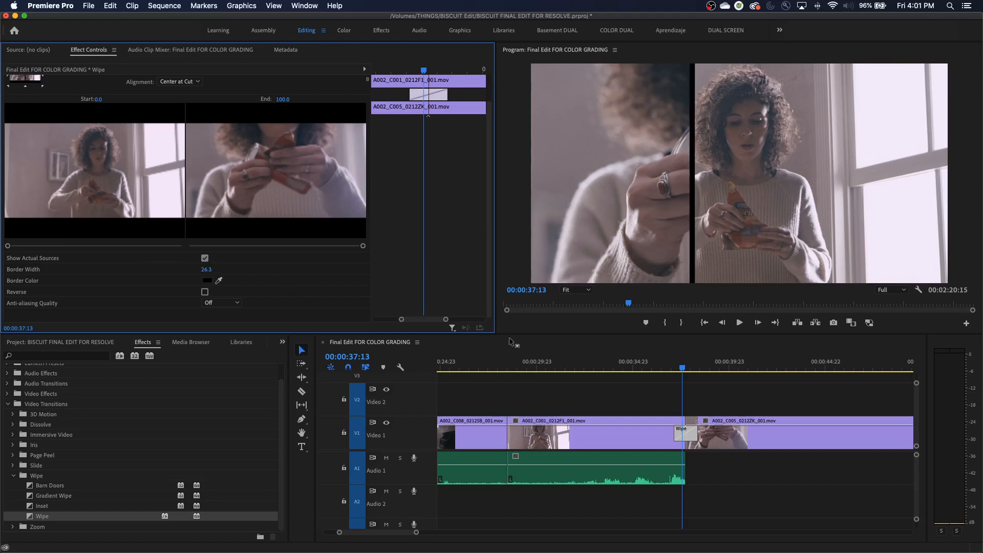
click(673, 363)
key(space)
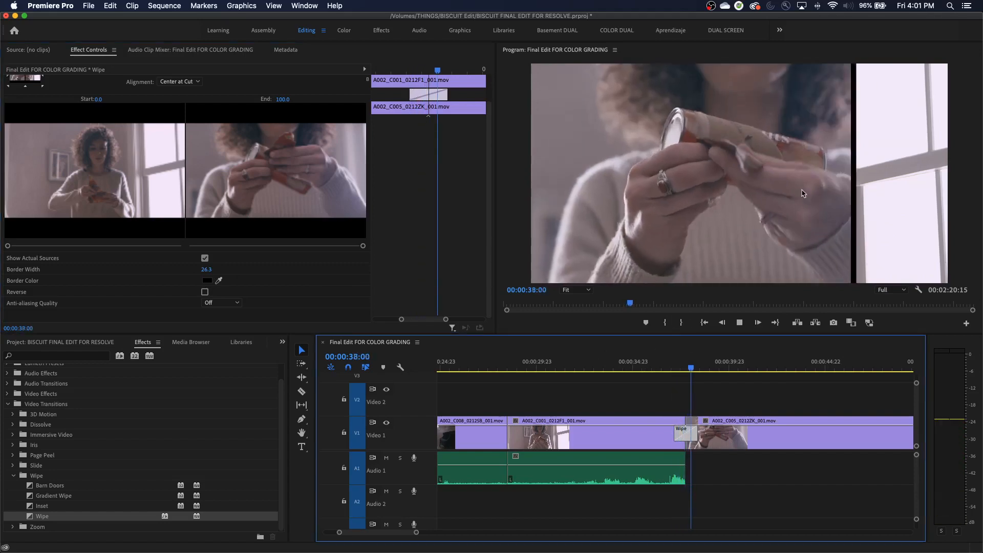
Lengthen the Wipe transition to a duration of 00:00:06:16, centered at the cut, and play it from just before its start
key(space)
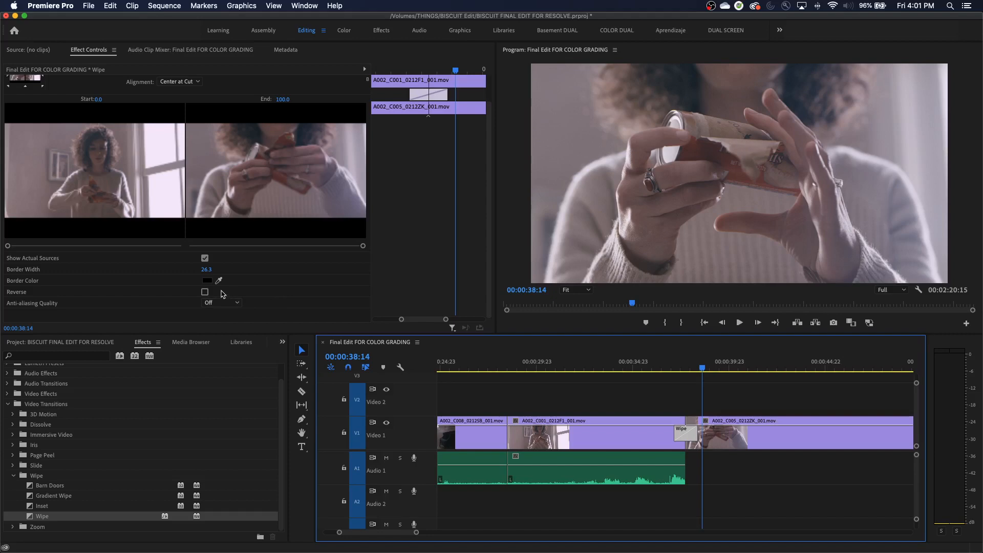
click(684, 372)
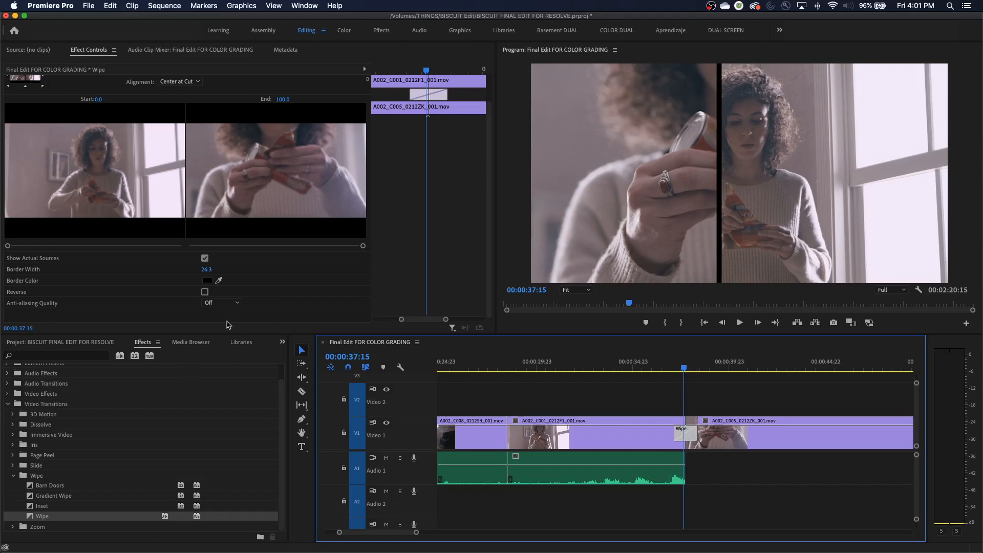
scroll(243, 311, up, 3)
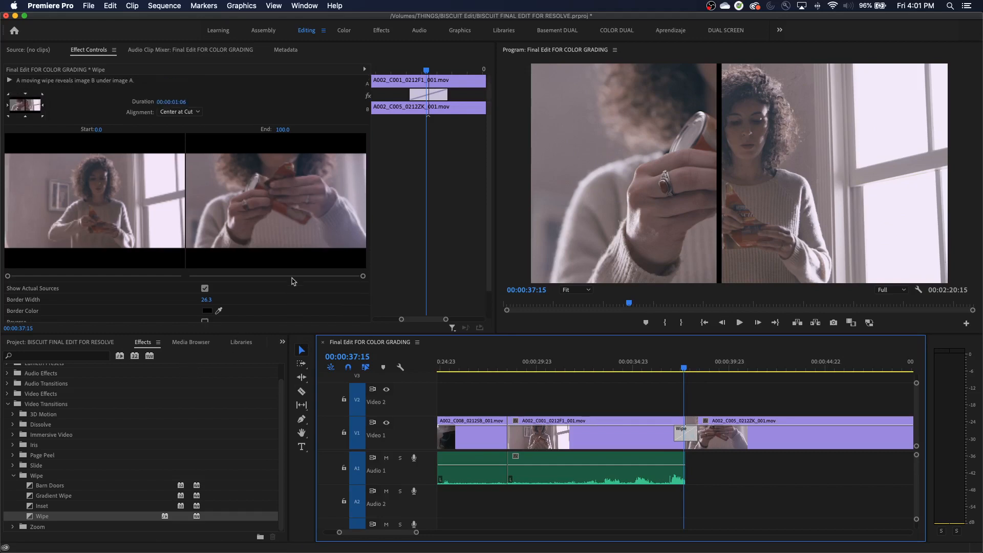
drag(698, 435, 717, 434)
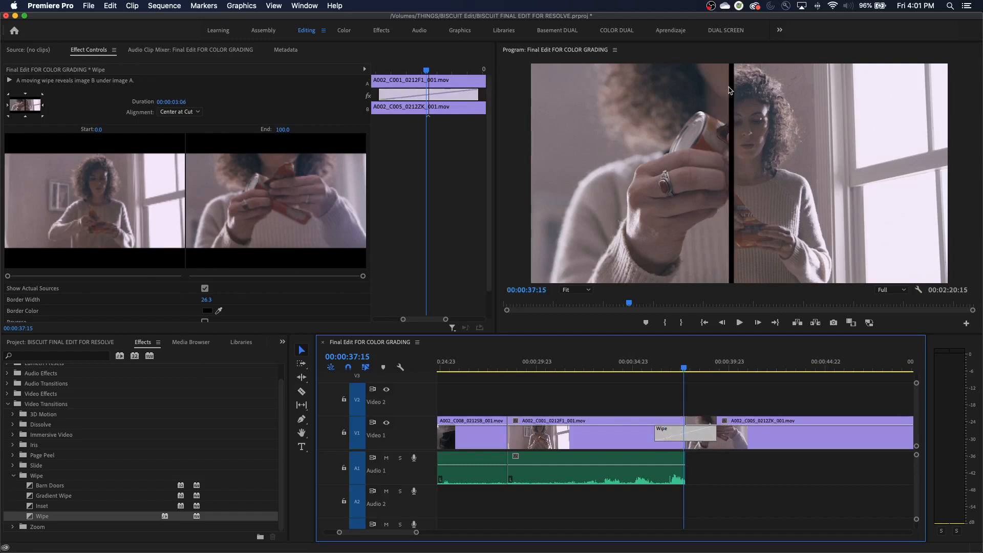
click(655, 368)
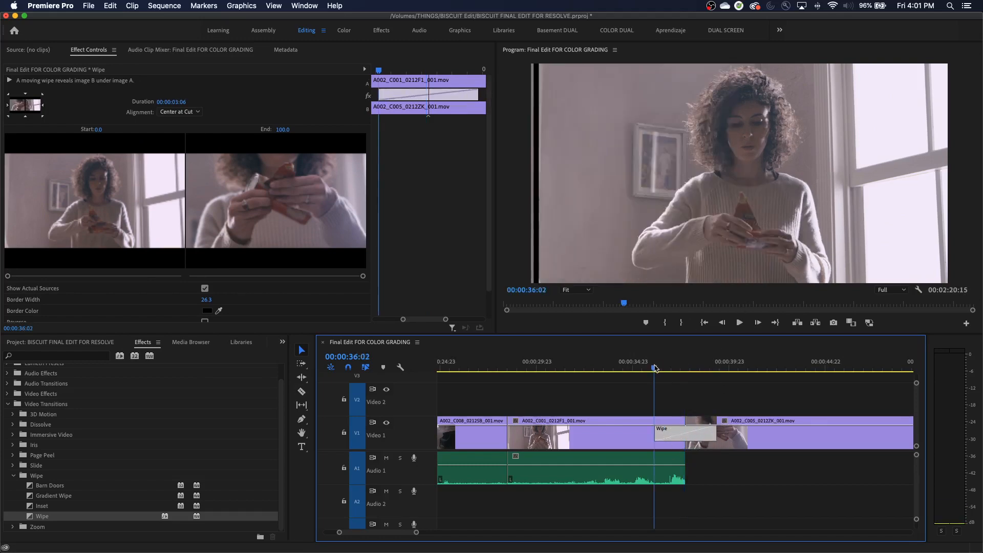
drag(717, 438, 749, 438)
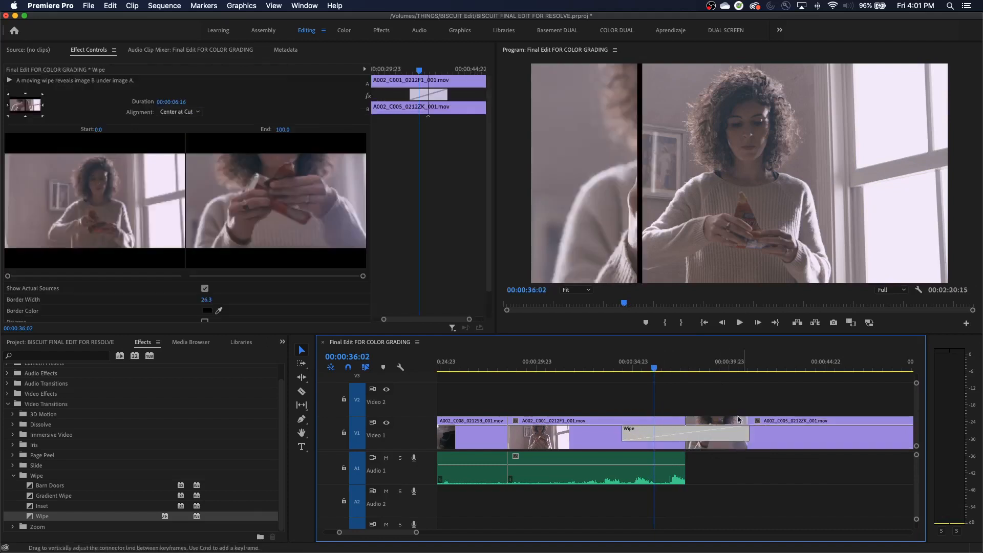
click(617, 364)
key(space)
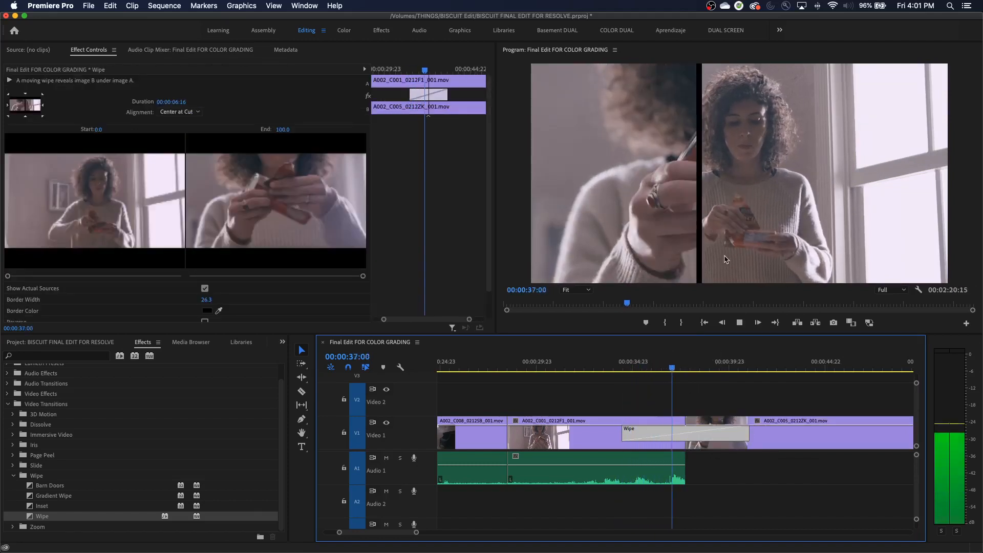
key(space)
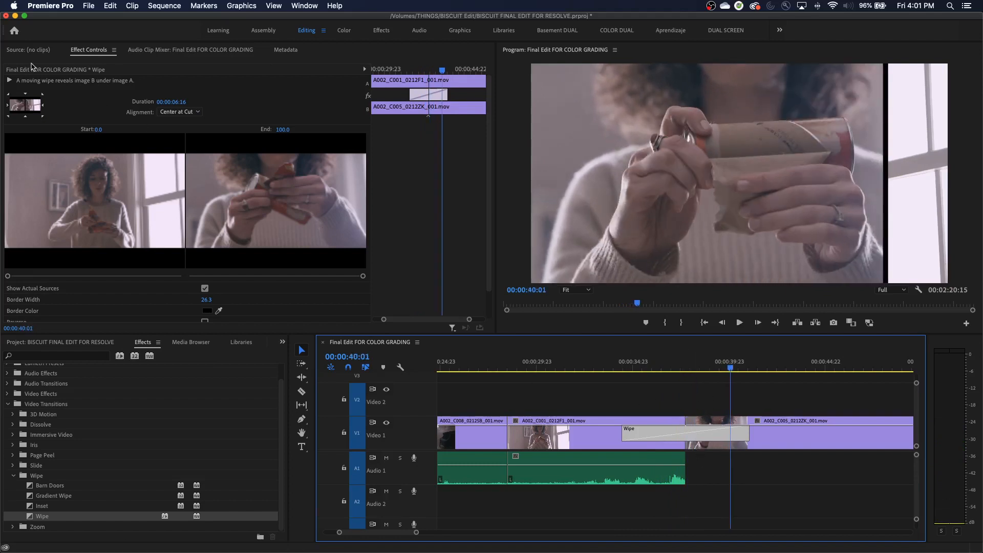
Reverse the Wipe's direction in its effect settings and play the transition from near its start
click(91, 58)
scroll(262, 266, down, 2)
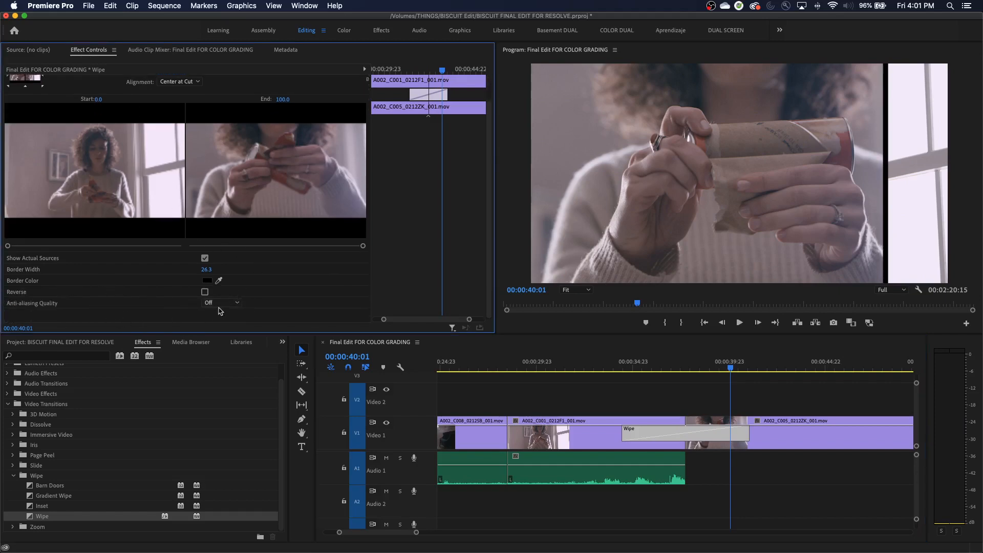
click(205, 292)
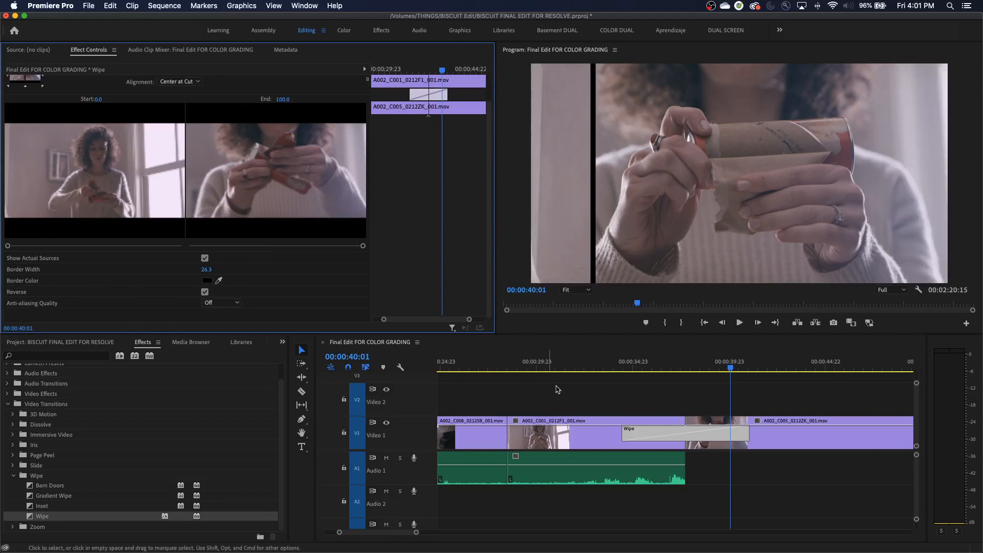
drag(618, 369, 639, 373)
key(space)
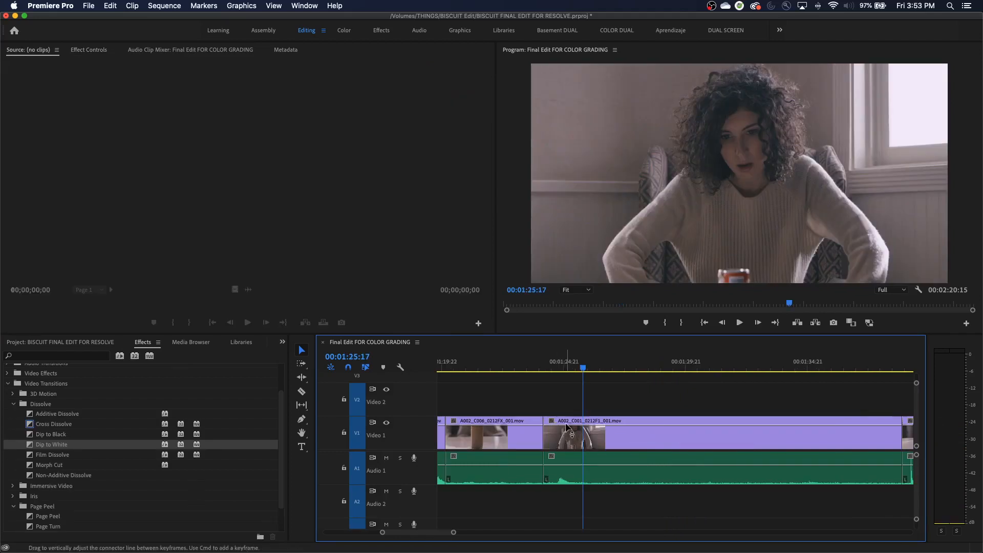
Copy the A002_C006_0212FX_001.mov clip and paste it on the timeline past the end of the sequence, leaving a gap after the black video
key(minus)
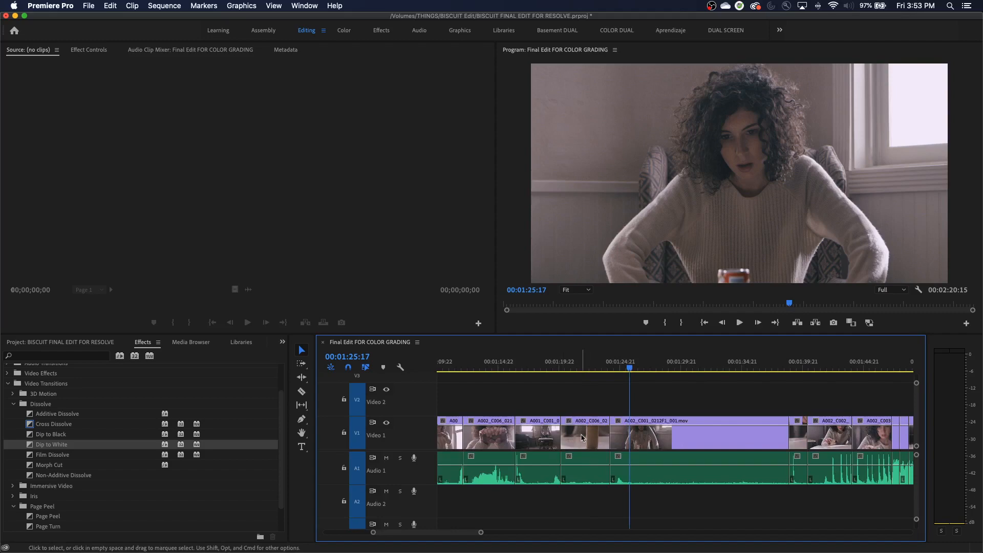
click(580, 462)
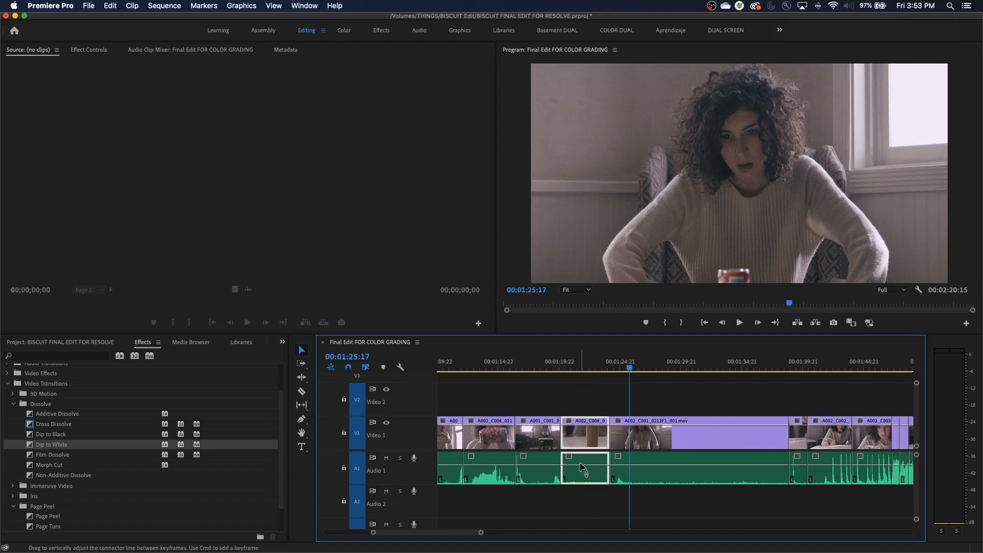
key(End)
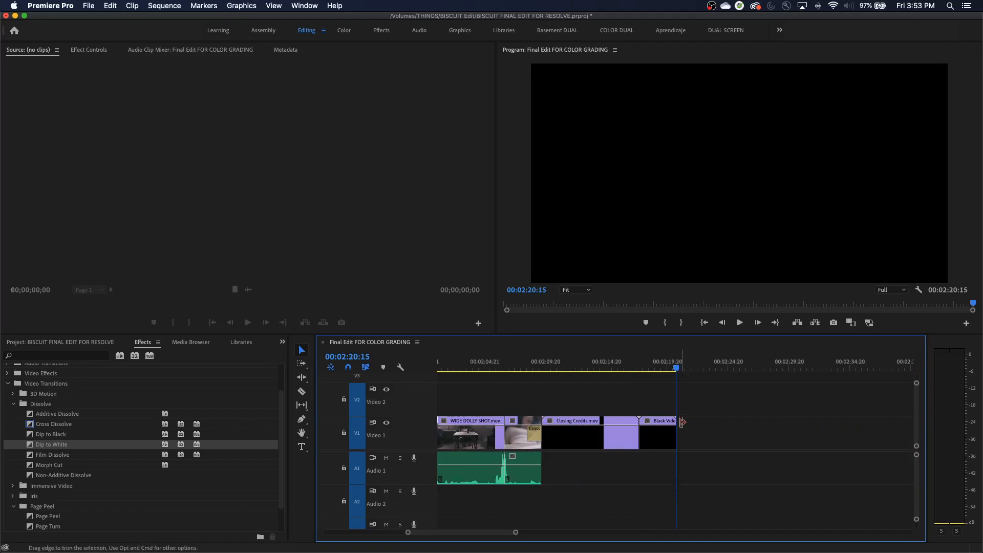
drag(689, 367, 722, 367)
key(super+v)
key(minus)
click(716, 443)
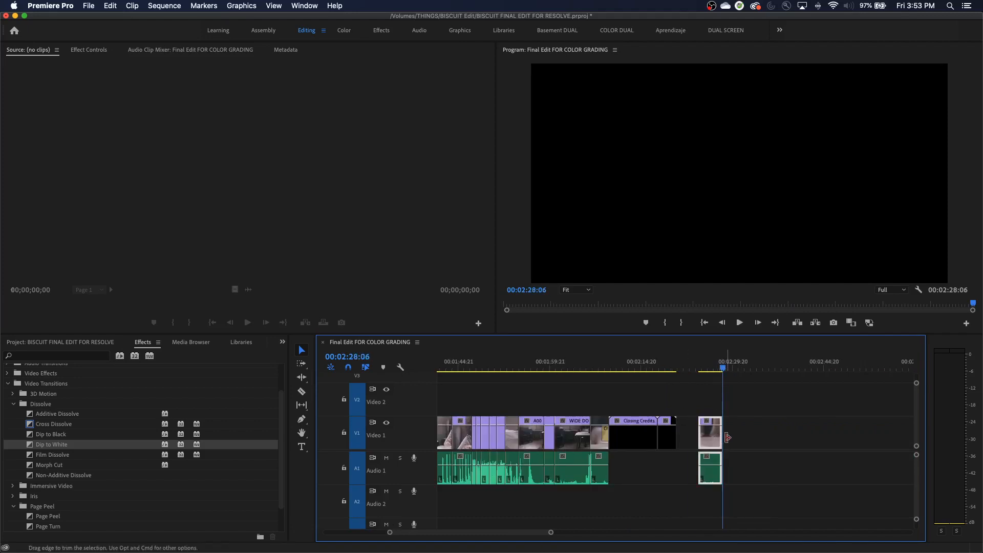
Extend the end of the pasted A002_C006_0212FX_001.mov clip as far as its source media allows
drag(722, 438, 869, 435)
key(minus)
drag(774, 436, 897, 435)
key(minus)
mouse_move(767, 437)
mouse_down()
mouse_move(828, 438)
mouse_move(763, 435)
mouse_up()
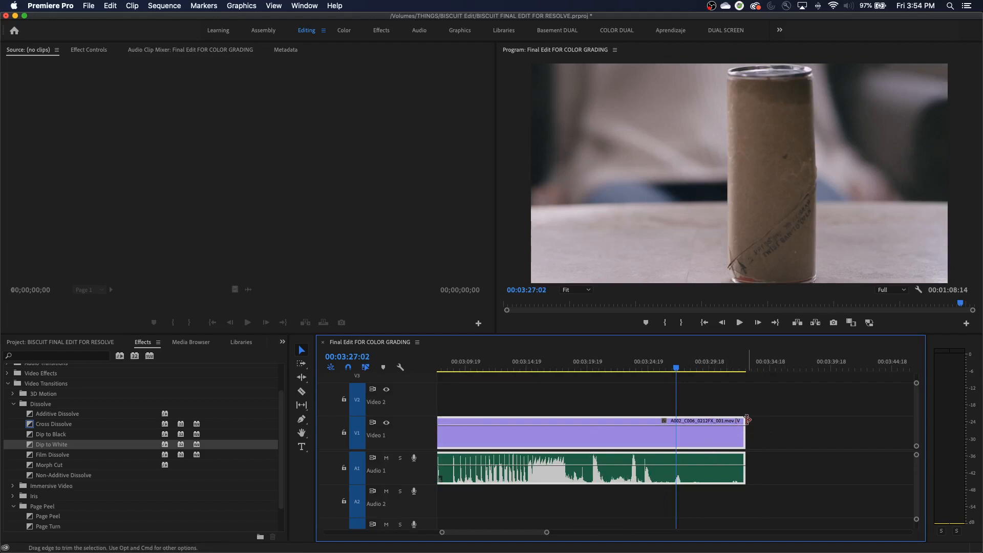
Test the clip's media limit by trimming its end back to 00:03:30:00 and extending it again as far as possible
click(722, 368)
drag(742, 431, 763, 434)
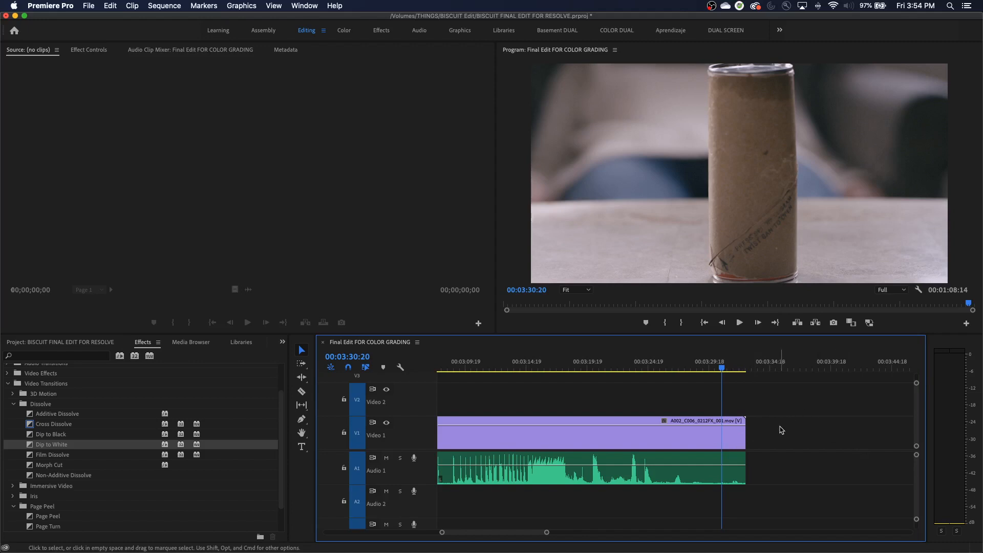
drag(745, 434, 711, 433)
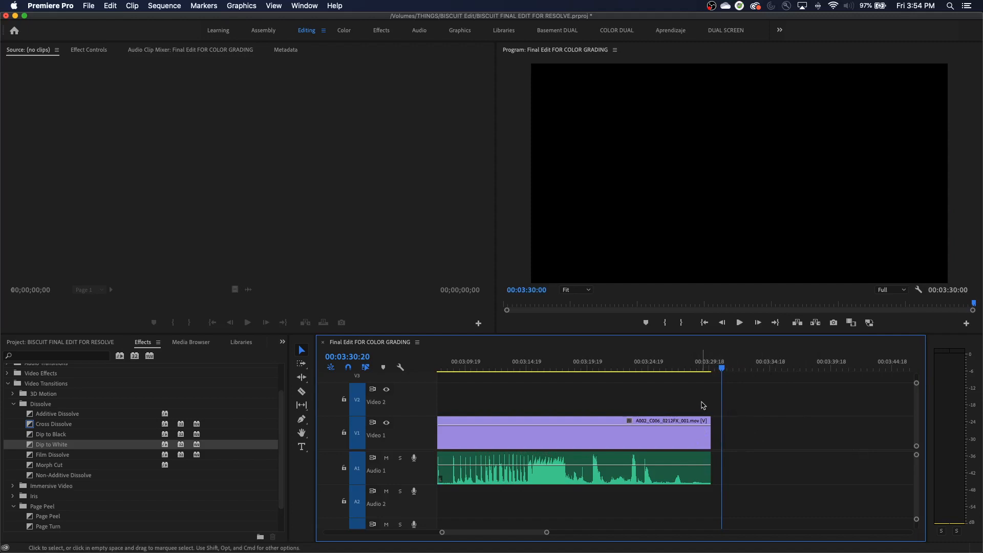
drag(712, 434, 771, 440)
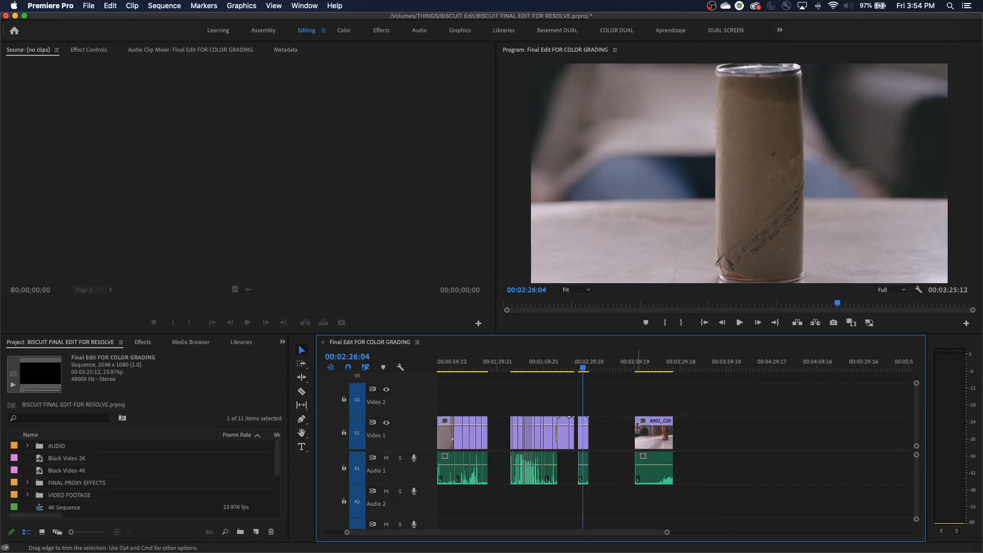
Extend the start of the A002_C001_0212F1_001.mov clip to its first media frame and close the gap between it and the A002_C006 clip
drag(637, 433, 608, 415)
key(equal)
key(equal)
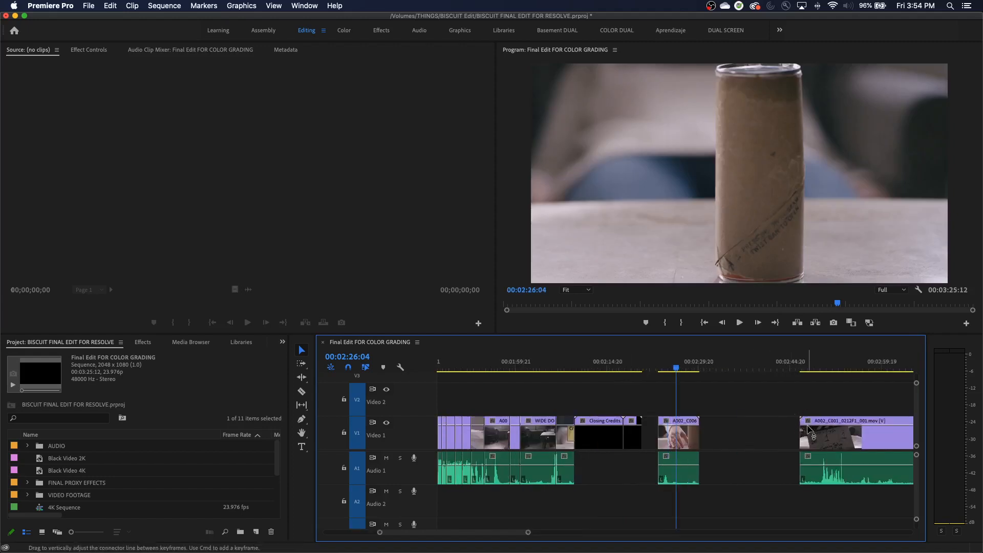
click(725, 439)
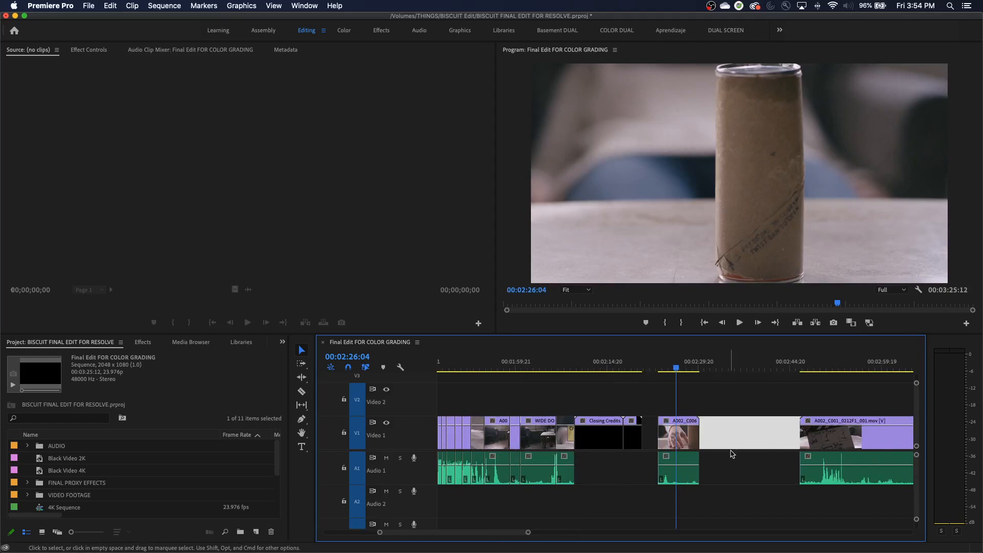
key(Delete)
Apply the default Cross Dissolve to the cut between the A002_C006 and A002_C001 clips at 00:02:30:02, accepting repeated frames
key(=)
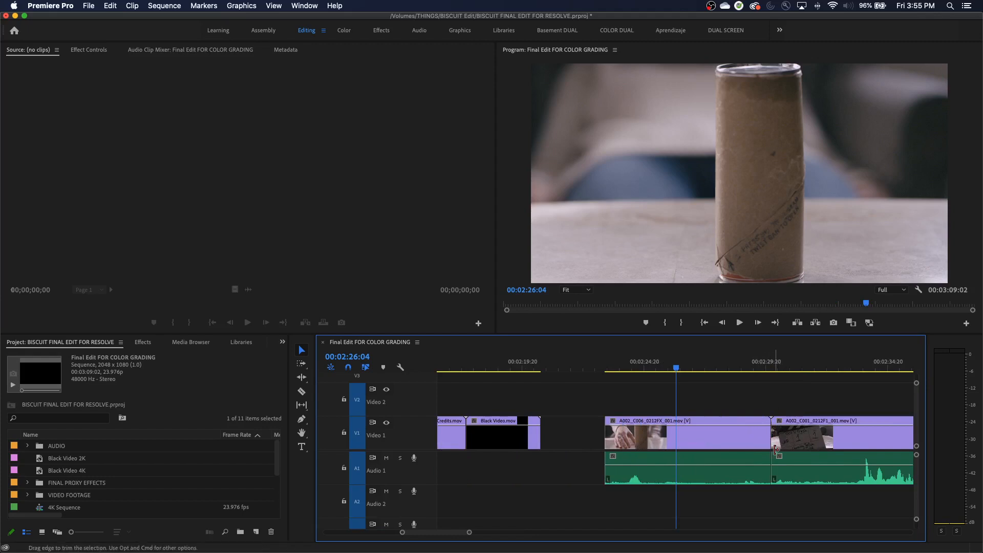
key(Down)
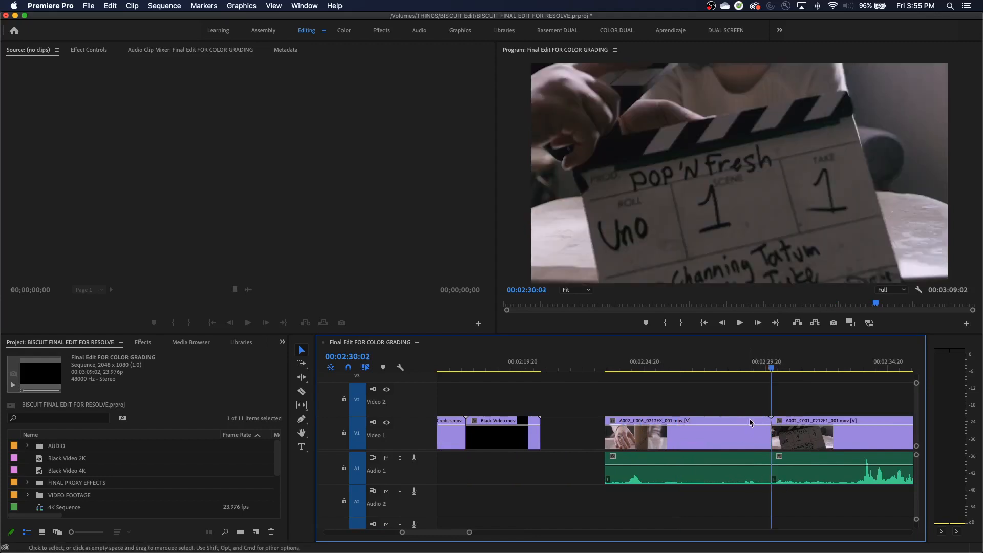
key(super+d)
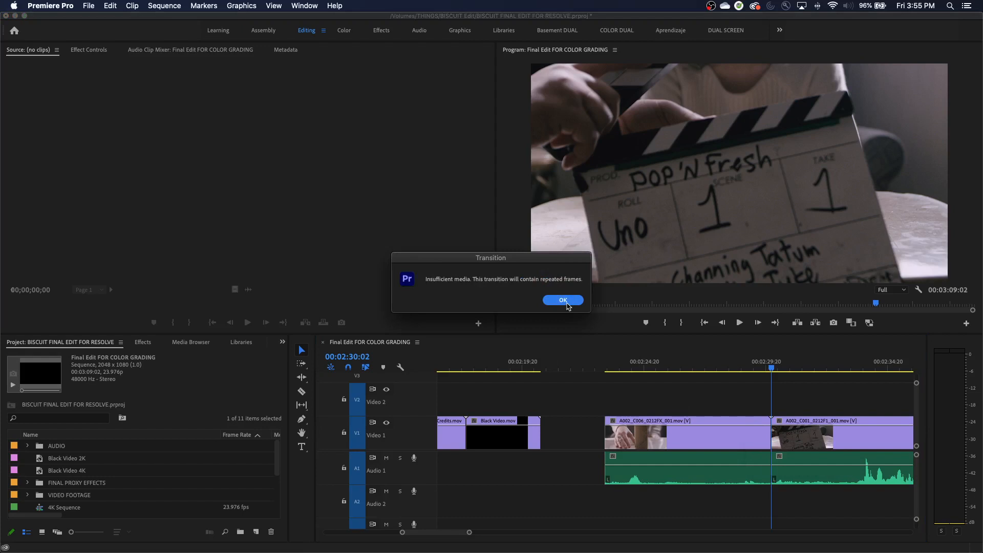
click(562, 301)
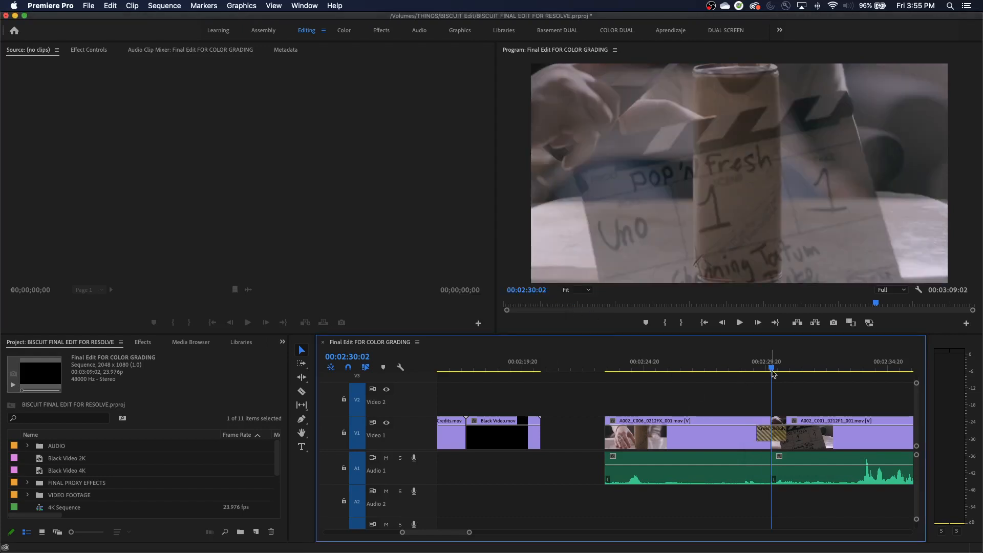
Scrub and play through the Cross Dissolve at close timeline zoom to examine how the repeated frames look
key(equal)
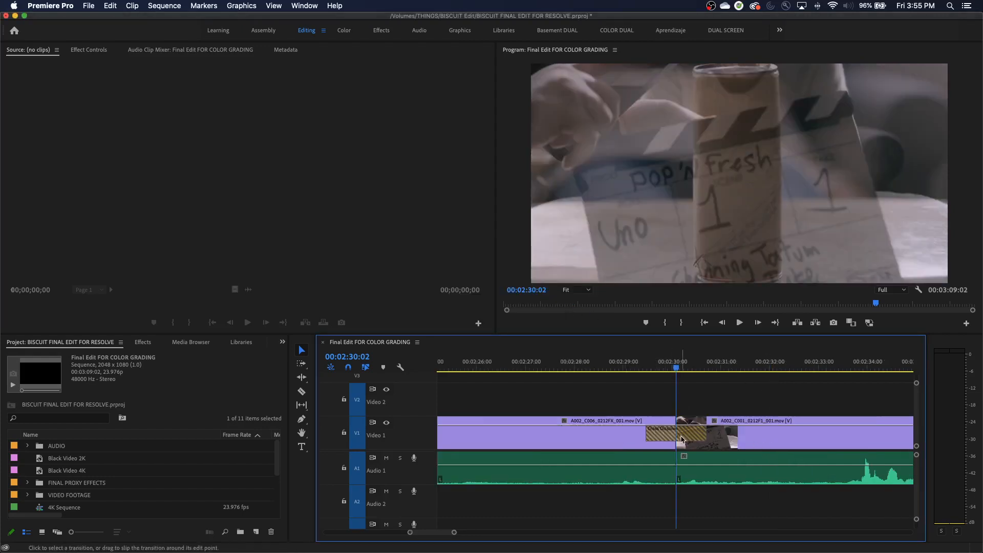
click(646, 364)
drag(645, 365, 648, 380)
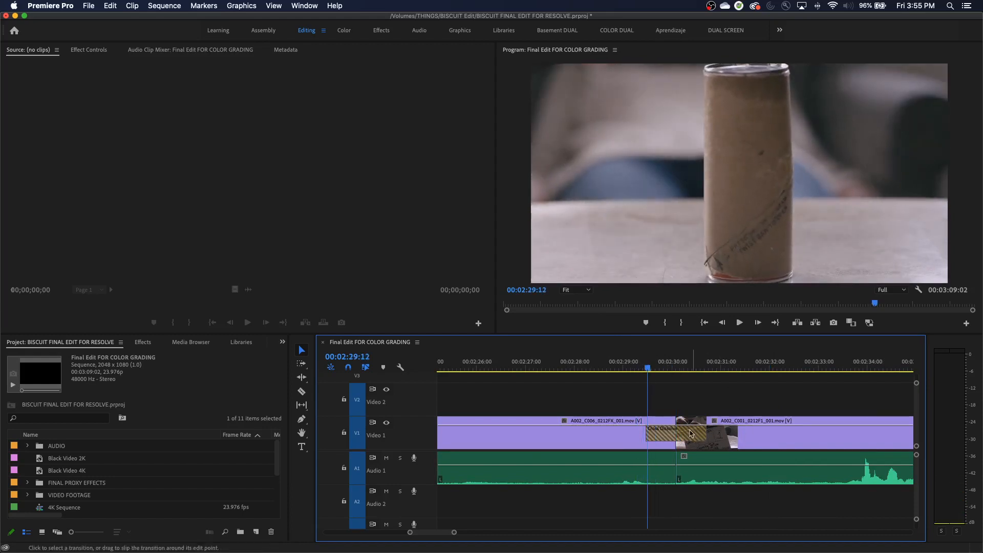
drag(648, 373, 660, 369)
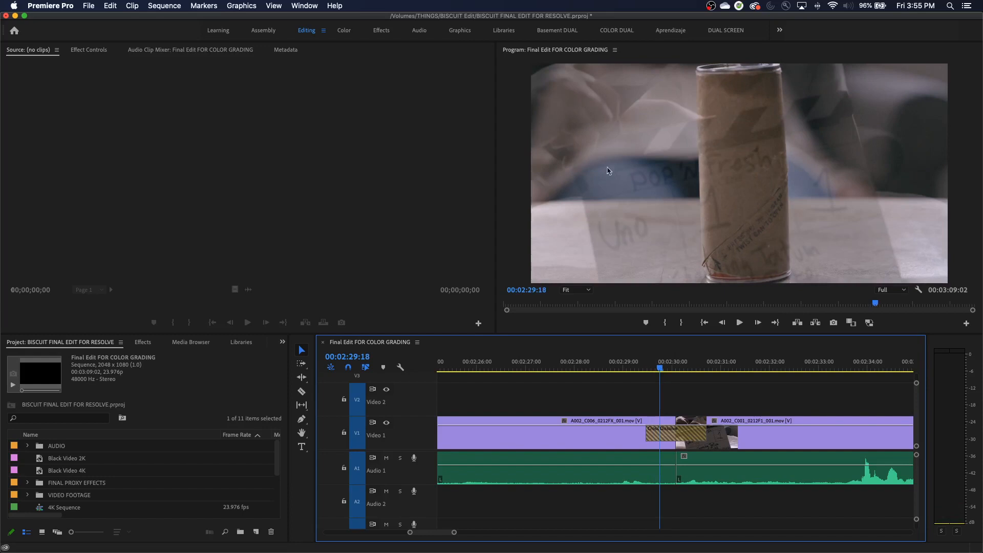
drag(660, 367, 699, 371)
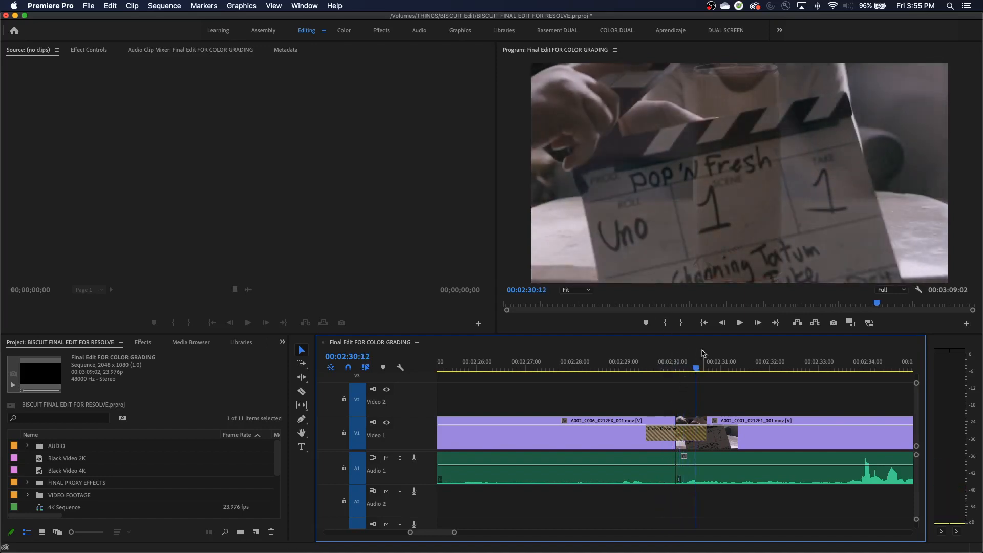
click(674, 367)
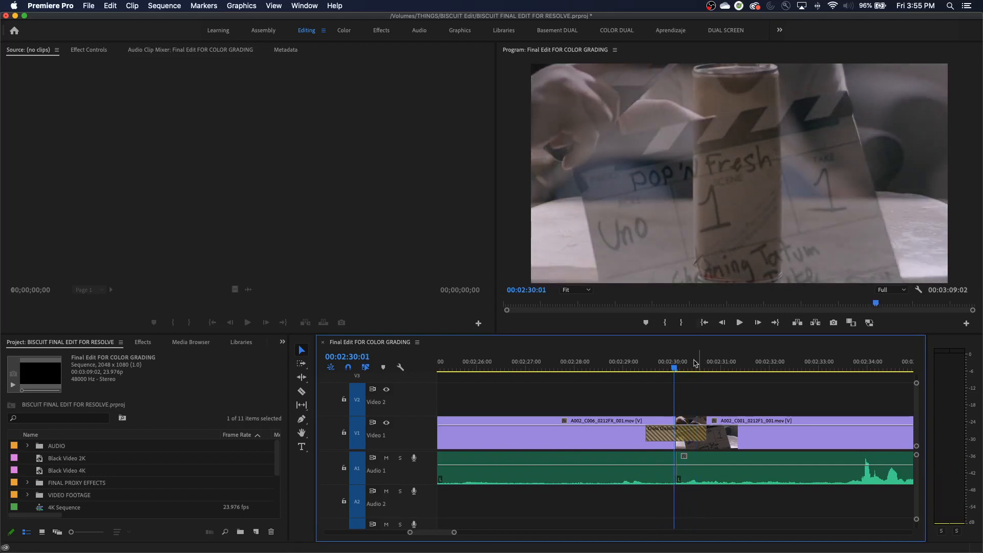
key(space)
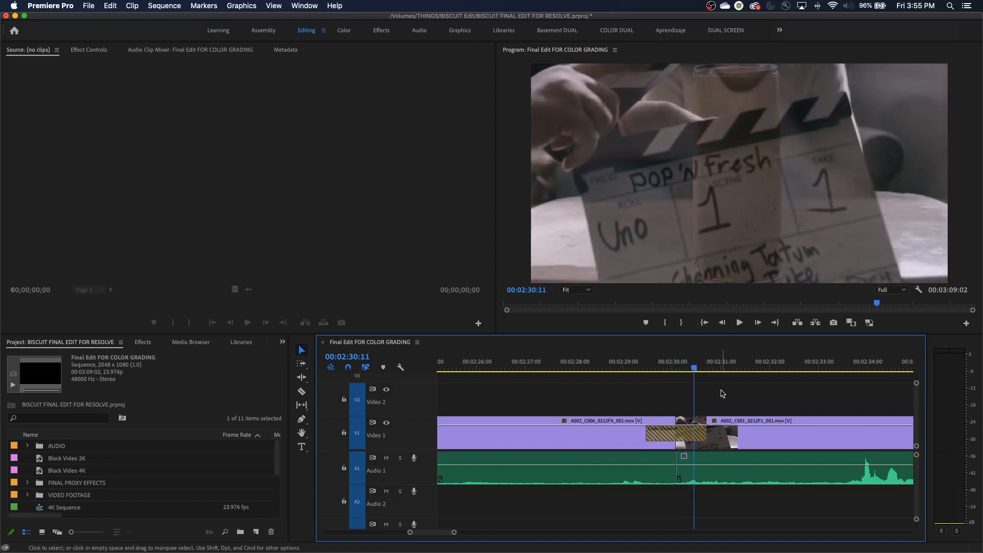
Delete the Cross Dissolve between the A002_C006 and A002_C001 clips
click(675, 441)
key(Delete)
key(minus)
key(minus)
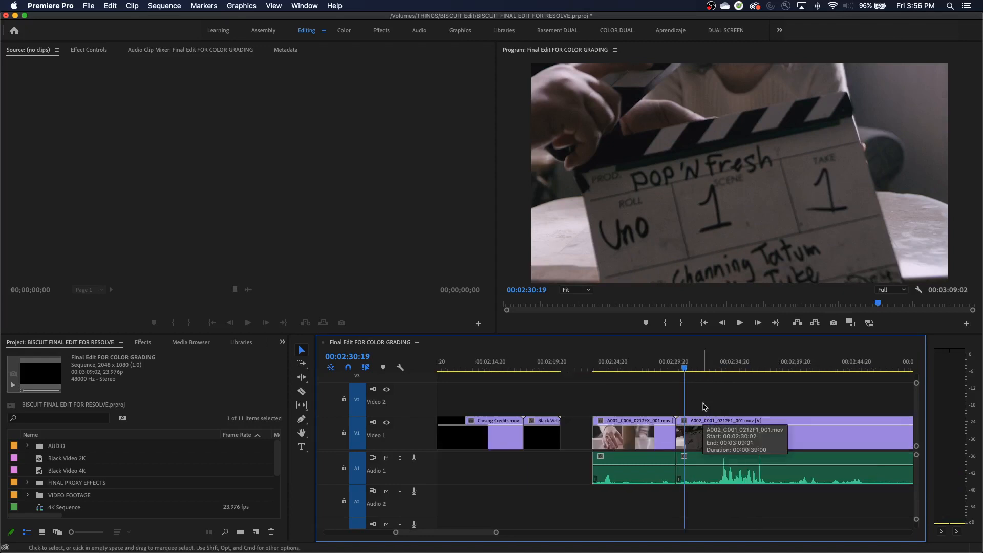
Move the A002_C001_0212F1_001.mov video up to Video 2 so its start overlaps the end of the A002_C006 clip, and place the playhead at 00:02:29:10
drag(678, 439, 638, 405)
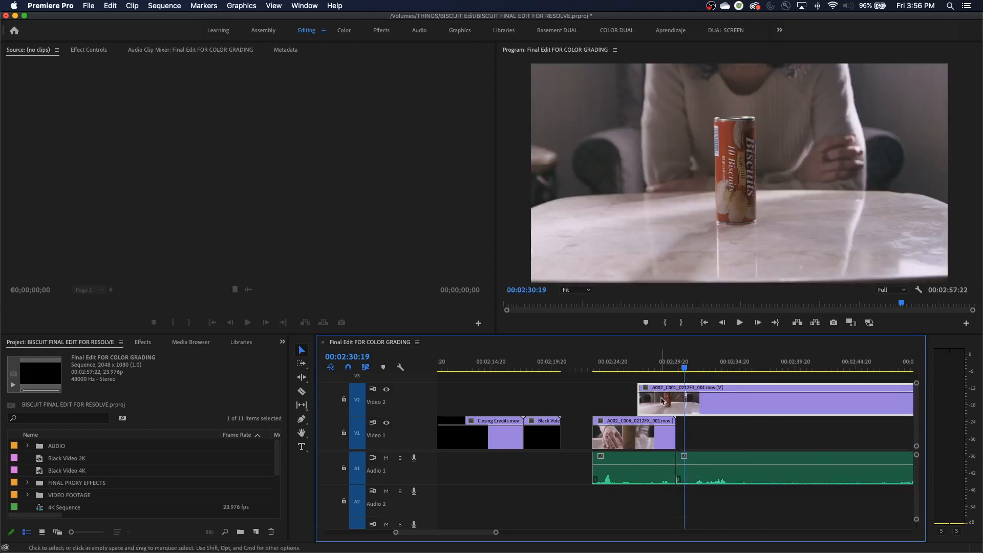
click(669, 366)
key(equal)
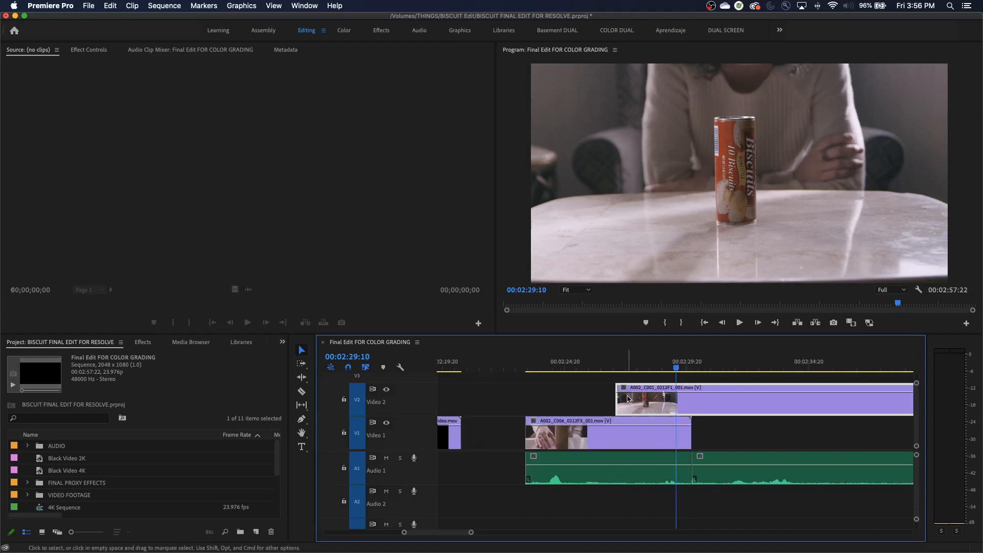
key(super+s)
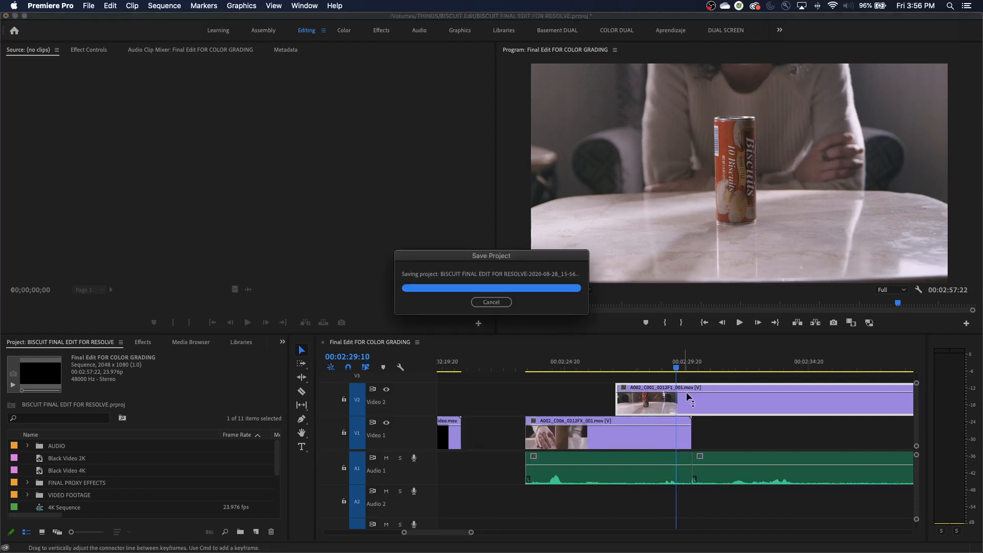
Fade in the A002_C001 clip on Video 2 with opacity keyframes, from zero at its start to 100 at 00:02:29:22
super+click(688, 393)
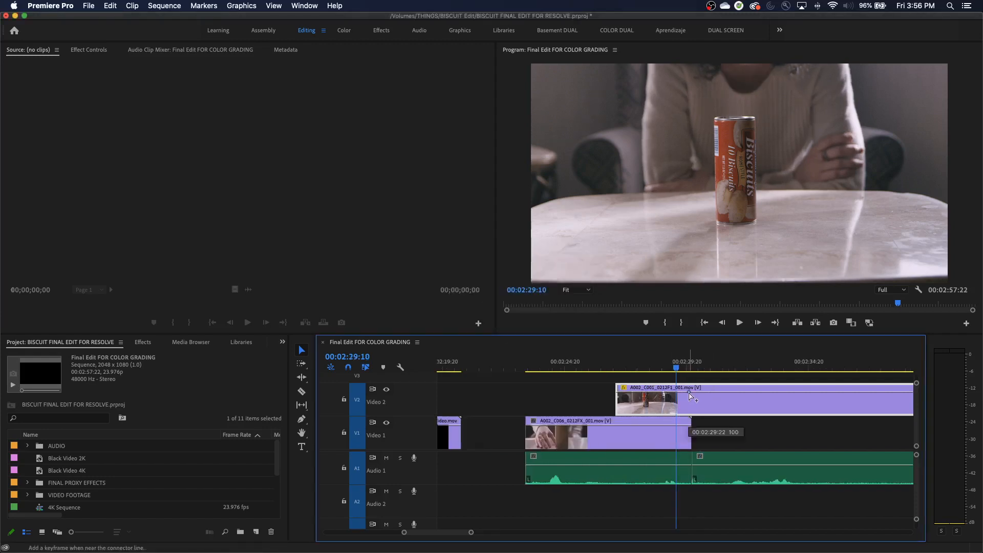
super+click(623, 393)
drag(624, 393, 620, 412)
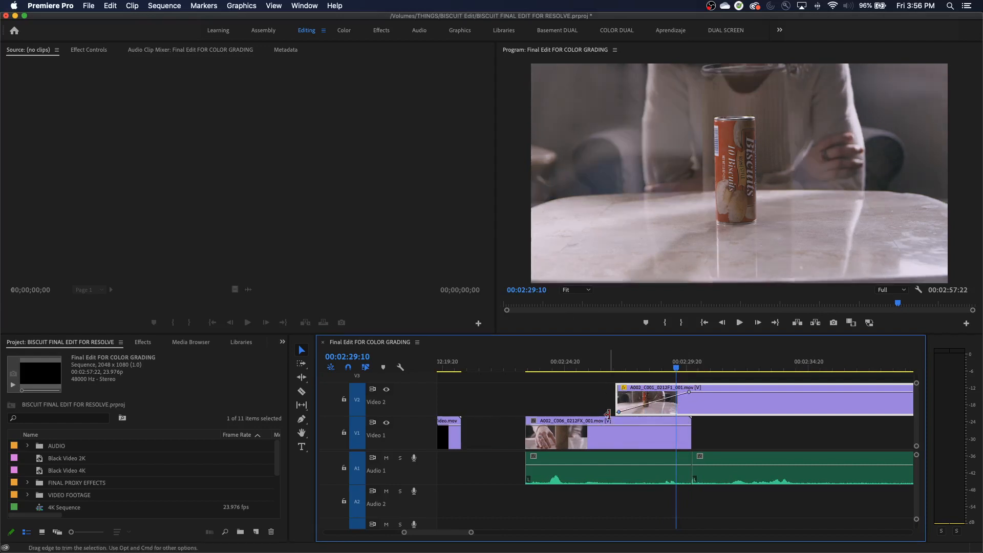
mouse_move(621, 414)
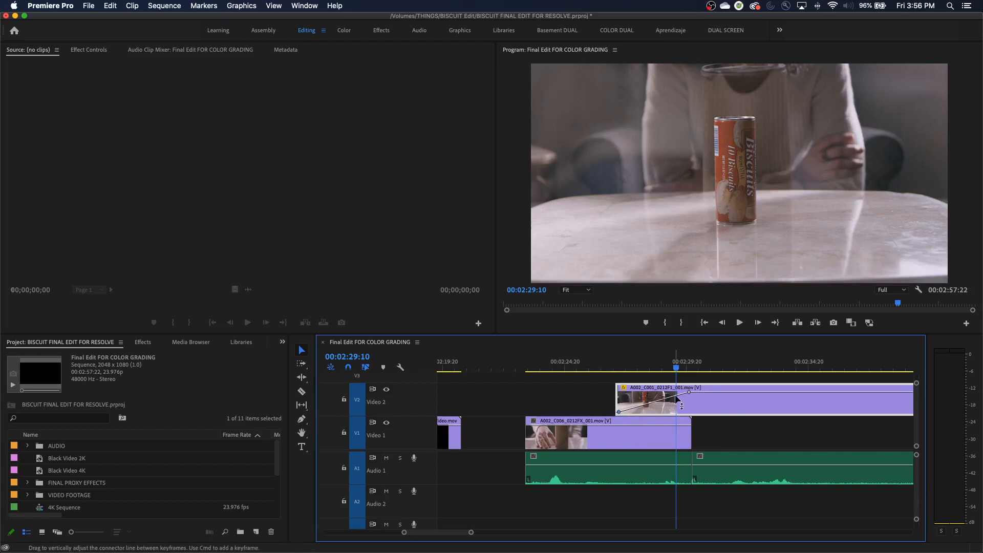
Play the overlapping clips from 00:02:26:12 to examine how the opacity fade blends A002_C006 into A002_C001
click(606, 369)
drag(606, 368, 605, 369)
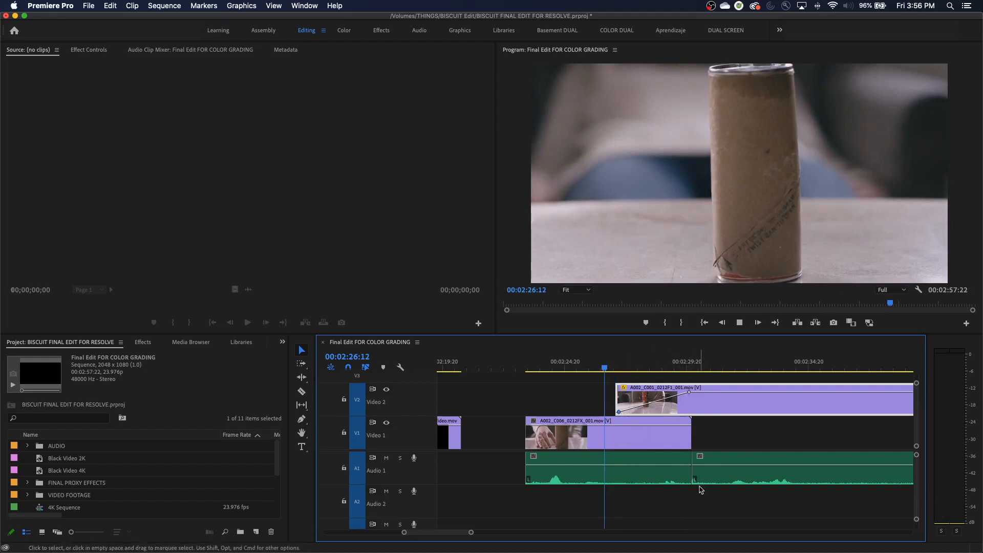
key(space)
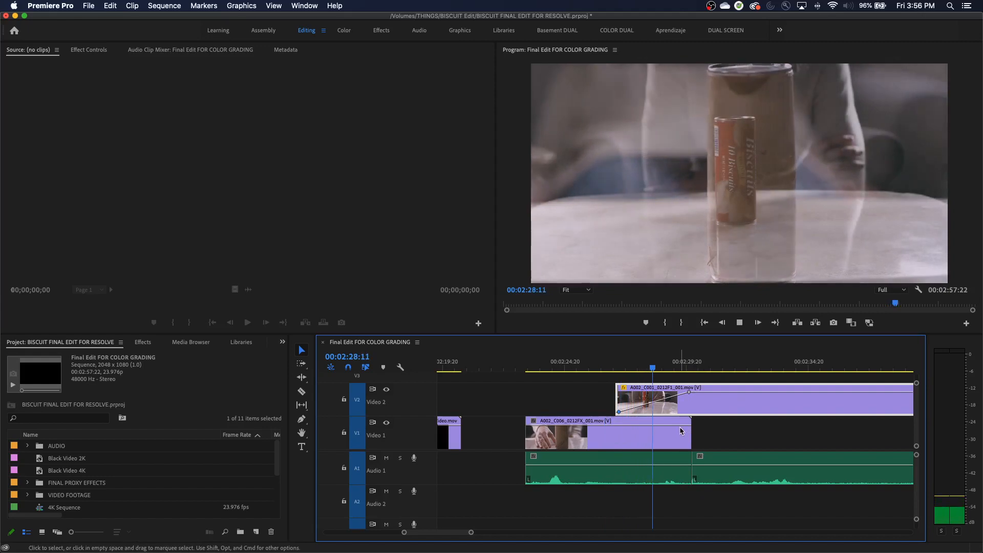
key(space)
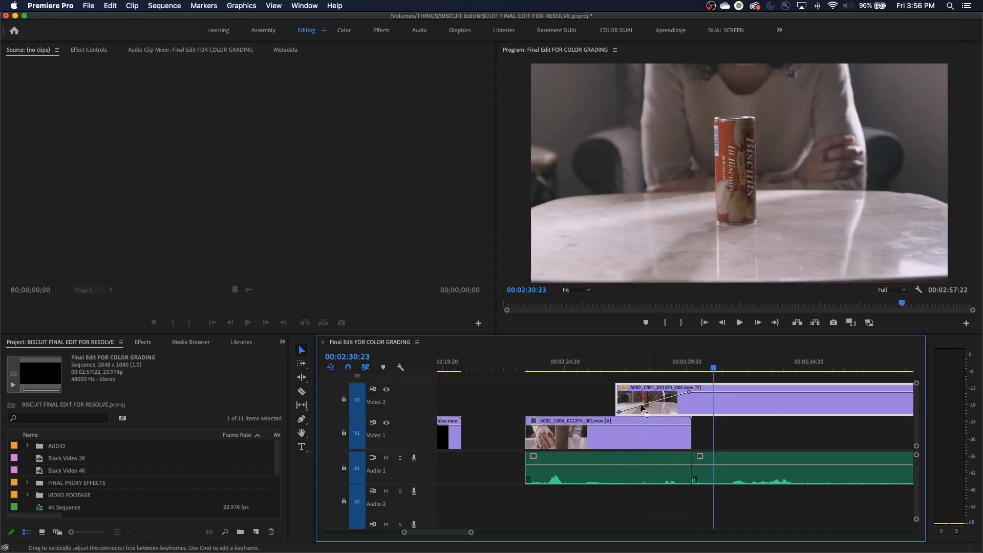
Place the A002_C001 clip back on Video 1 against the end of A002_C006, starting past its slate, and undo the last shift of the cut
click(690, 437)
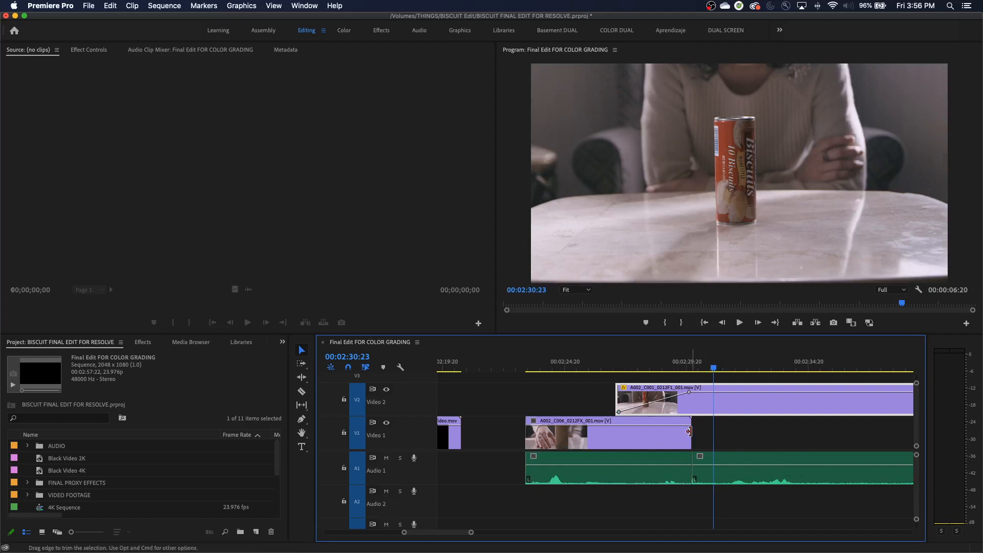
drag(643, 401, 693, 435)
drag(792, 441, 712, 440)
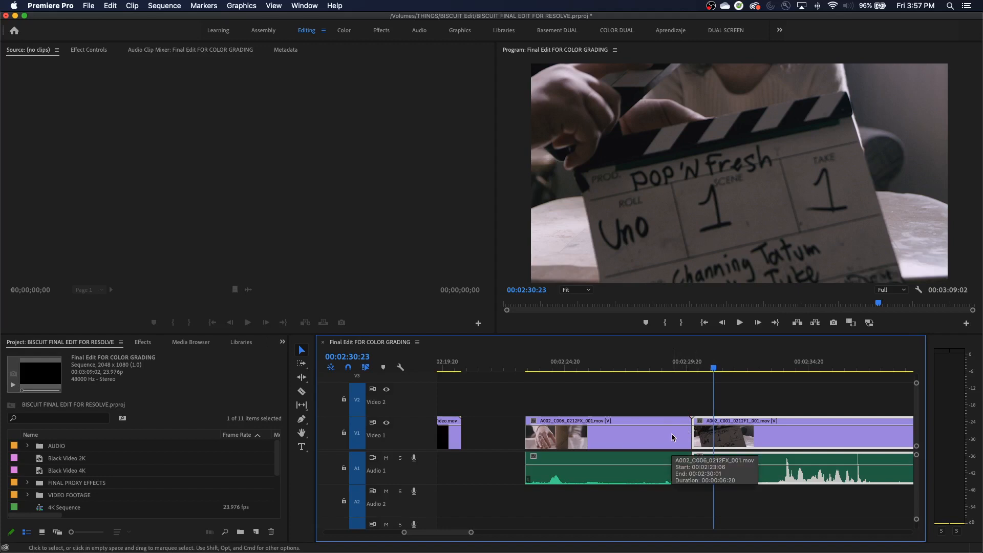
key(minus)
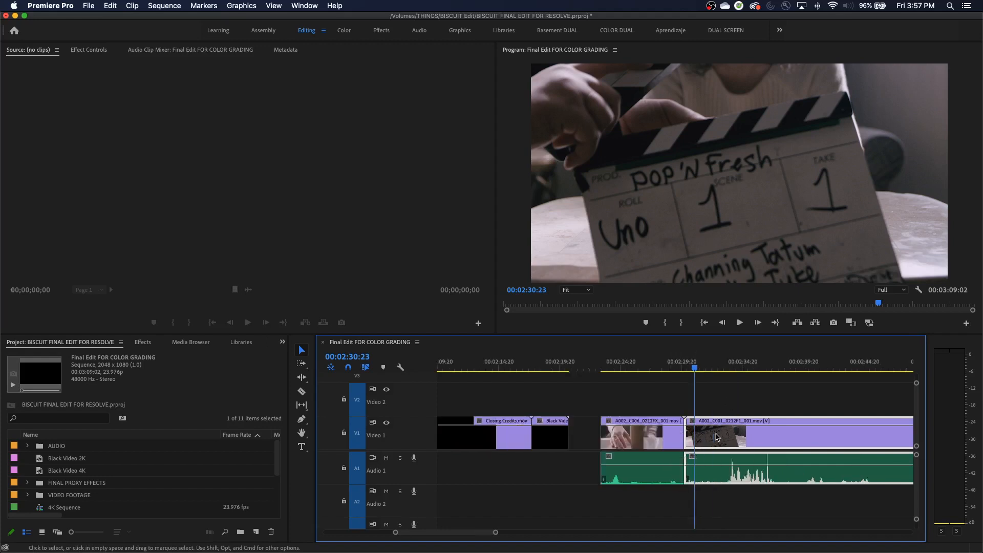
mouse_move(725, 433)
mouse_down()
mouse_move(855, 441)
mouse_move(730, 438)
mouse_up()
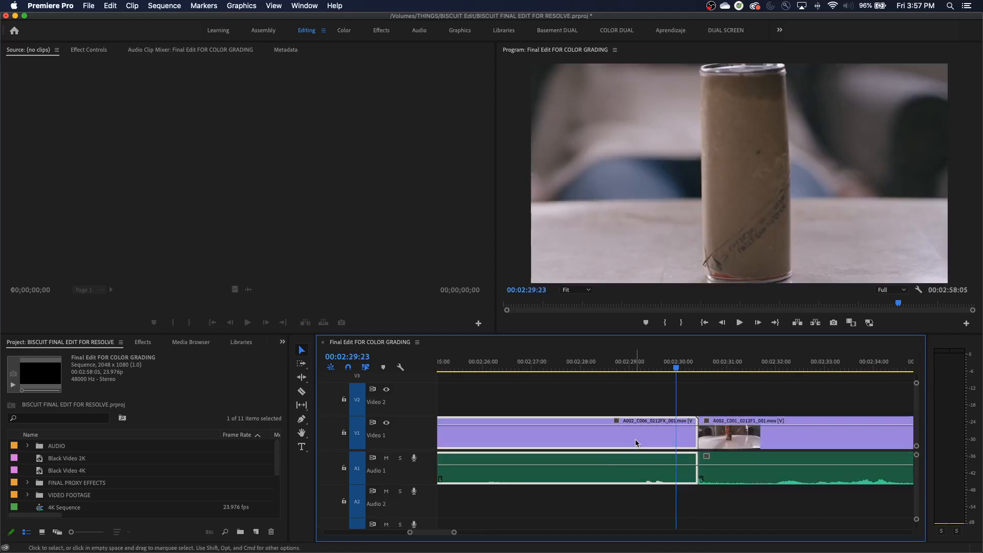
key(super+z)
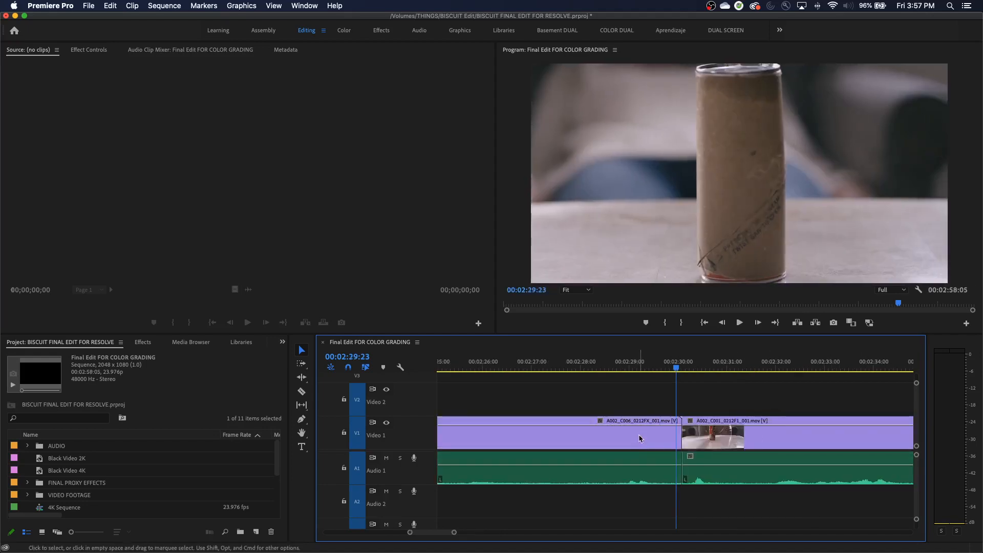
Apply the default Cross Dissolve at the 00:02:30:02 cut between the A002_C006 and A002_C001 clips
click(707, 436)
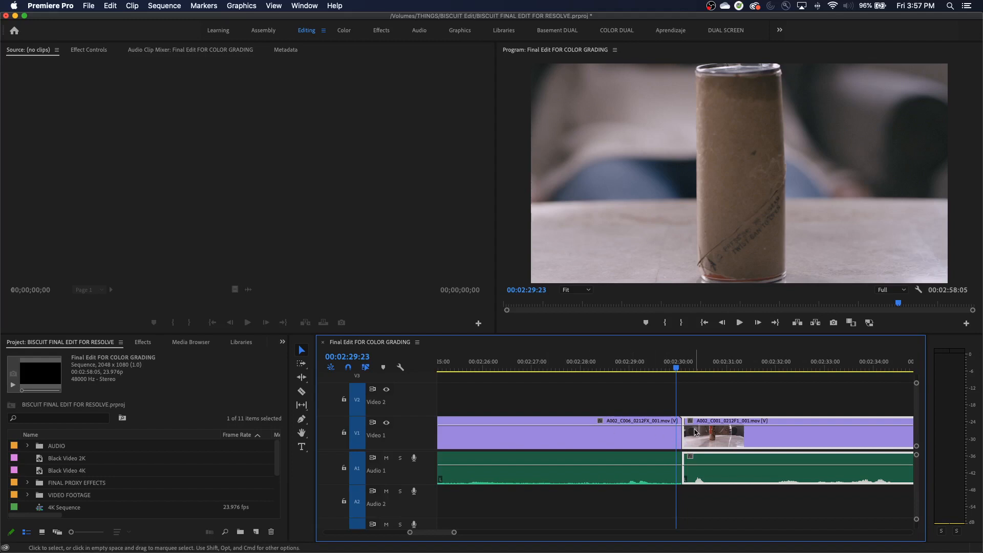
click(694, 398)
key(Down)
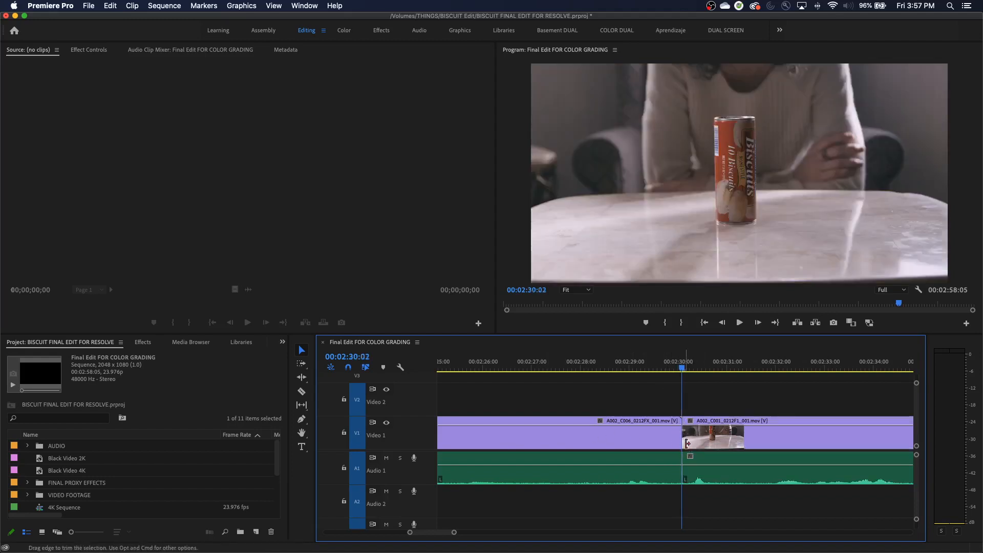
key(super+d)
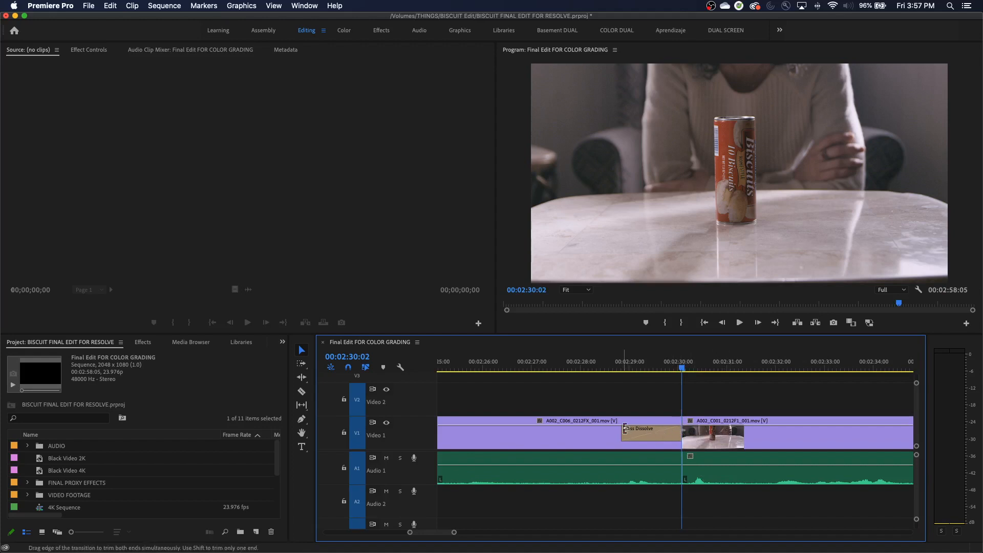
click(709, 439)
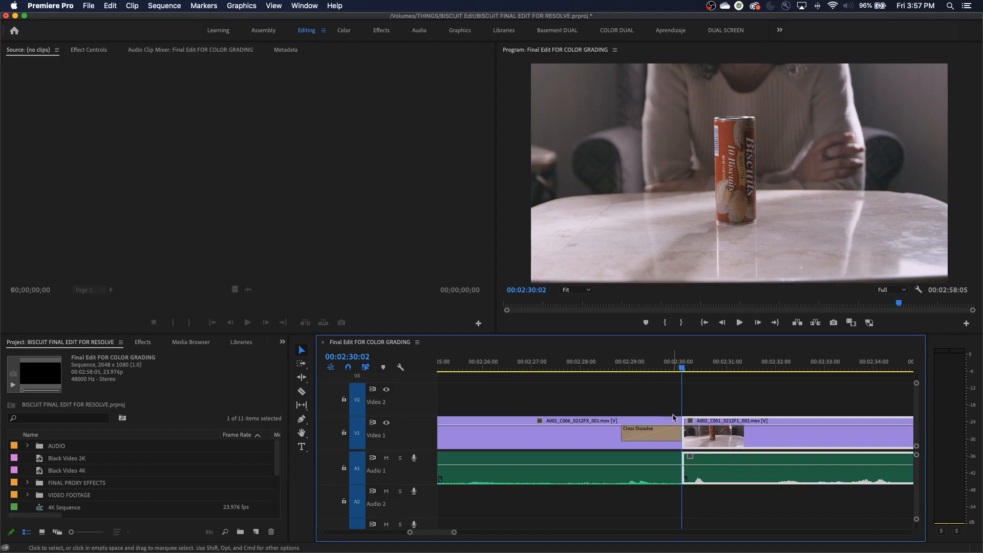
click(648, 423)
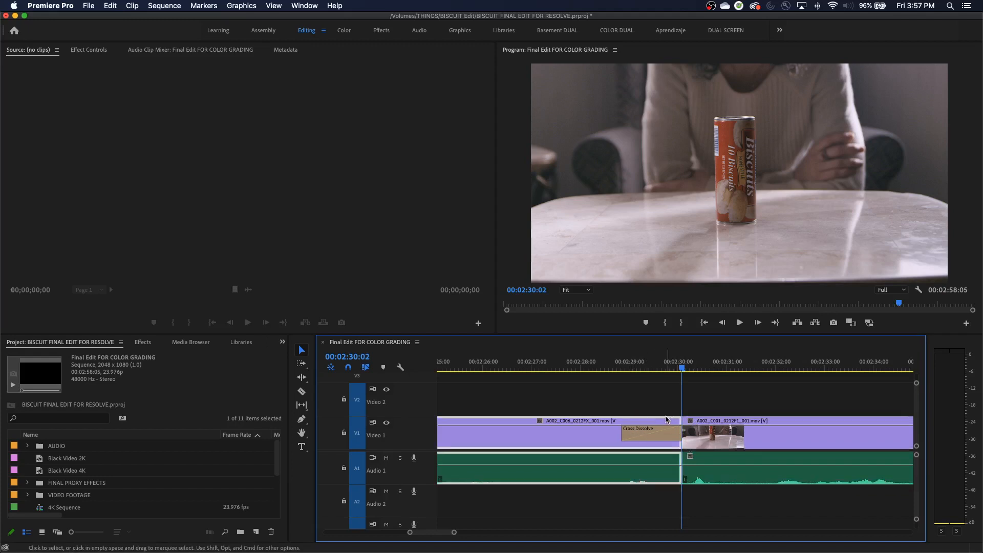
Play through the Cross Dissolve between A002_C006 and A002_C001 from just before it begins to examine the blend
click(614, 363)
key(space)
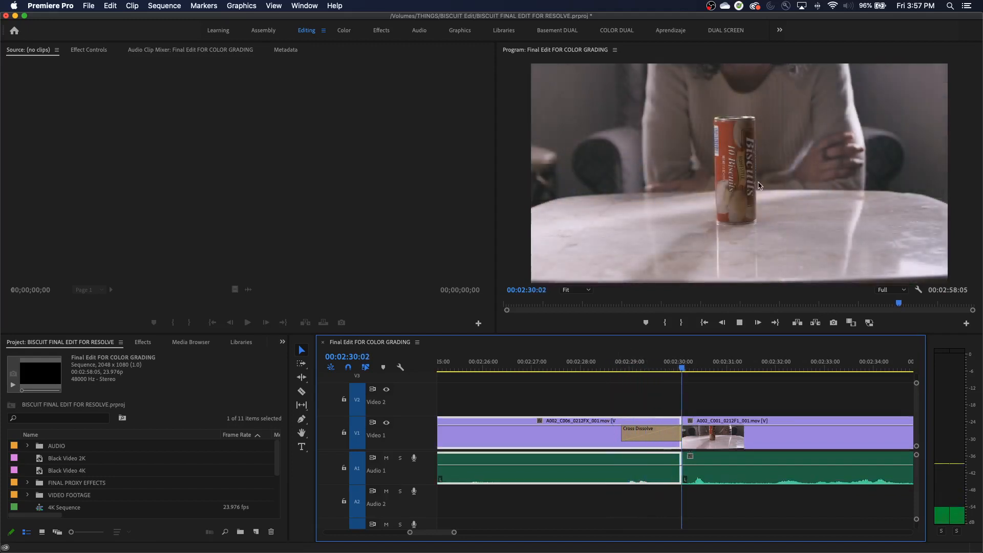
key(space)
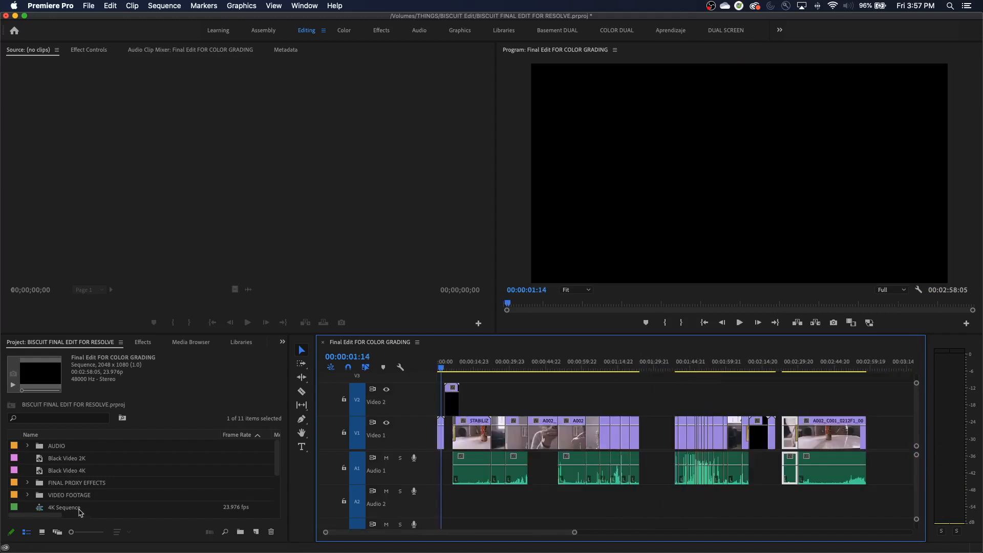
Show the available effects and collapse the Dissolve and Page Peel categories under Video Transitions
click(142, 342)
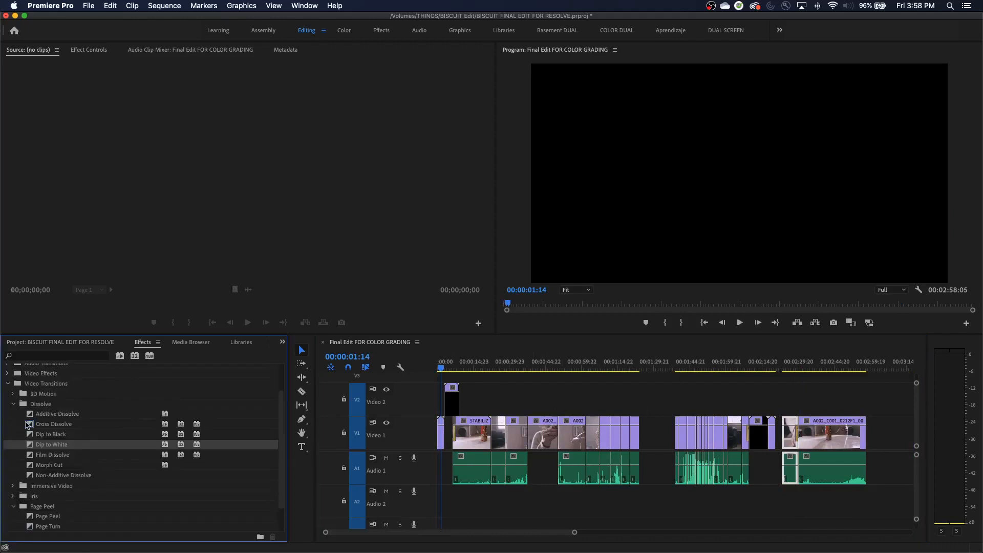
click(14, 404)
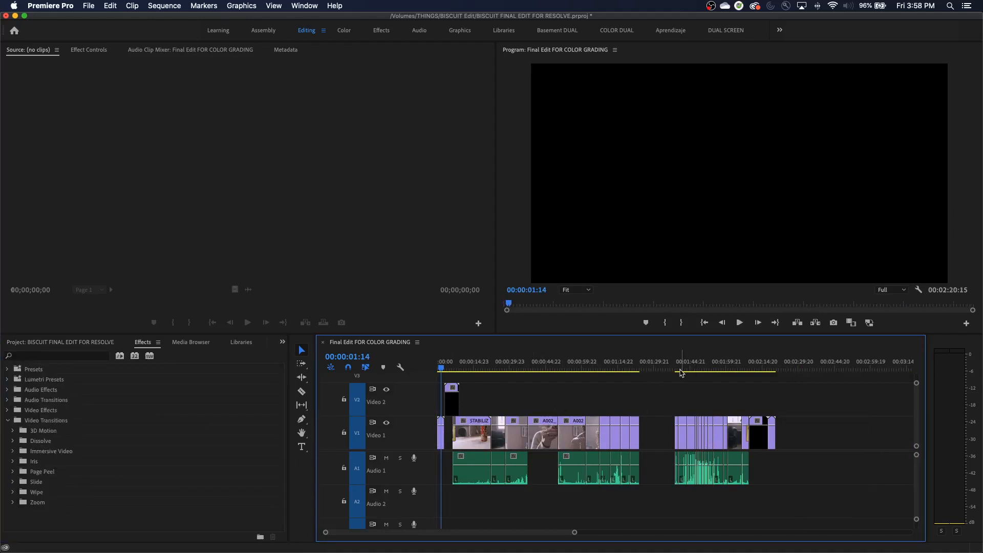